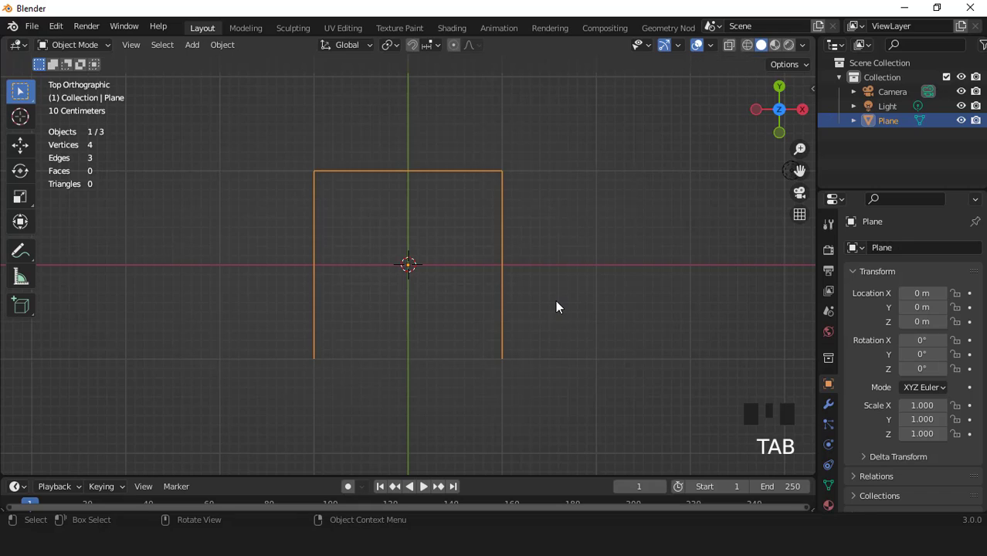
# Scale the U-shaped outline along X to about 1.195 and apply the transform
pyautogui.press('s')
pyautogui.press('x')
pyautogui.click(588, 306)
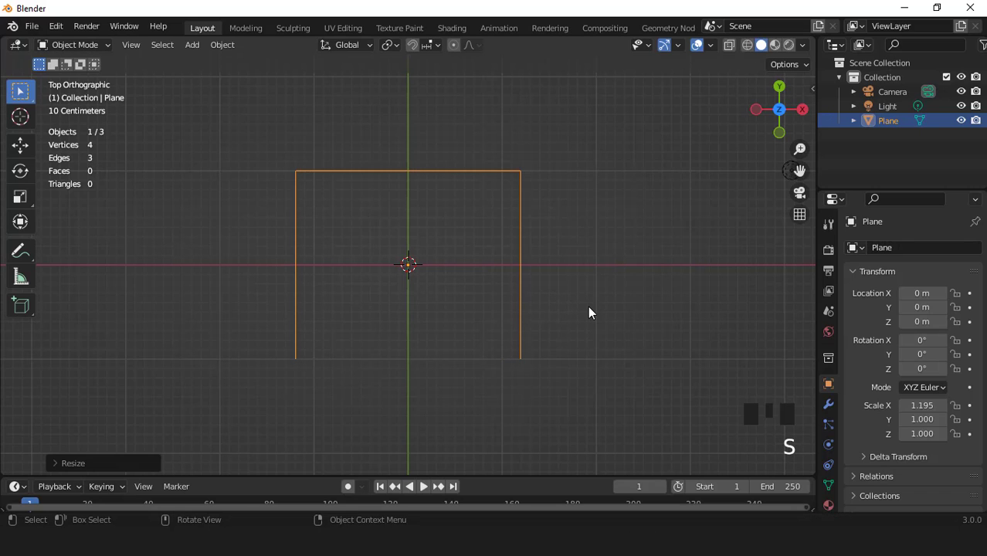
pyautogui.hotkey('ctrl', 'a')
pyautogui.click(588, 306)
# Bevel the outline's two upper corner vertices with 5 segments and a width of 0.6 m
pyautogui.press('Tab')
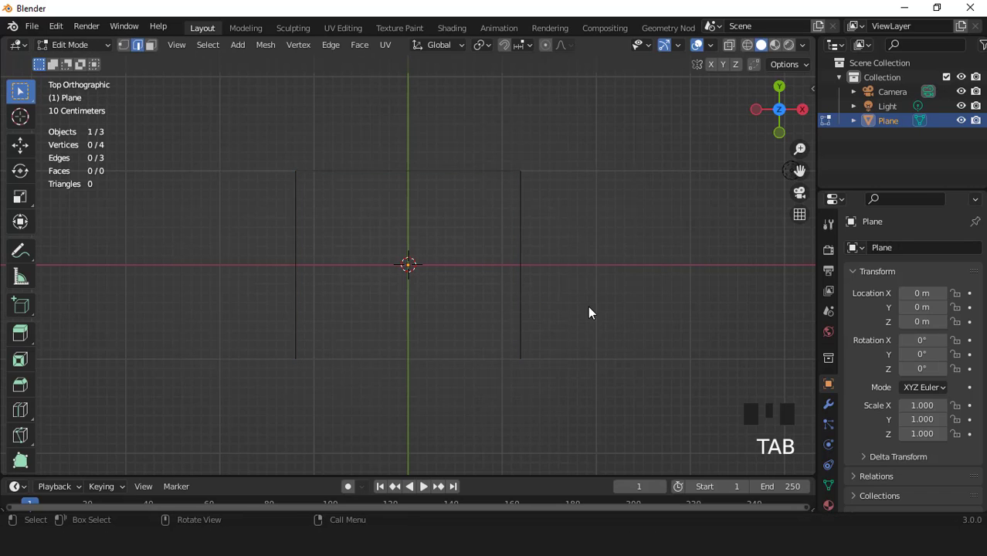
pyautogui.press('1')
pyautogui.moveTo(238, 130); pyautogui.dragTo(645, 239)
pyautogui.hotkey('ctrl', 'shift', 'b')
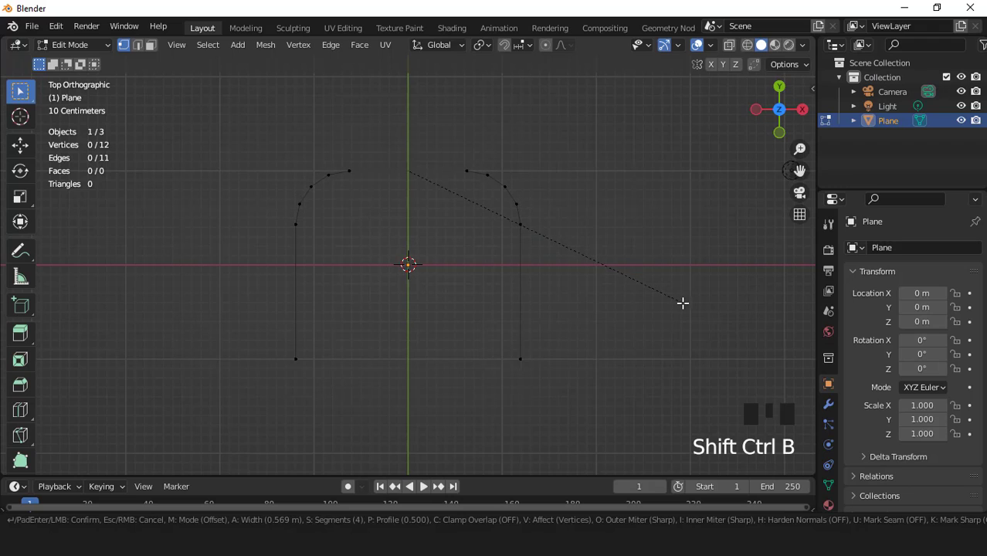
pyautogui.scroll(1, 682, 302)
pyautogui.click(682, 303)
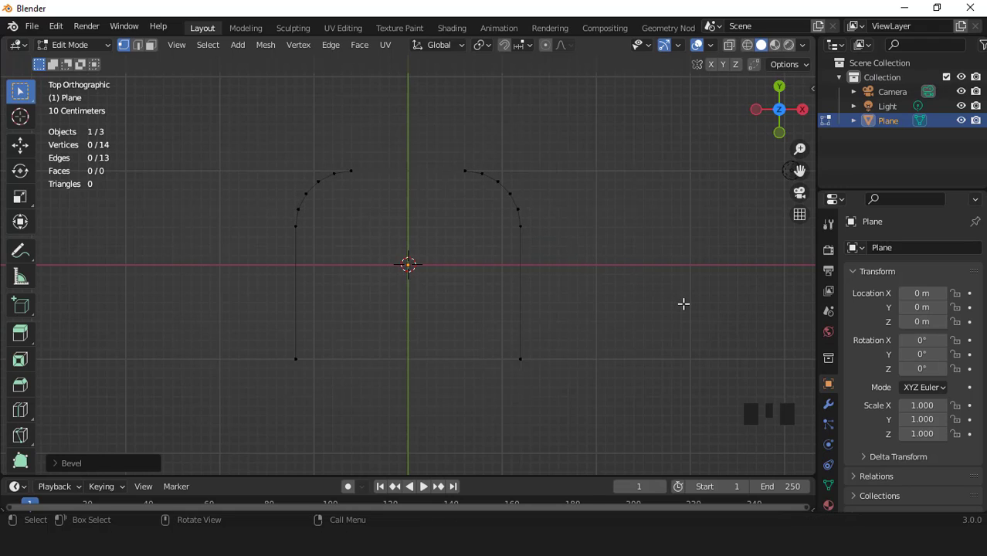
pyautogui.click(58, 456)
pyautogui.moveTo(186, 239); pyautogui.dragTo(191, 238)
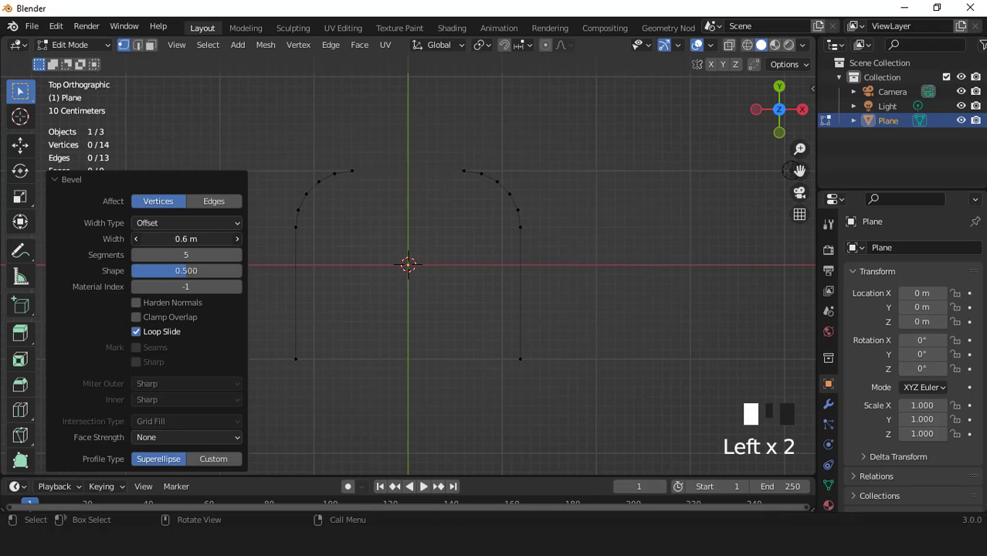
pyautogui.press('Tab')
# Apply all transforms to the rounded outline and convert it to a curve
pyautogui.scroll(-2, 520, 203)
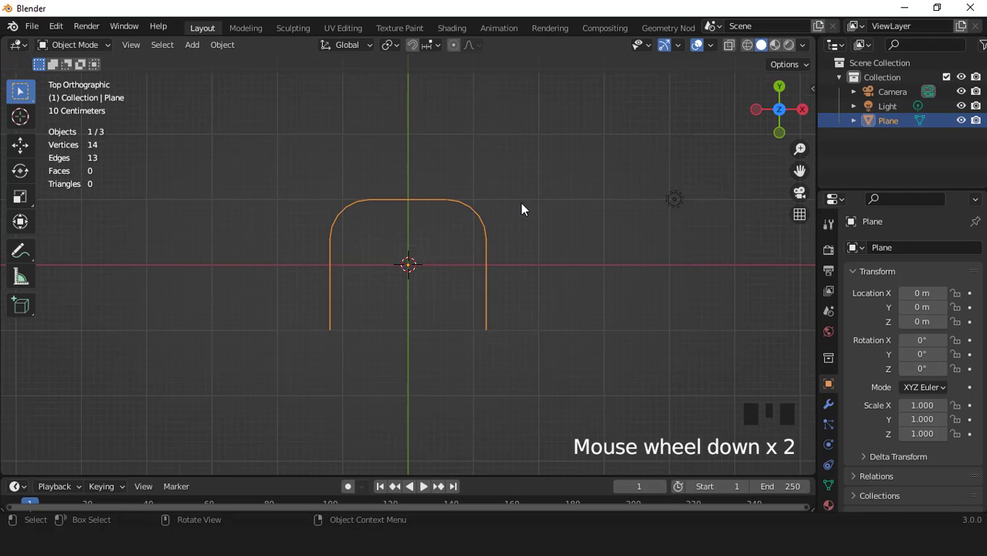
pyautogui.hotkey('ctrl', 'a')
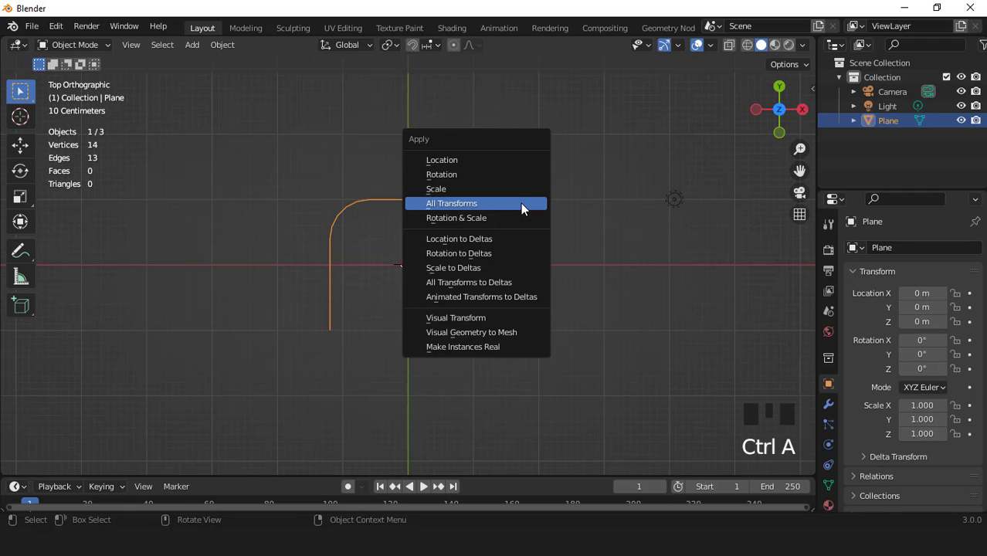
pyautogui.click(520, 203)
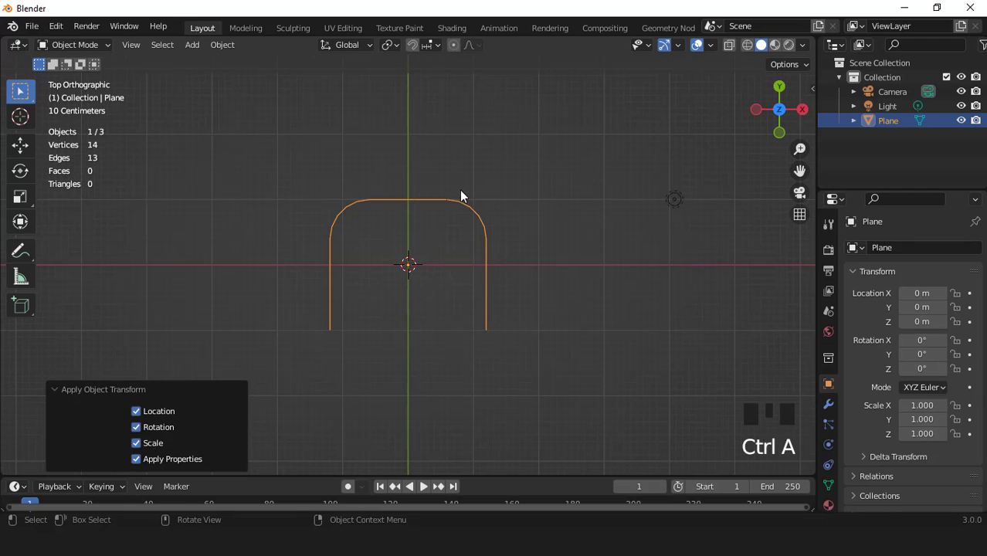
pyautogui.scroll(1, 418, 203)
pyautogui.rightClick(419, 201)
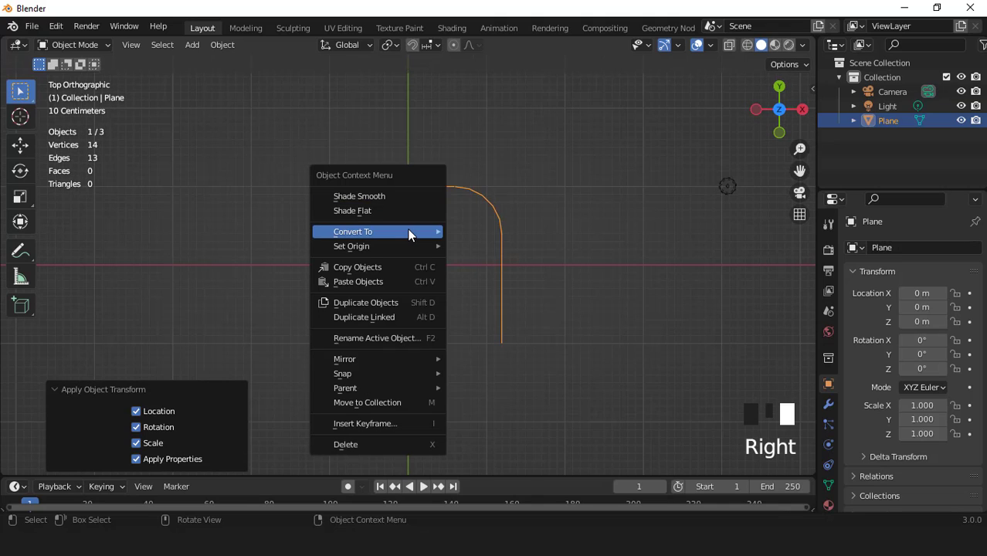
pyautogui.moveTo(407, 229)
pyautogui.click(476, 233)
# Set the curve's preview resolution to 4 in its shape settings
pyautogui.click(828, 464)
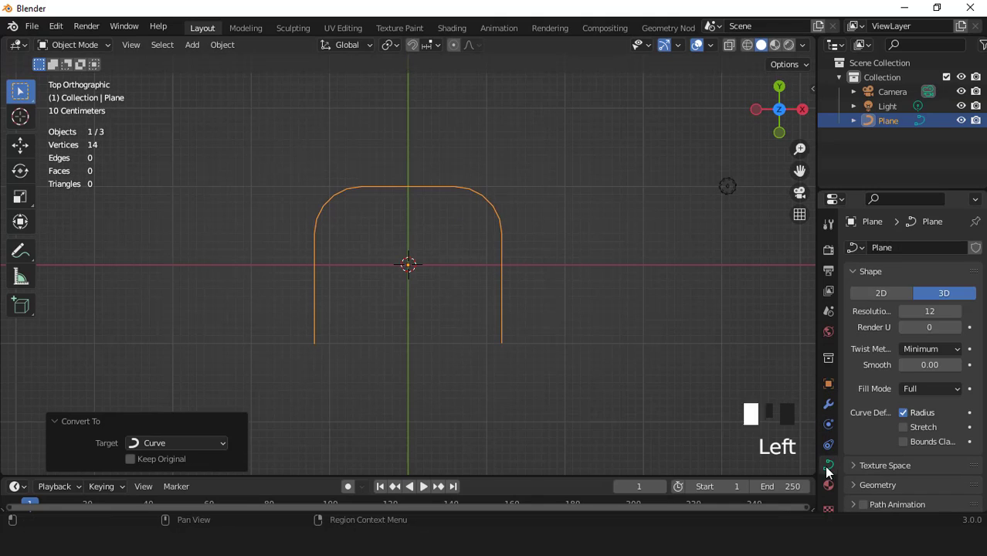
pyautogui.click(943, 312)
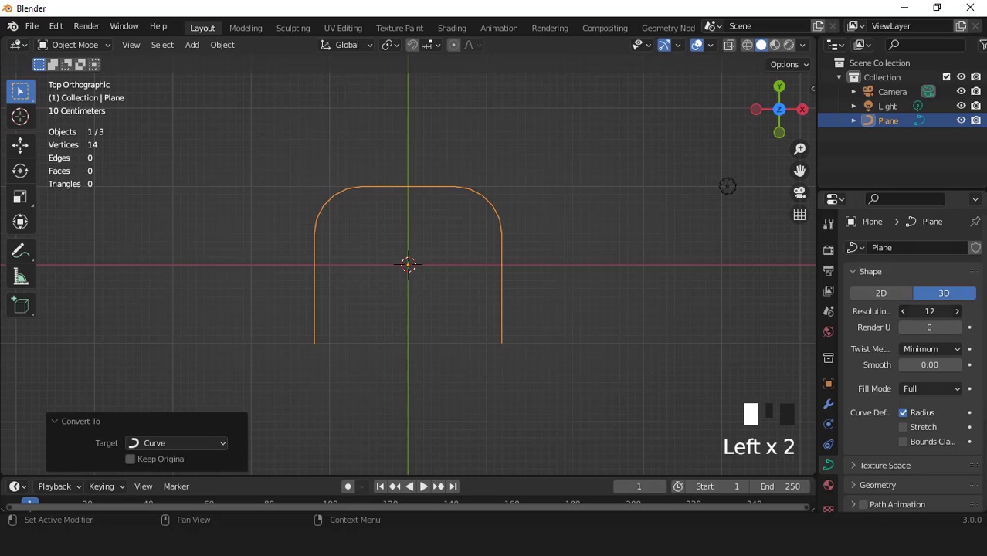
pyautogui.click(956, 311)
pyautogui.click(956, 311)
pyautogui.click(957, 311)
# Give the curve a round bevel with resolution 3 and a depth of 0.38 m
pyautogui.scroll(-3, 906, 426)
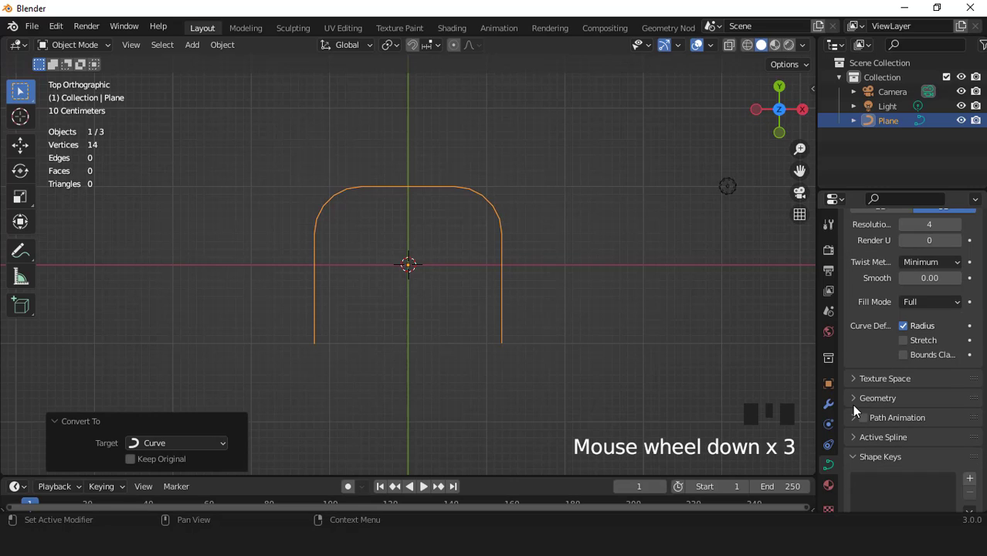
pyautogui.click(853, 400)
pyautogui.scroll(-2, 876, 403)
pyautogui.scroll(-3, 909, 413)
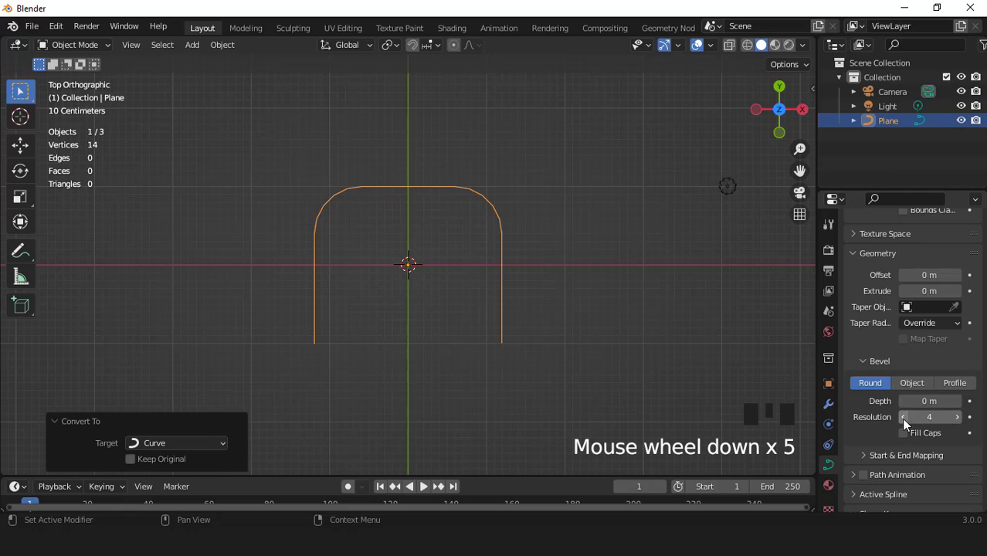
pyautogui.click(901, 418)
pyautogui.moveTo(927, 400); pyautogui.dragTo(984, 400)
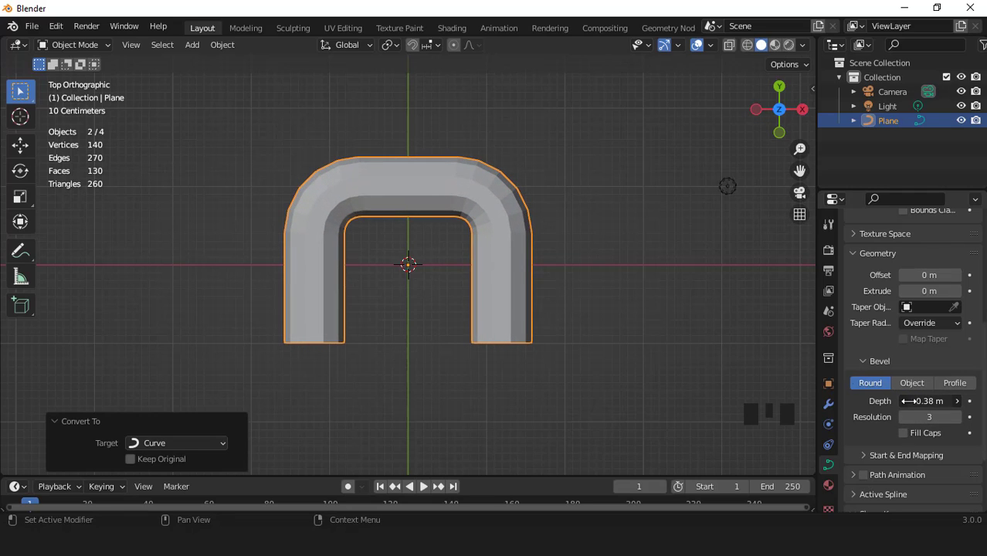
# Convert the beveled tube curve to a mesh
pyautogui.moveTo(532, 335); pyautogui.dragTo(506, 210, button='middle')
pyautogui.rightClick(506, 210)
pyautogui.moveTo(504, 207)
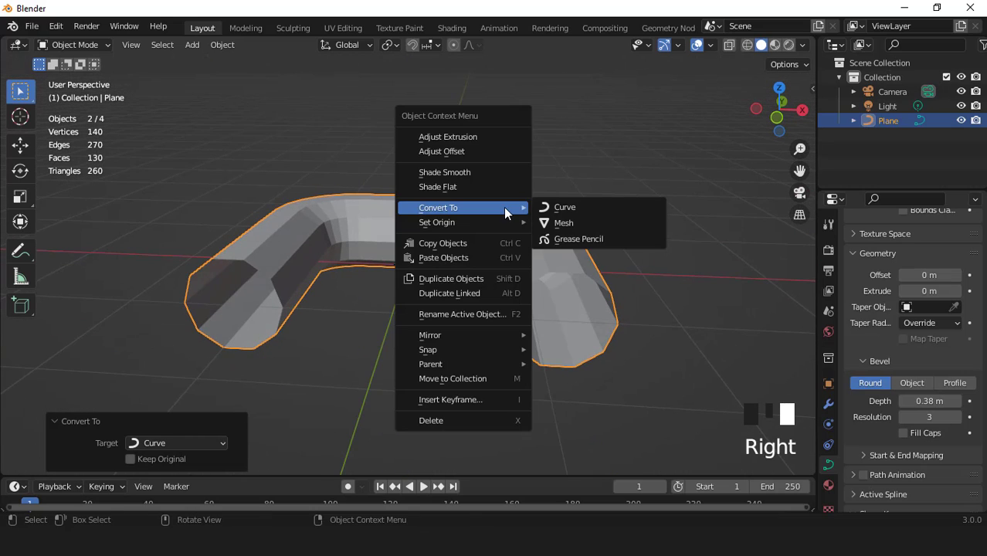
pyautogui.click(566, 223)
# Duplicate the tube mesh in place and hide the duplicate
pyautogui.scroll(-2, 560, 244)
pyautogui.hotkey('shift', 'd')
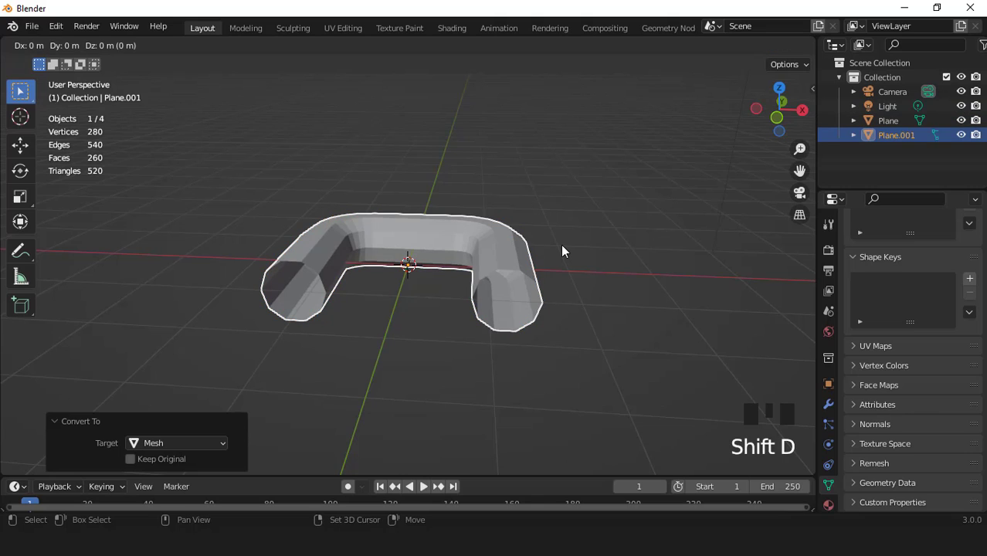
pyautogui.rightClick(560, 245)
pyautogui.press('h')
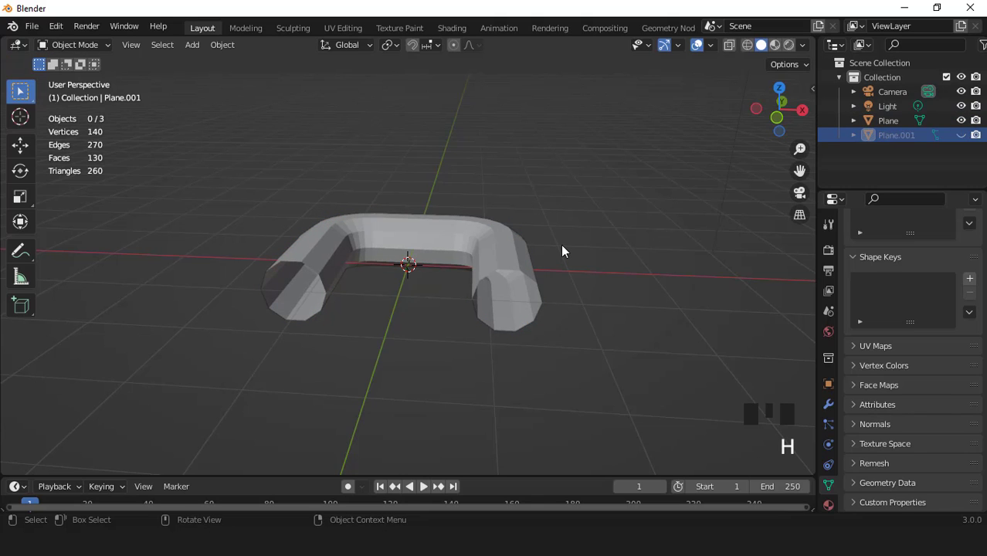
# Select the face loop just below the middle of the remaining tube's inner side in Edit Mode
pyautogui.click(518, 273)
pyautogui.press('Tab')
pyautogui.press('KP_1')
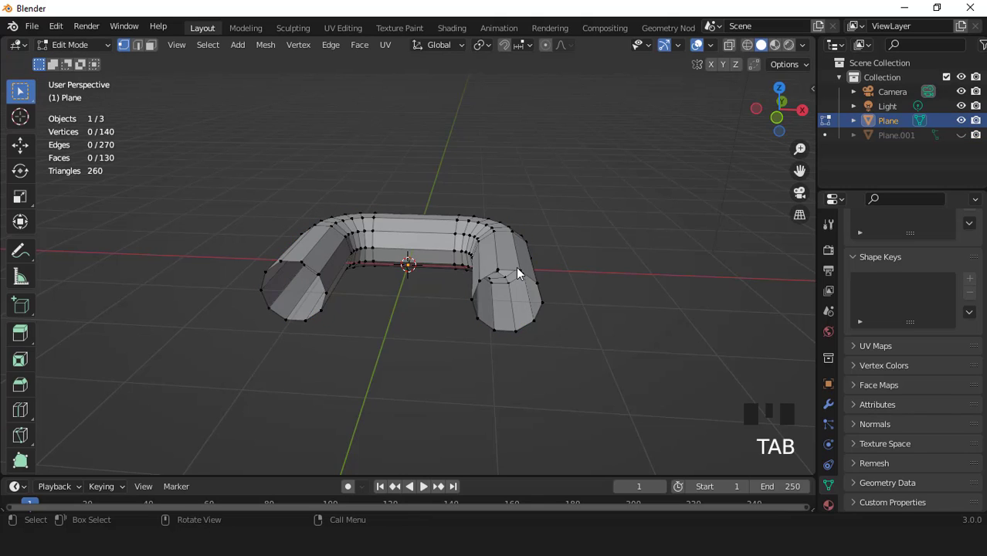
pyautogui.scroll(2, 494, 278)
pyautogui.press('3')
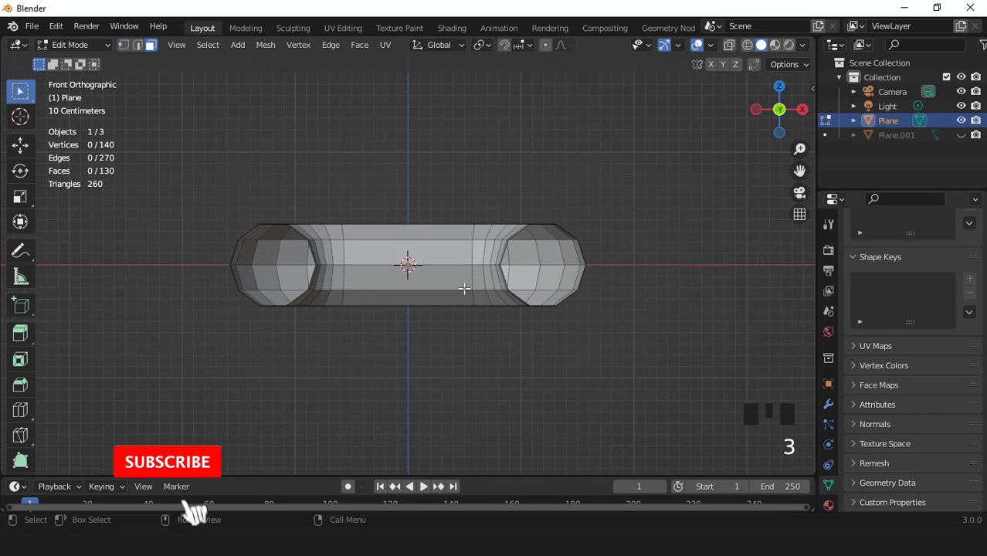
pyautogui.doubleClick(473, 281)
pyautogui.moveTo(493, 308); pyautogui.dragTo(540, 267, button='middle')
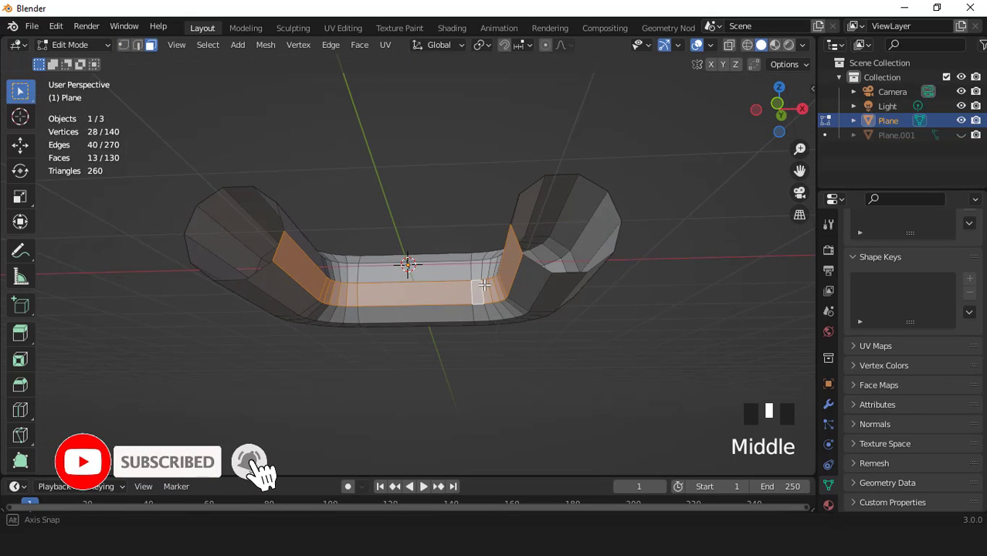
pyautogui.keyDown('shift'); pyautogui.click(541, 264); pyautogui.keyUp('shift')
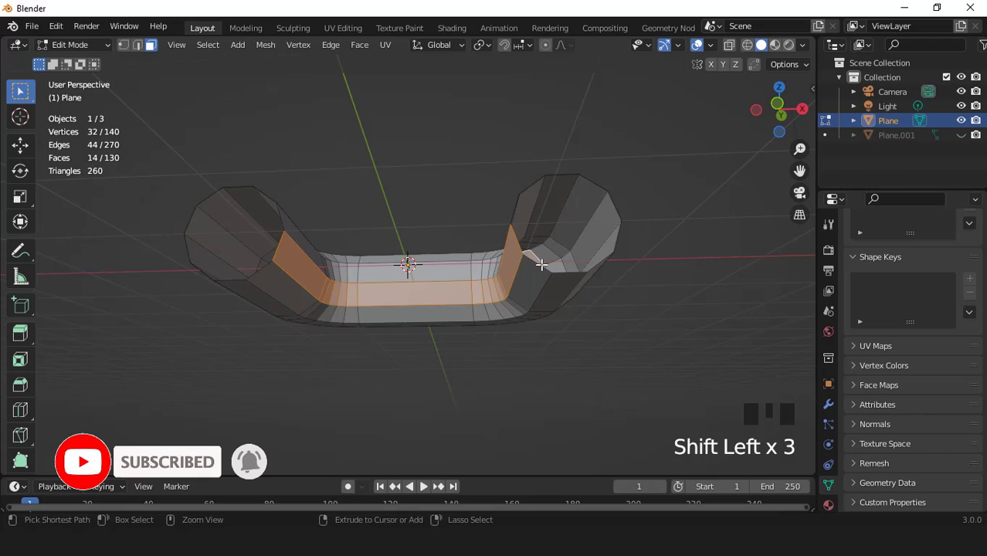
pyautogui.hotkey('ctrl', 'z')
pyautogui.hotkey('ctrl', 'z')
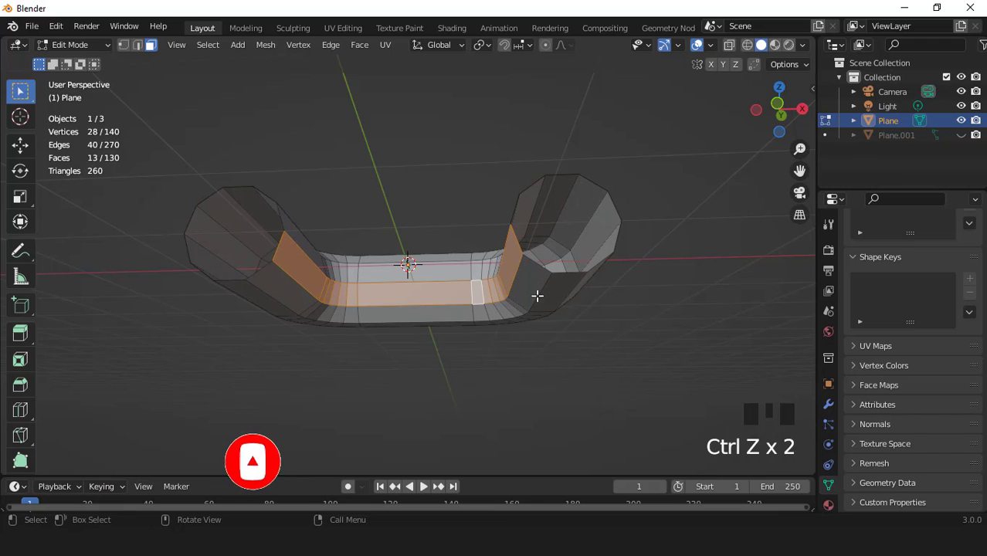
# Add the two neighbouring underside face loops to the selection and delete all selected faces
pyautogui.moveTo(531, 277); pyautogui.dragTo(533, 335, button='middle')
pyautogui.keyDown('shift'); pyautogui.doubleClick(523, 308); pyautogui.keyUp('shift')
pyautogui.keyDown('shift'); pyautogui.doubleClick(547, 314); pyautogui.keyUp('shift')
pyautogui.press('x')
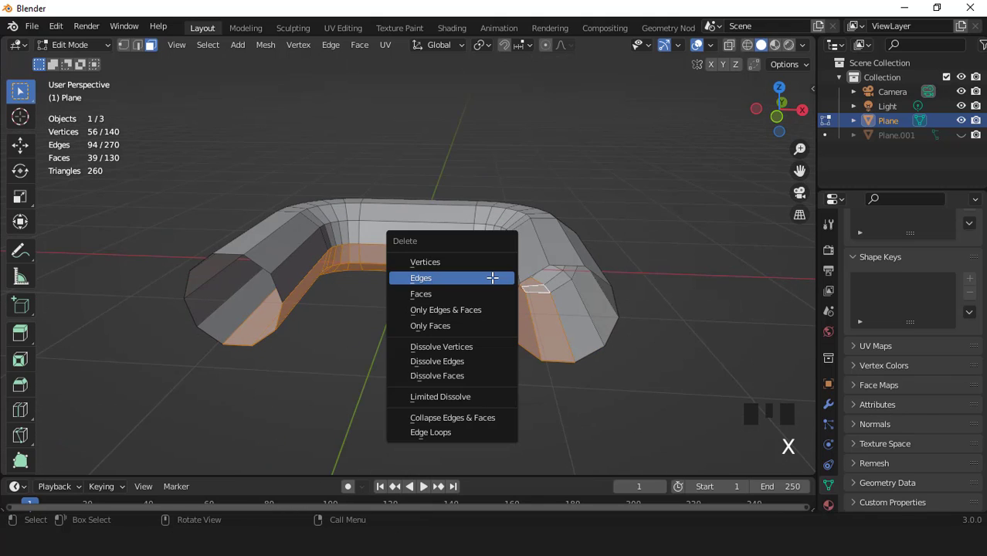
pyautogui.click(480, 294)
# Extrude the open inner edge loop straight down along Z by about 1 m
pyautogui.press('2')
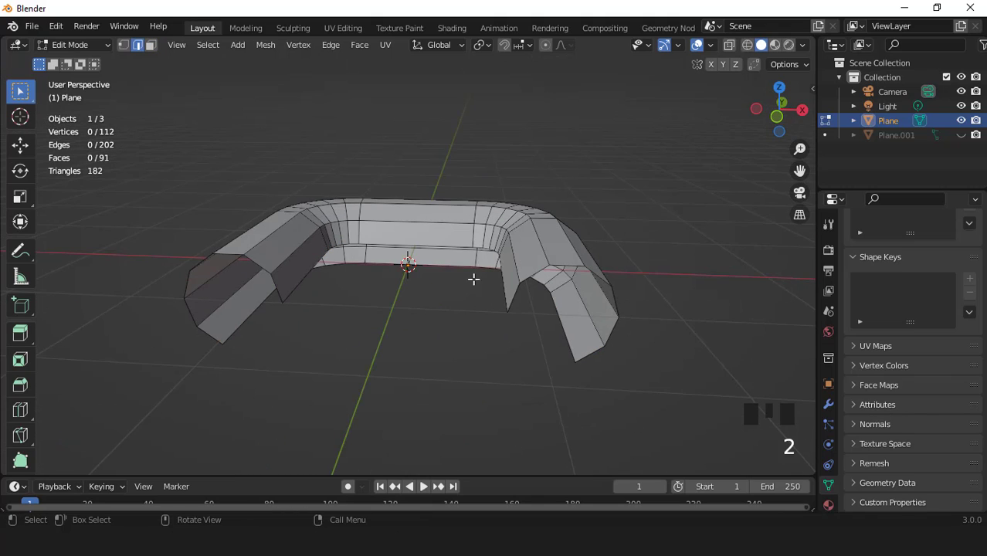
pyautogui.doubleClick(446, 245)
pyautogui.scroll(-2, 446, 245)
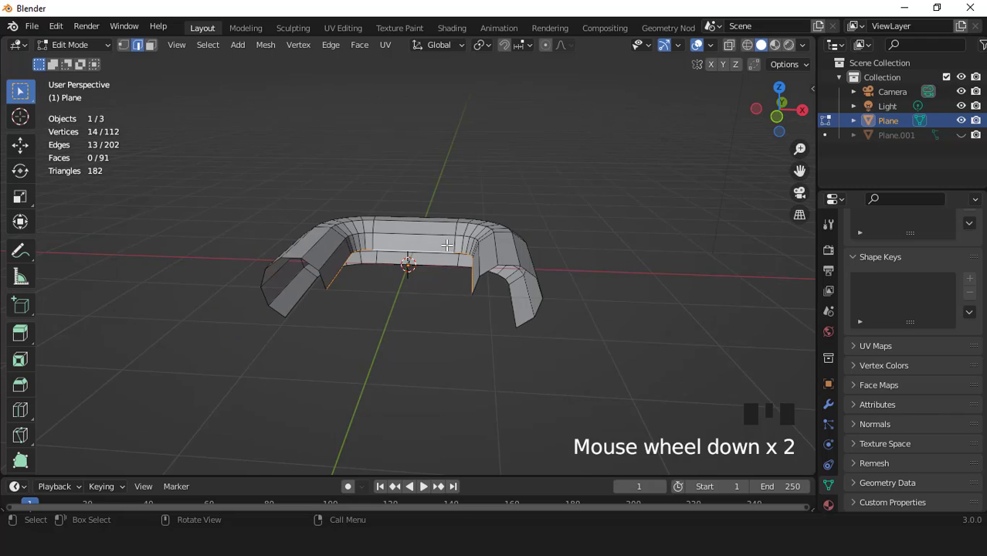
pyautogui.press('KP_1')
pyautogui.press('e')
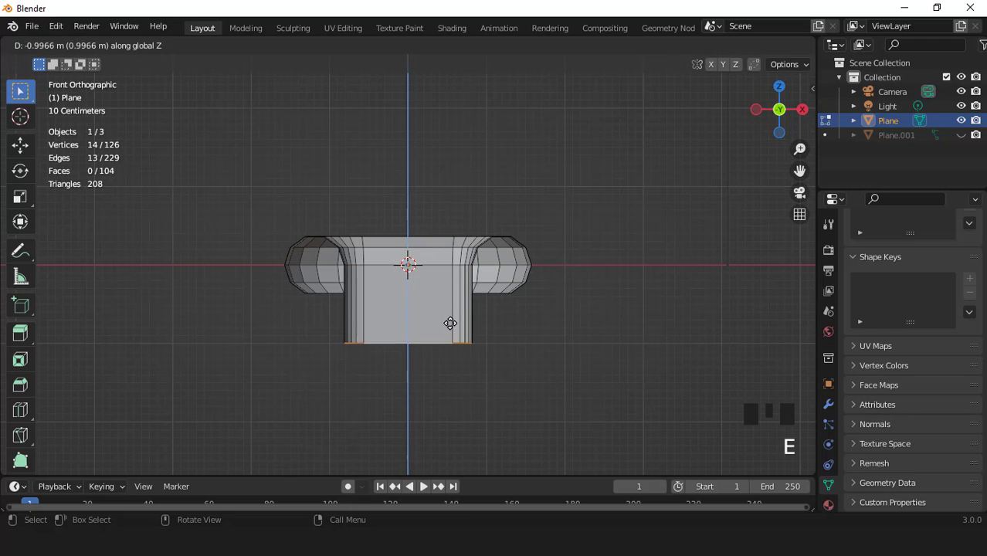
pyautogui.click(450, 324)
# Move the lower edge of the extruded inner wall up along Z by about 0.019 m
pyautogui.scroll(-2, 449, 324)
pyautogui.moveTo(450, 324); pyautogui.dragTo(389, 311, button='middle')
pyautogui.scroll(2, 394, 309)
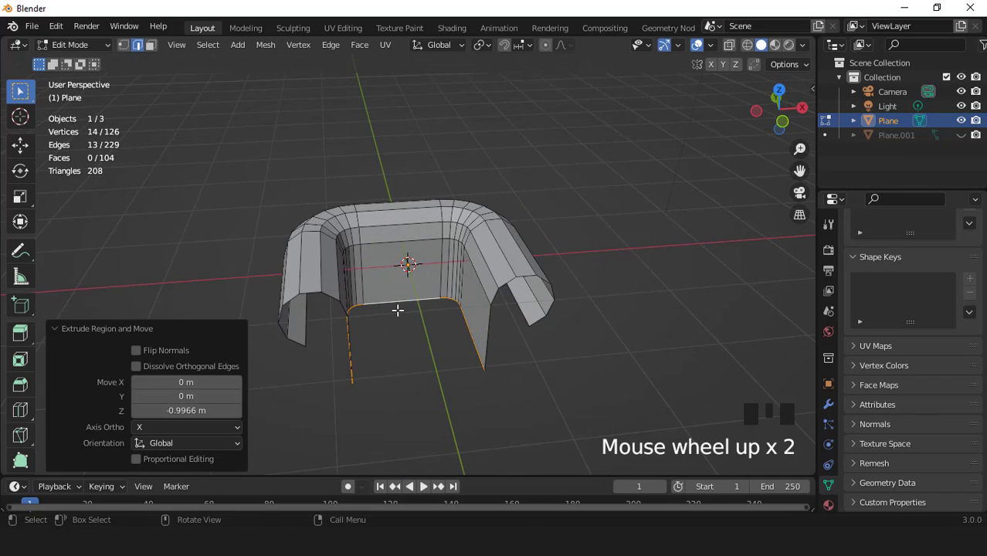
pyautogui.press('KP_1')
pyautogui.scroll(1, 398, 309)
pyautogui.press('g')
pyautogui.press('z')
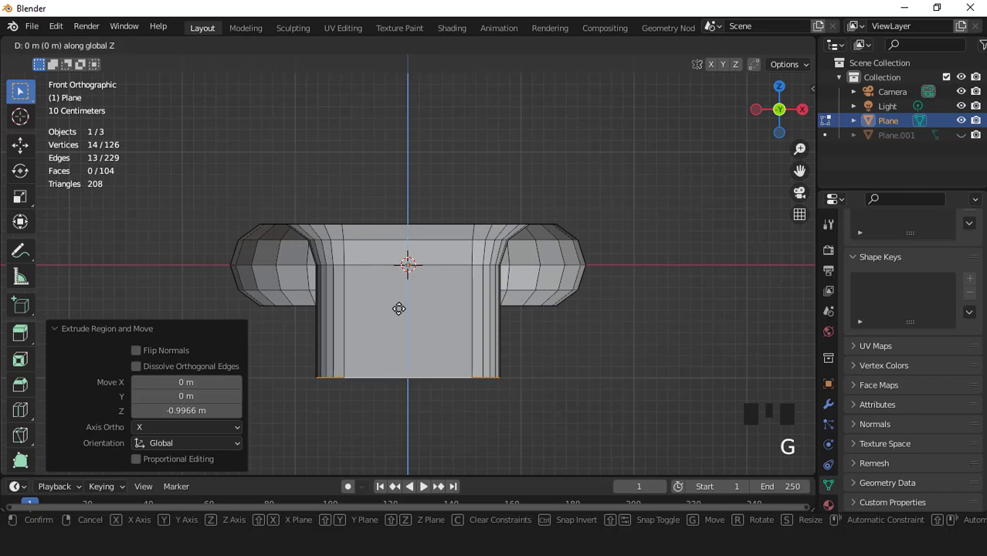
pyautogui.click(398, 309)
pyautogui.scroll(-2, 399, 309)
pyautogui.moveTo(399, 309); pyautogui.dragTo(419, 315, button='middle')
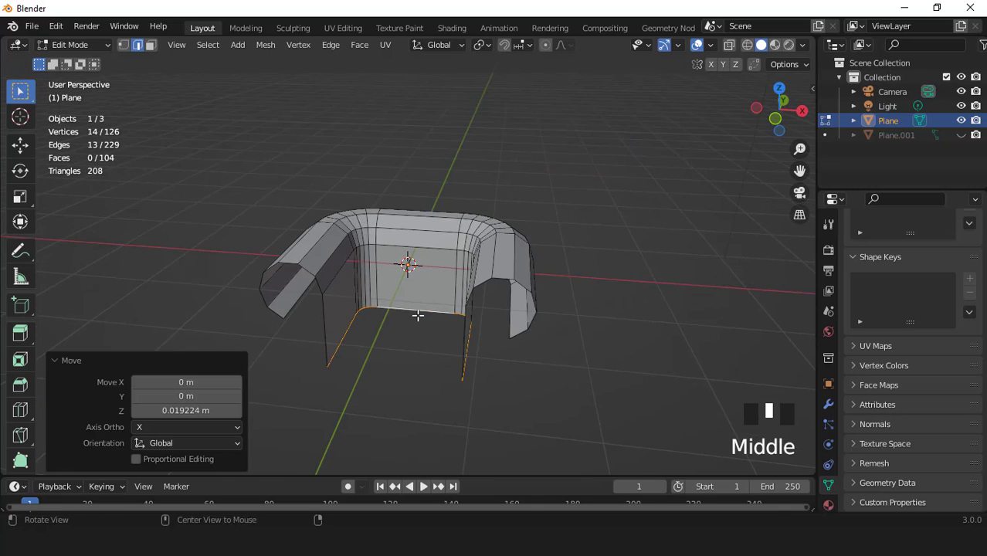
# Add one loop cut across the middle of each of the two corner bends
pyautogui.scroll(1, 418, 315)
pyautogui.press('KP_7')
pyautogui.scroll(2, 505, 268)
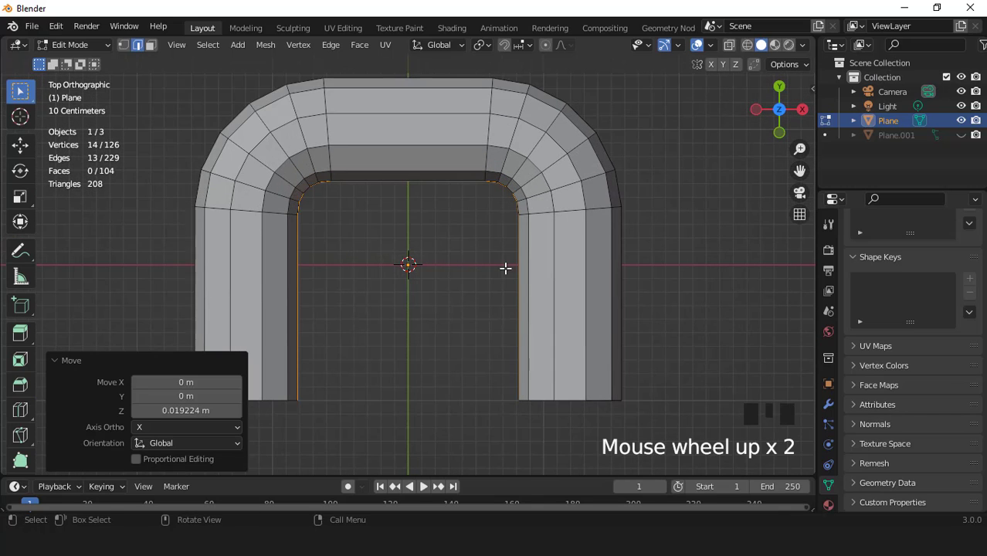
pyautogui.tripleClick(598, 181)
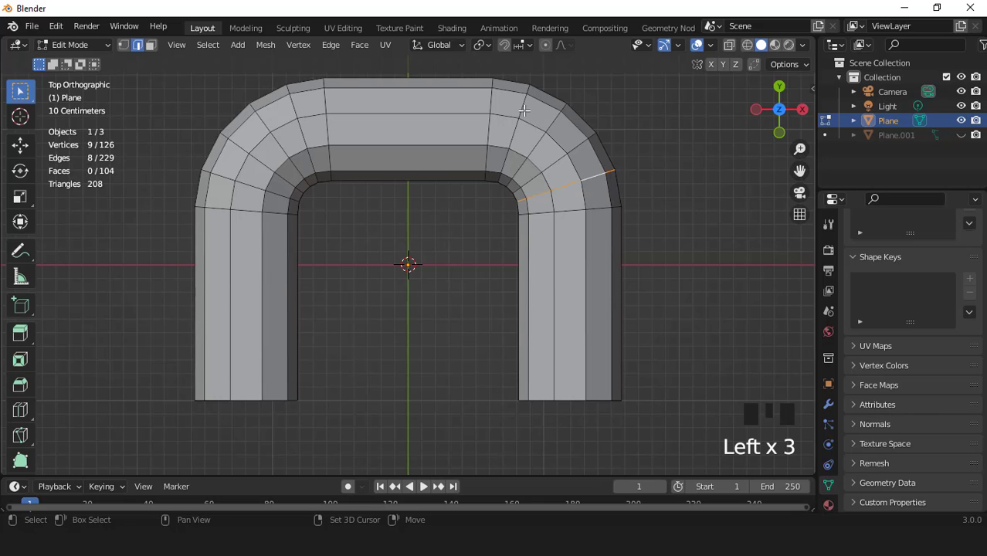
pyautogui.hotkey('ctrl', 'r')
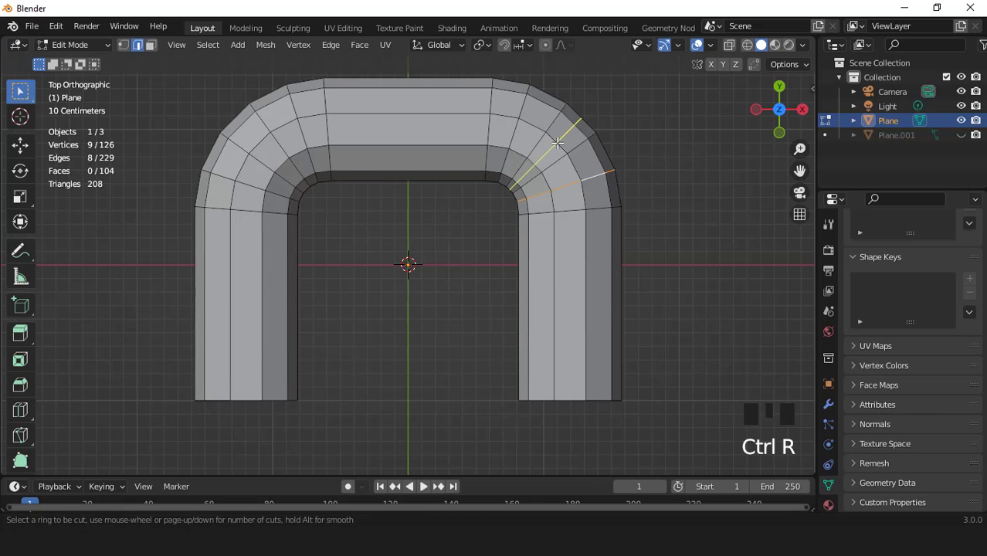
pyautogui.click(557, 143)
pyautogui.rightClick(557, 143)
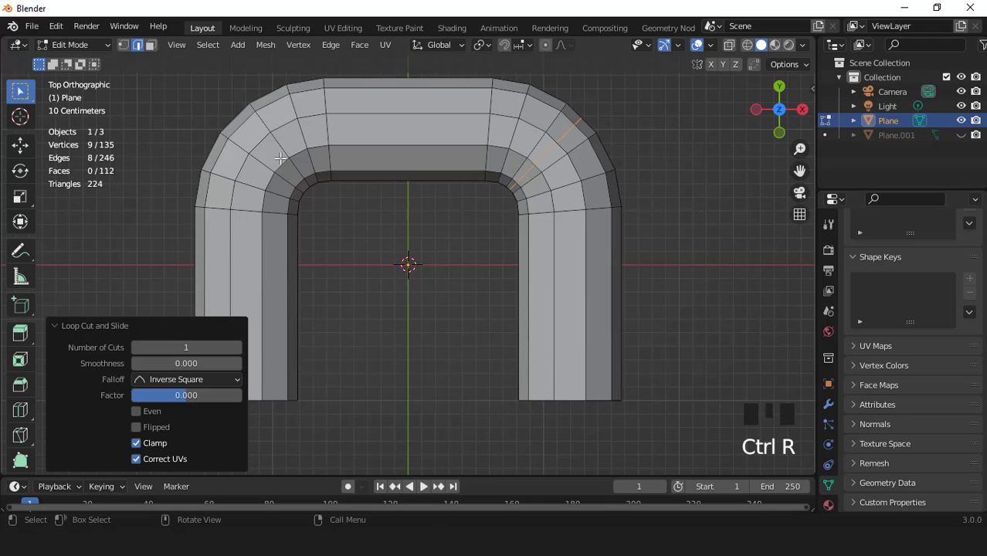
pyautogui.hotkey('ctrl', 'r')
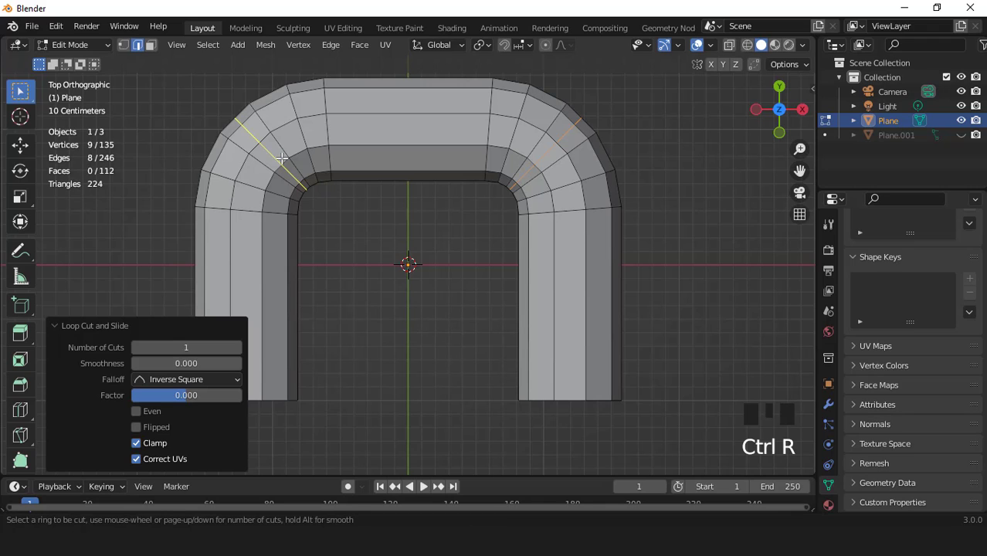
pyautogui.moveTo(282, 157); pyautogui.dragTo(314, 122)
# Select the four edge loops flanking the middle loop in each of the two corner bends and dissolve them
pyautogui.doubleClick(294, 105)
pyautogui.keyDown('shift'); pyautogui.doubleClick(262, 122); pyautogui.keyUp('shift')
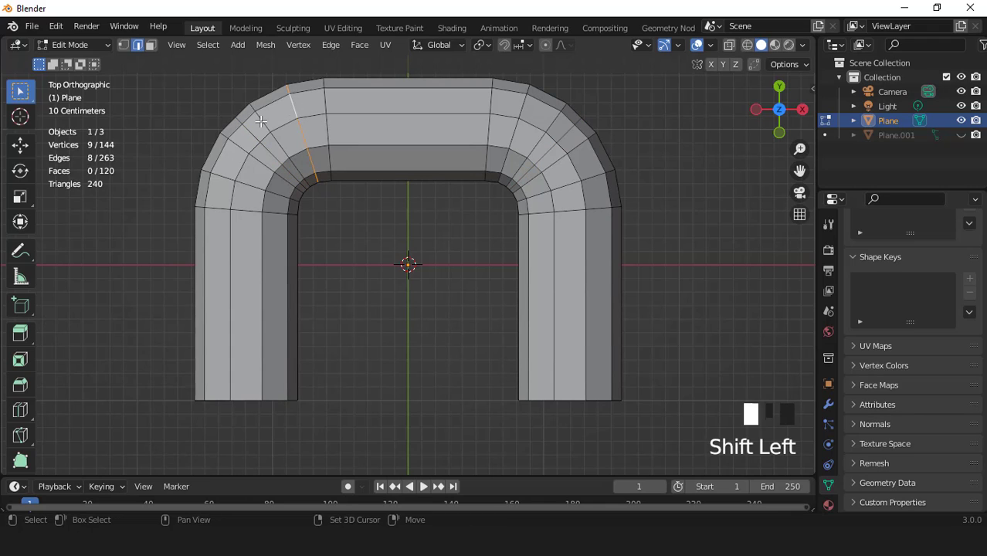
pyautogui.keyDown('shift'); pyautogui.doubleClick(231, 161); pyautogui.keyUp('shift')
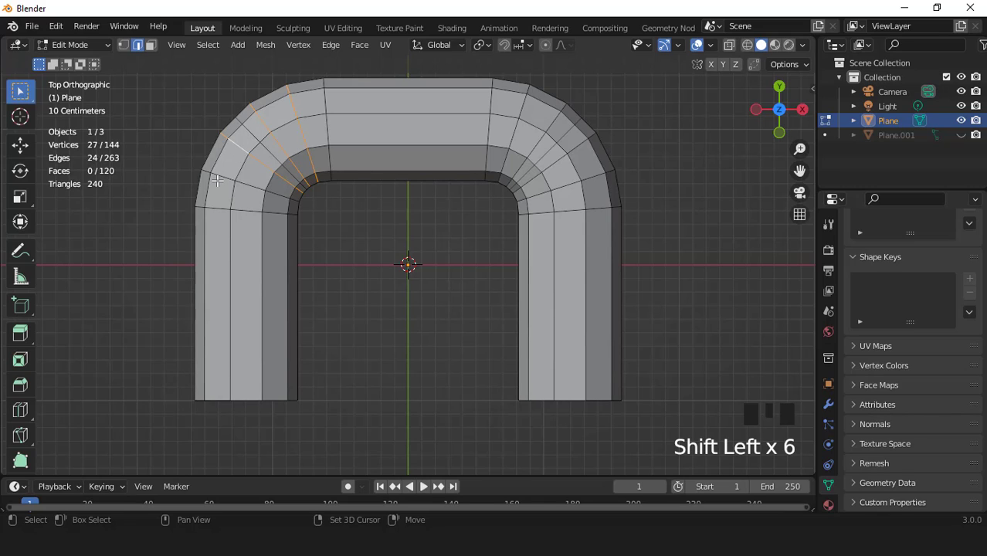
pyautogui.keyDown('shift'); pyautogui.doubleClick(218, 180); pyautogui.keyUp('shift')
pyautogui.keyDown('shift'); pyautogui.doubleClick(601, 182); pyautogui.keyUp('shift')
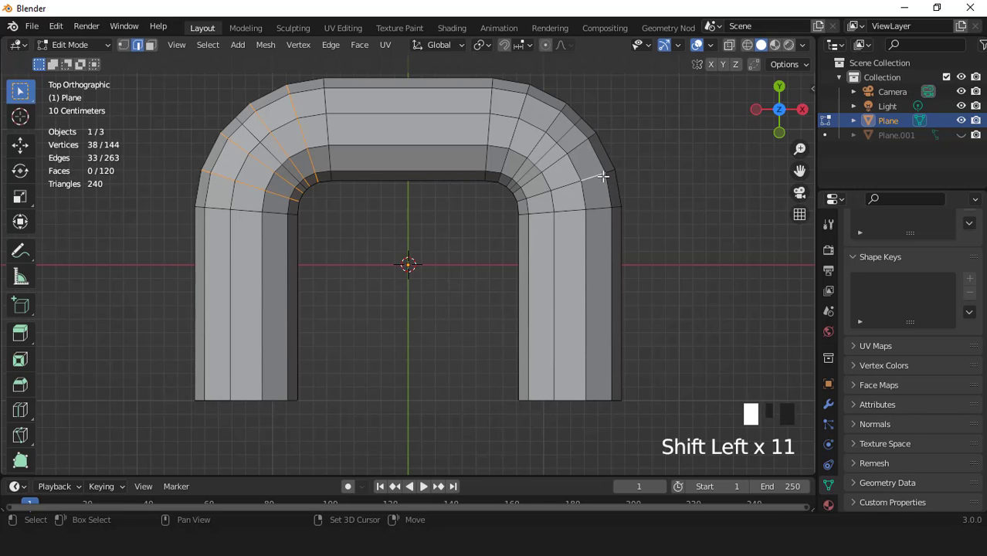
pyautogui.keyDown('shift'); pyautogui.doubleClick(553, 122); pyautogui.keyUp('shift')
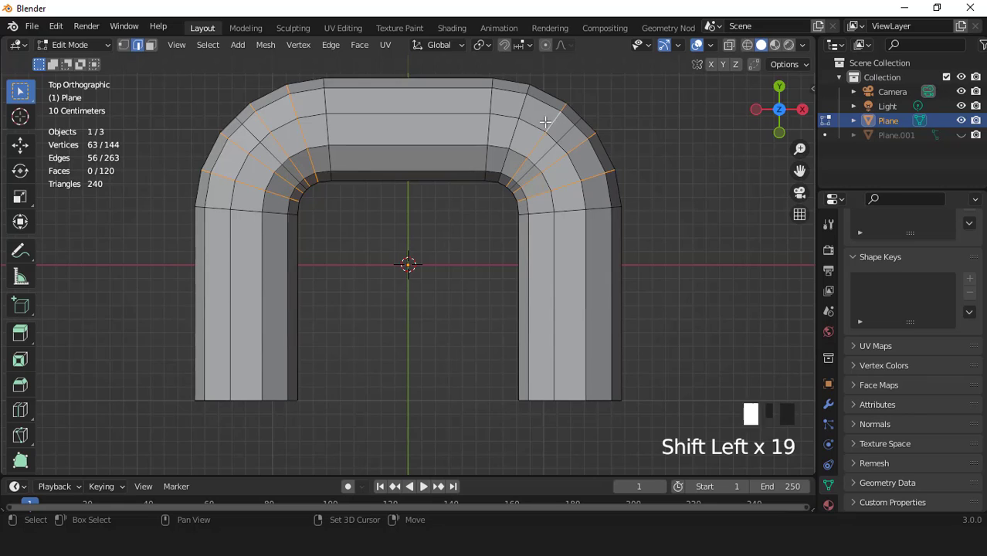
pyautogui.keyDown('shift'); pyautogui.doubleClick(522, 110); pyautogui.keyUp('shift')
pyautogui.scroll(-2, 523, 110)
pyautogui.moveTo(523, 110); pyautogui.dragTo(481, 128, button='middle')
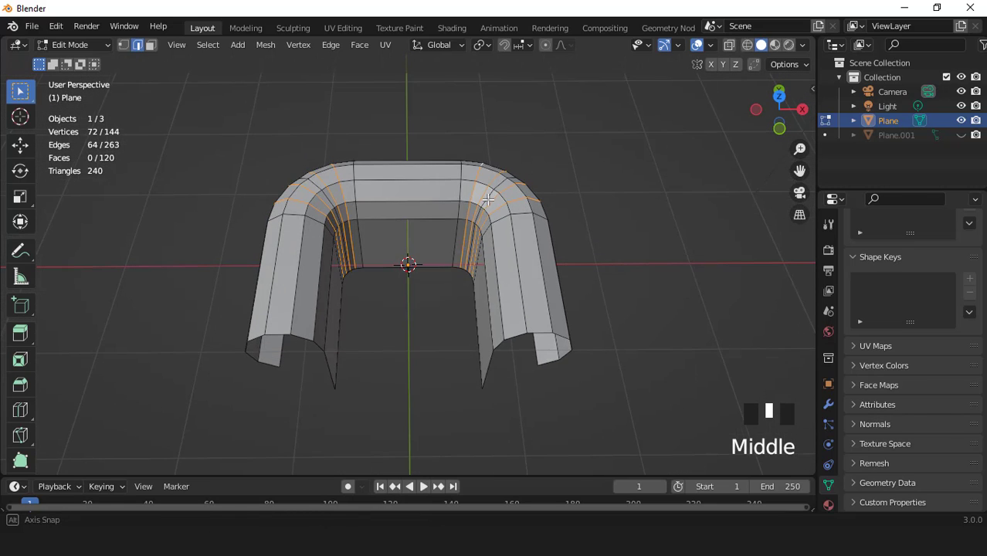
pyautogui.rightClick(481, 129)
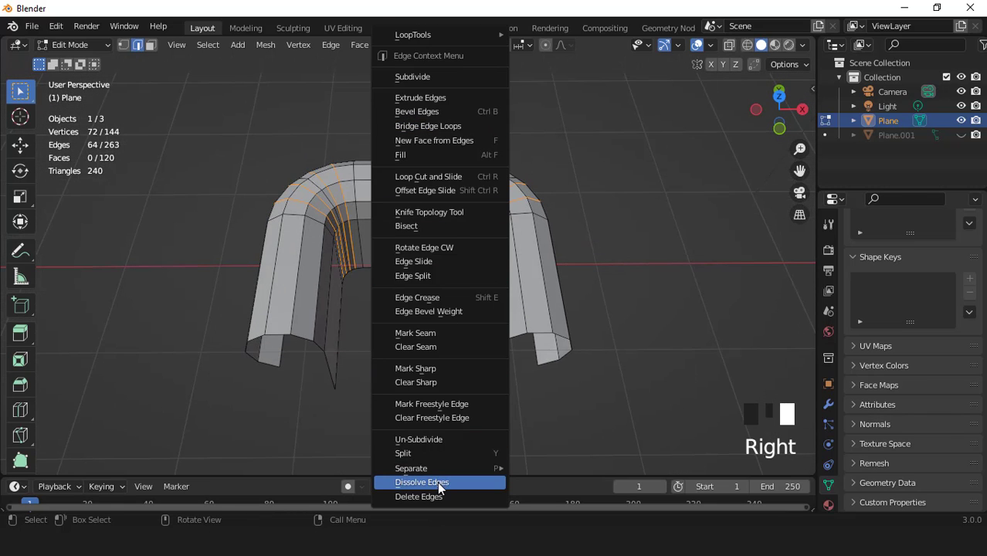
pyautogui.click(437, 481)
pyautogui.moveTo(471, 358); pyautogui.dragTo(479, 332, button='middle')
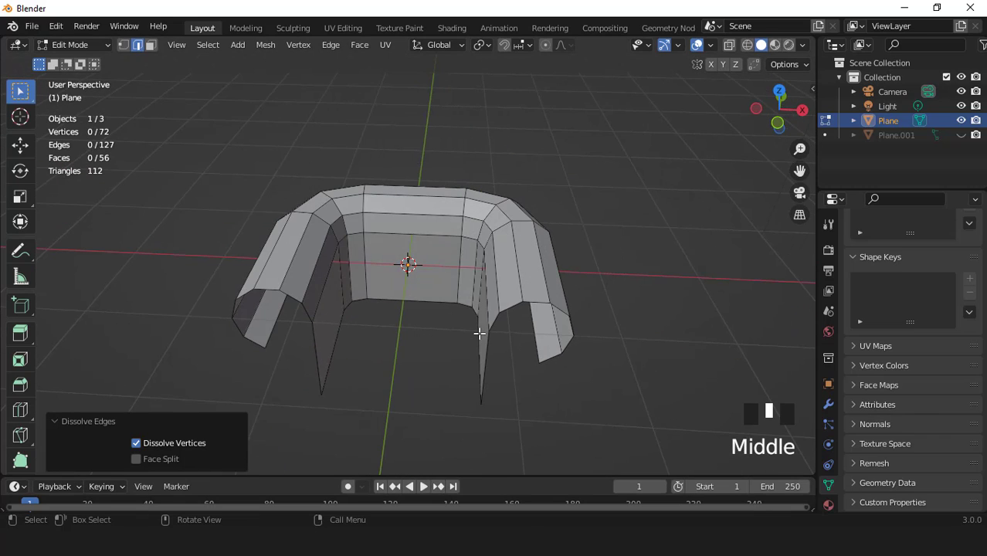
# Fill a narrow face between the four rear corner vertices on the lower edge of the inner wall
pyautogui.press('1')
pyautogui.scroll(2, 474, 309)
pyautogui.click(483, 322)
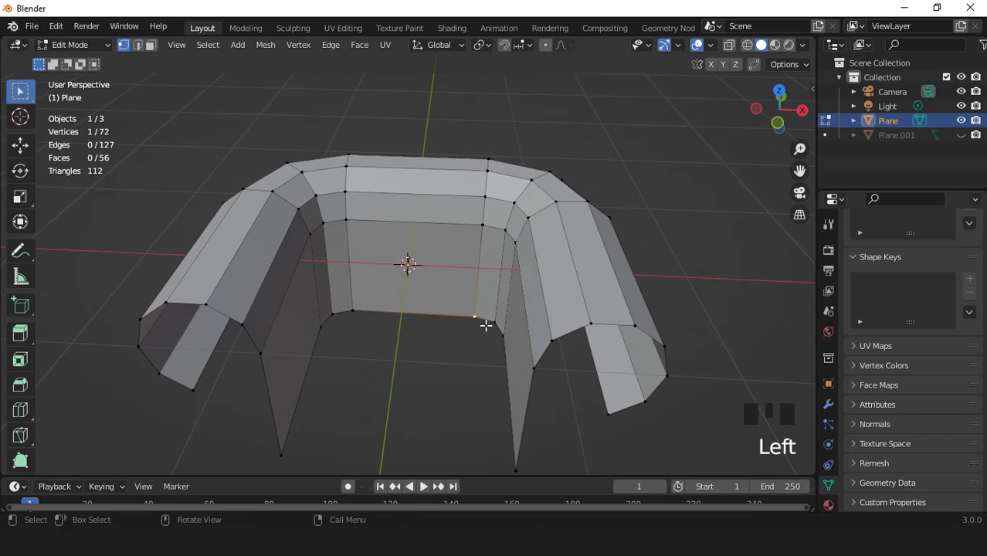
pyautogui.keyDown('shift'); pyautogui.click(487, 322); pyautogui.keyUp('shift')
pyautogui.keyDown('shift'); pyautogui.click(354, 311); pyautogui.keyUp('shift')
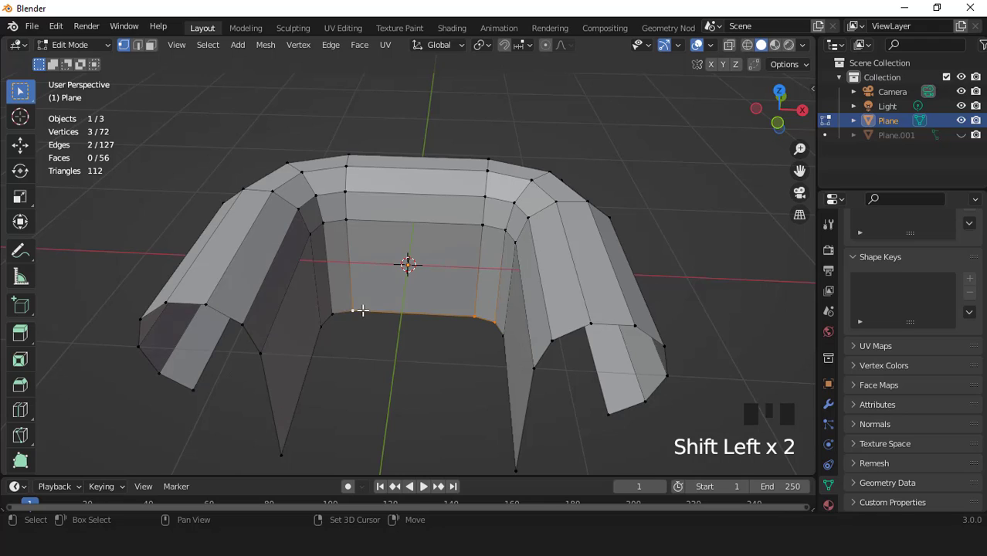
pyautogui.press('f')
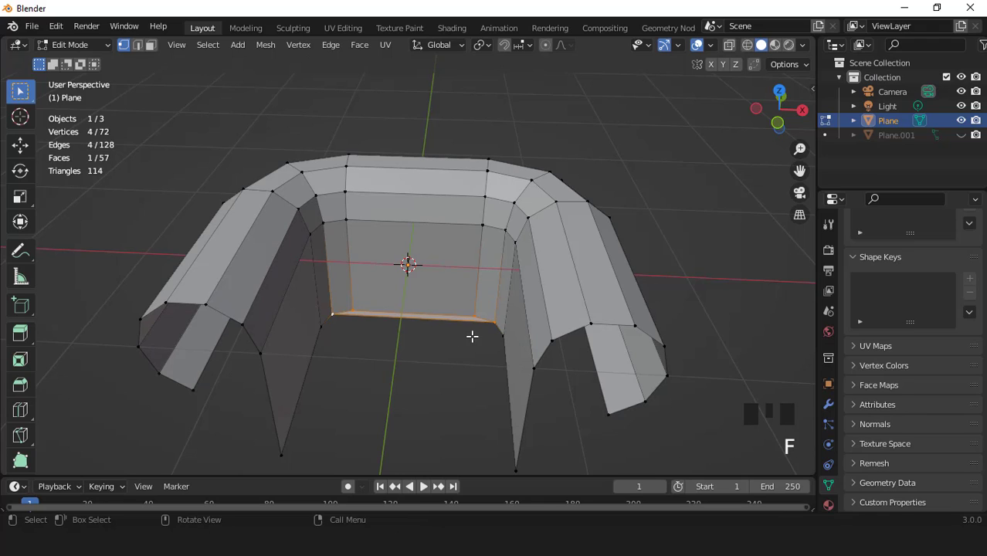
# Fill the rest of the floor with two more faces, working forward from the narrow rear face to the open ends
pyautogui.click(491, 323)
pyautogui.keyDown('shift'); pyautogui.click(333, 317); pyautogui.keyUp('shift')
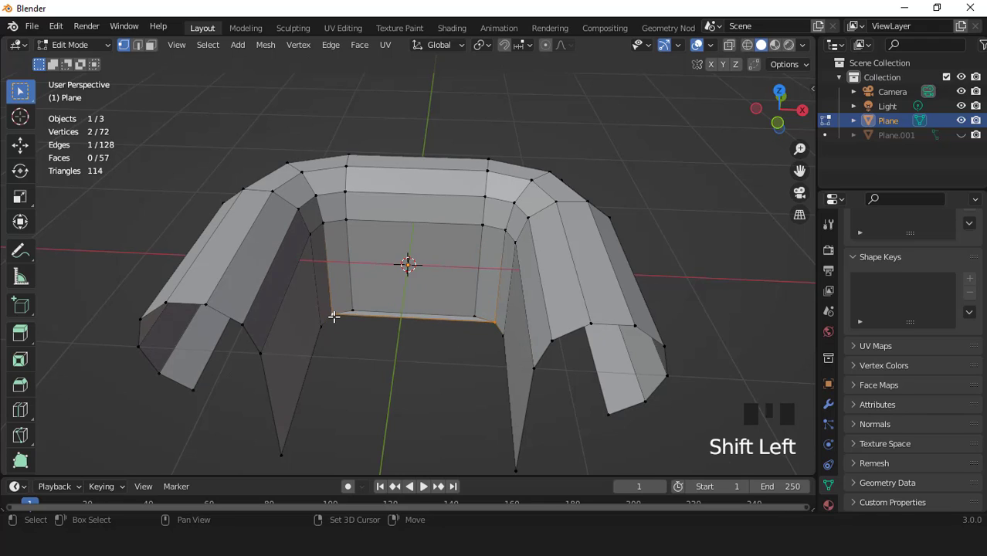
pyautogui.press('f')
pyautogui.press('f')
pyautogui.press('f')
pyautogui.scroll(-2, 411, 328)
# Isolate the three floor faces by selecting them, inverting the selection and hiding everything else
pyautogui.press('3')
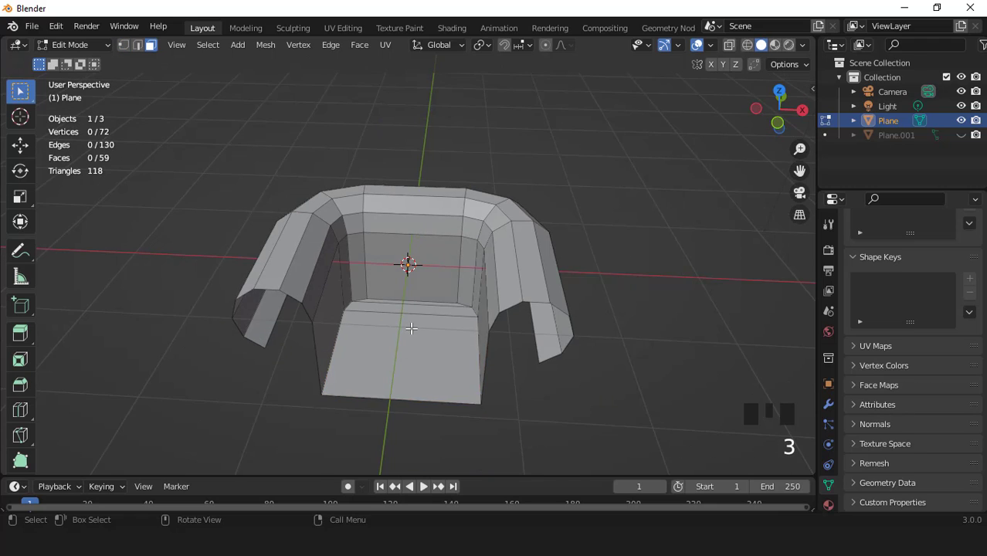
pyautogui.scroll(2, 411, 329)
pyautogui.click(409, 352)
pyautogui.keyDown('shift'); pyautogui.click(424, 314); pyautogui.keyUp('shift')
pyautogui.keyDown('shift'); pyautogui.click(426, 315); pyautogui.keyUp('shift')
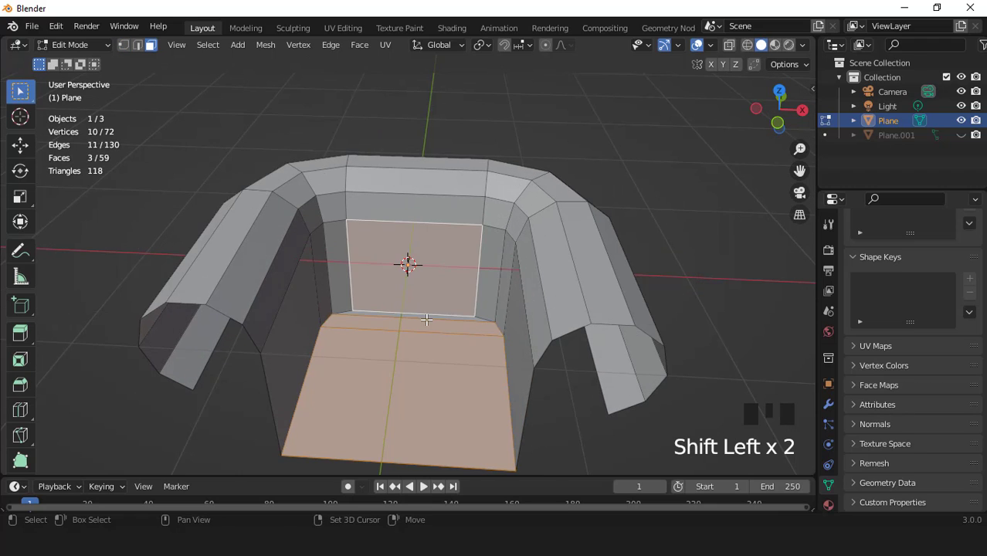
pyautogui.keyDown('shift'); pyautogui.click(425, 293); pyautogui.keyUp('shift')
pyautogui.keyDown('shift'); pyautogui.click(421, 315); pyautogui.keyUp('shift')
pyautogui.scroll(-3, 423, 305)
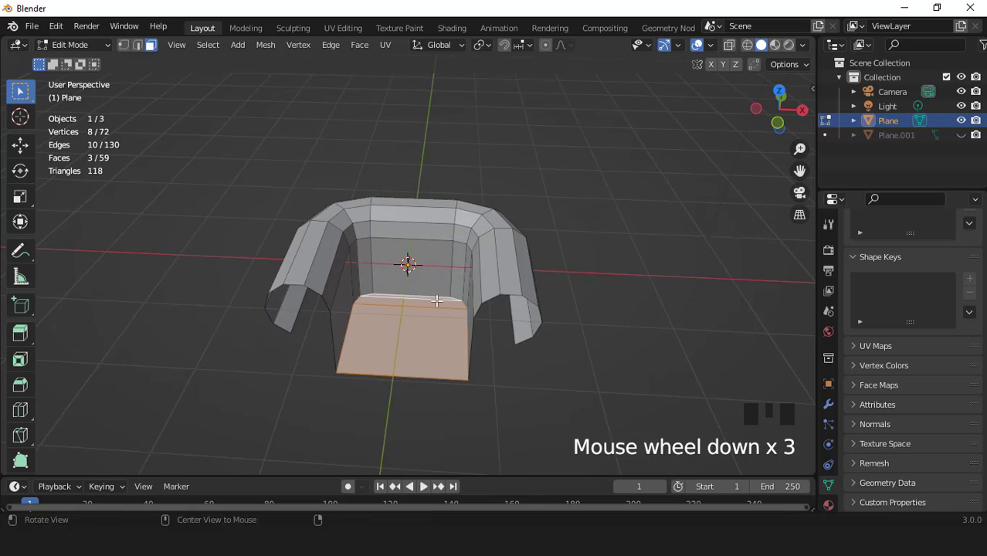
pyautogui.moveTo(423, 305); pyautogui.dragTo(425, 300, button='middle')
pyautogui.hotkey('ctrl', 'i')
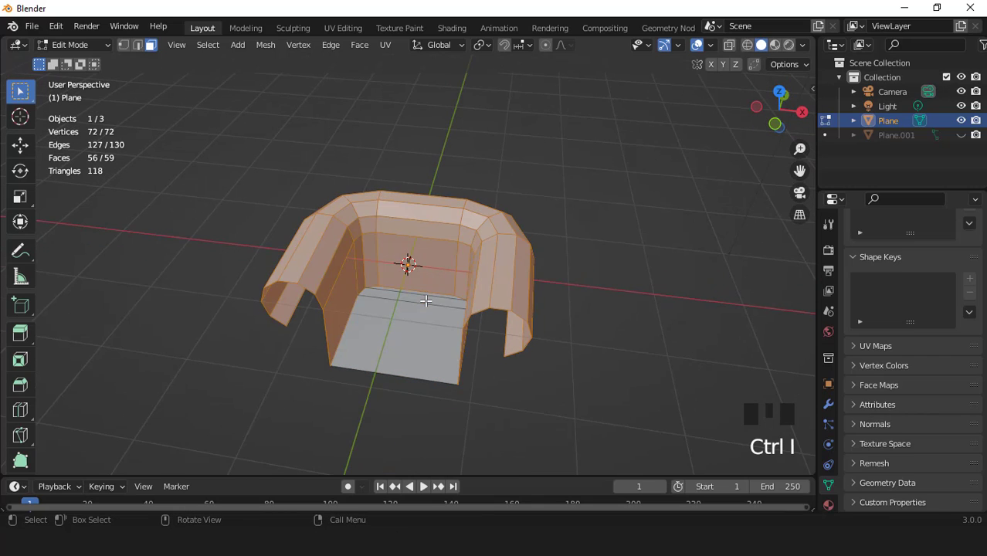
pyautogui.press('h')
# Knife a straight cut along Y through the floor from the rear edge's +X vertex to the front edge
pyautogui.press('KP_7')
pyautogui.scroll(3, 517, 253)
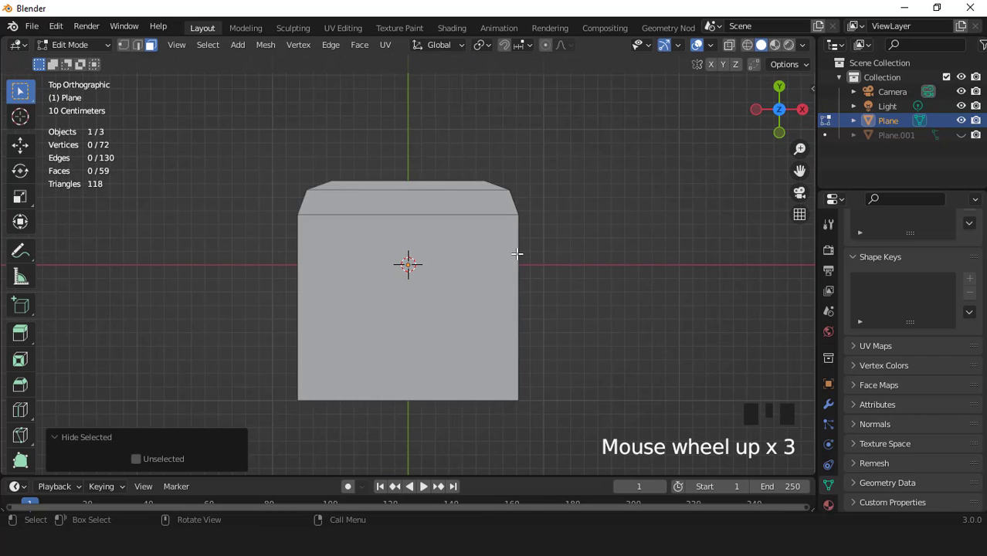
pyautogui.press('1')
pyautogui.click(484, 181)
pyautogui.press('k')
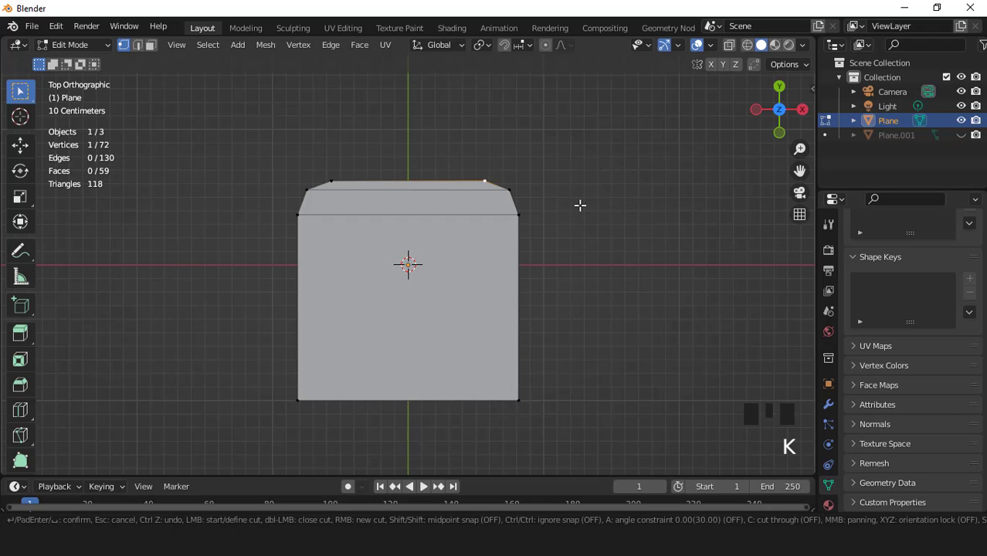
pyautogui.click(483, 180)
pyautogui.press('a')
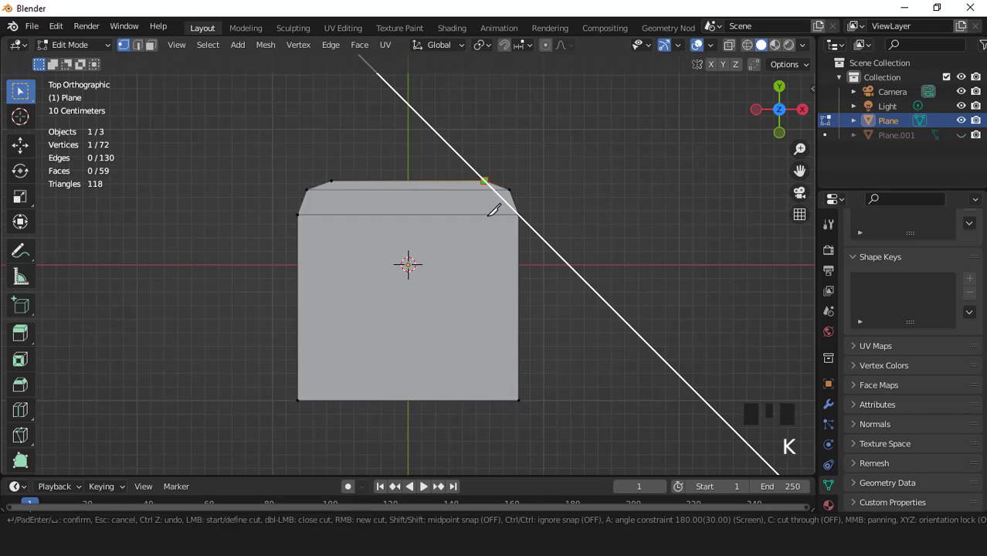
pyautogui.click(485, 399)
pyautogui.press('Return')
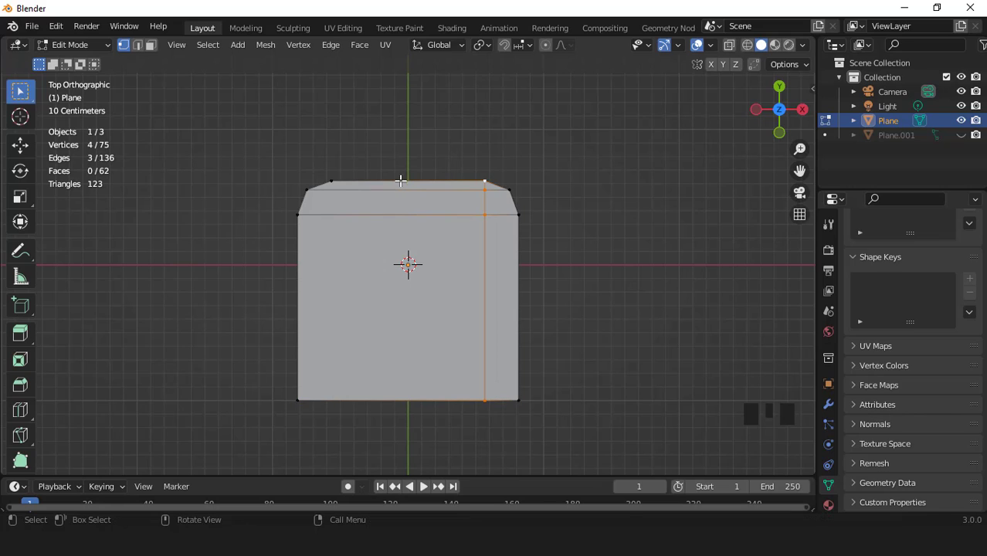
# Knife a matching straight cut through the floor from the rear edge's -X vertex to the front edge, and reveal the hidden geometry
pyautogui.press('k')
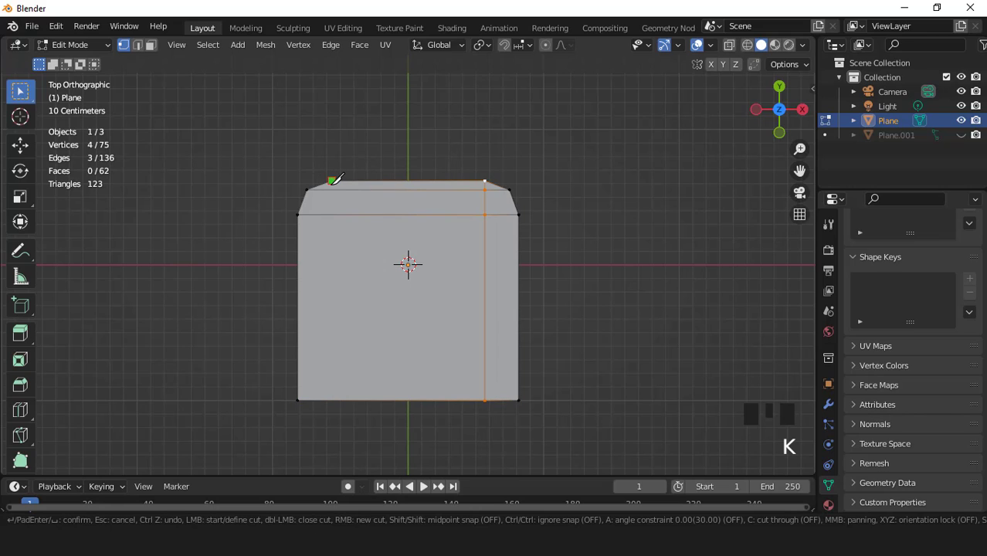
pyautogui.press('a')
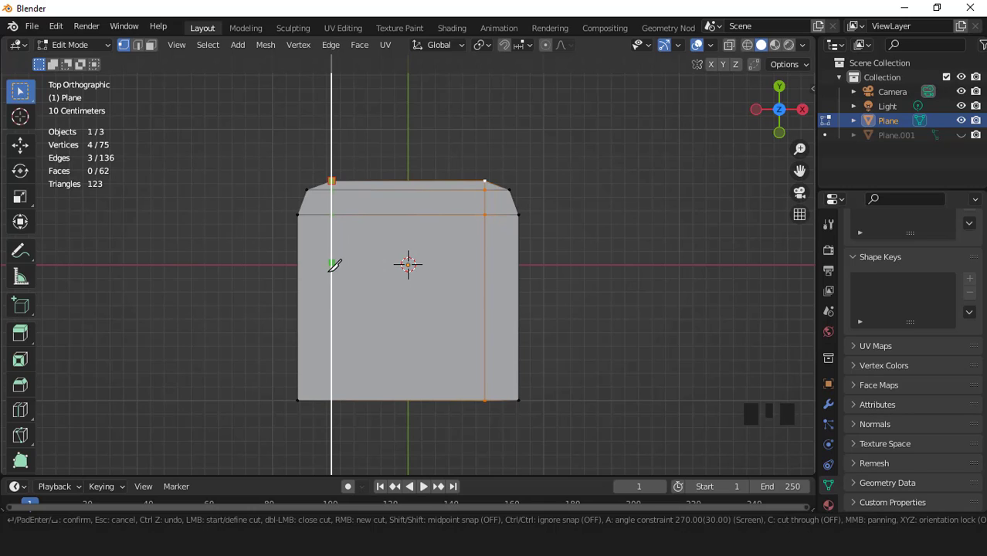
pyautogui.click(332, 400)
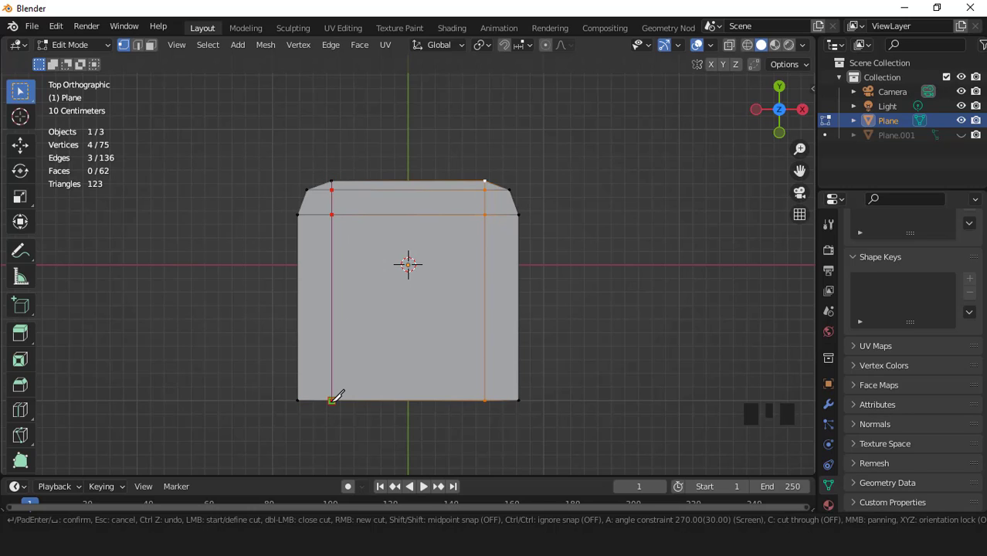
pyautogui.press('Return')
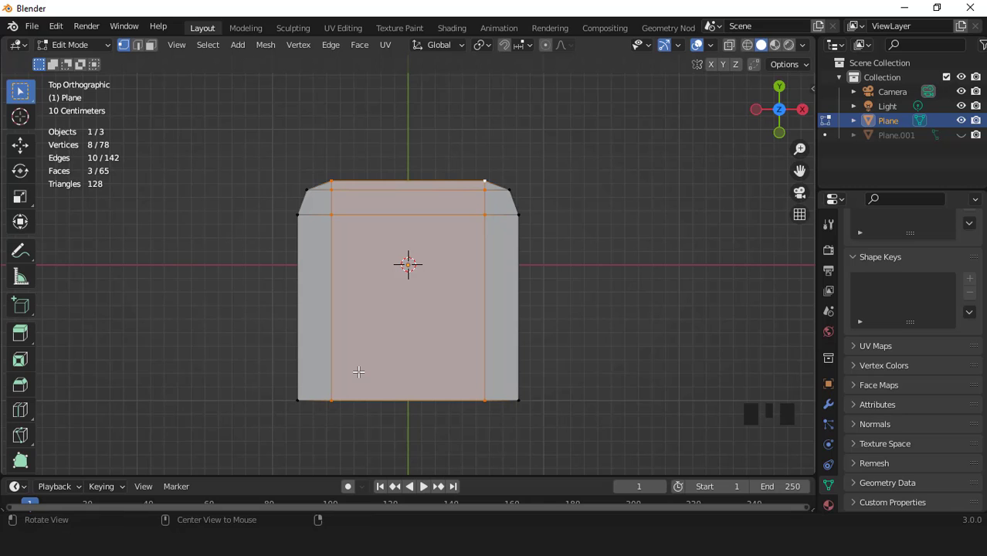
pyautogui.hotkey('alt', 'h')
# Add three evenly spaced loop cuts through the middle span of the back, running down the inner wall and along the floor
pyautogui.scroll(-1, 394, 335)
pyautogui.moveTo(395, 335); pyautogui.dragTo(430, 244, button='middle')
pyautogui.scroll(2, 430, 244)
pyautogui.press('KP_1')
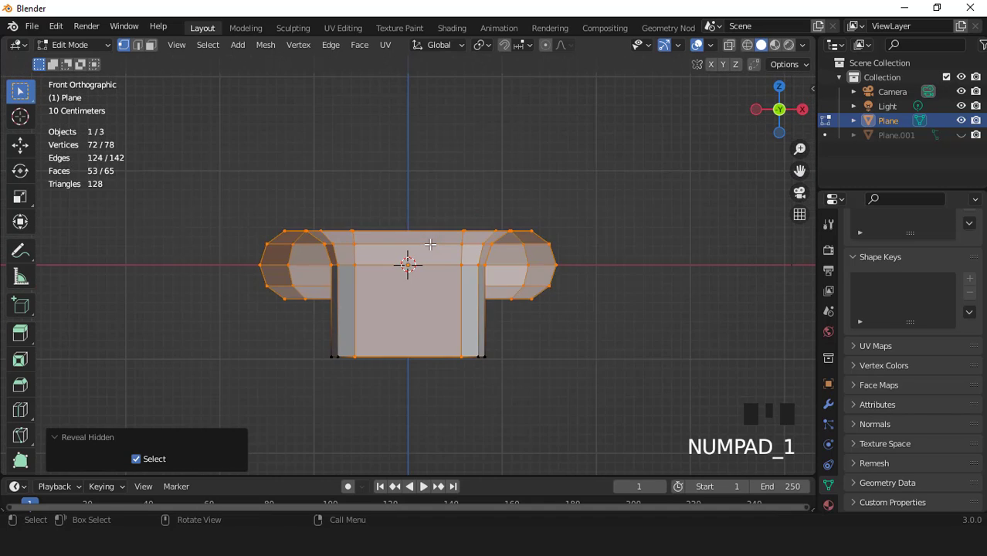
pyautogui.scroll(2, 436, 266)
pyautogui.hotkey('ctrl', 'r')
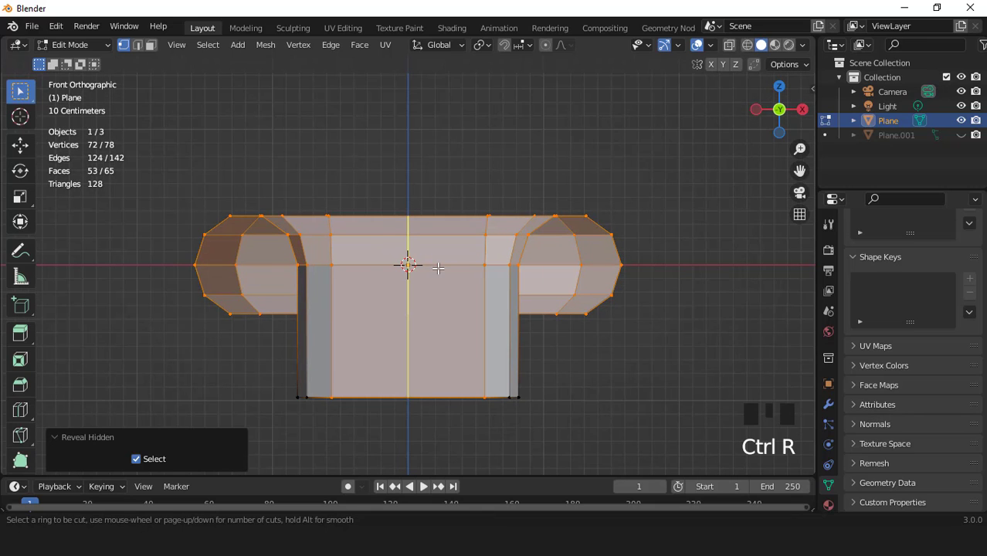
pyautogui.scroll(1, 438, 267)
pyautogui.click(438, 267)
pyautogui.rightClick(449, 308)
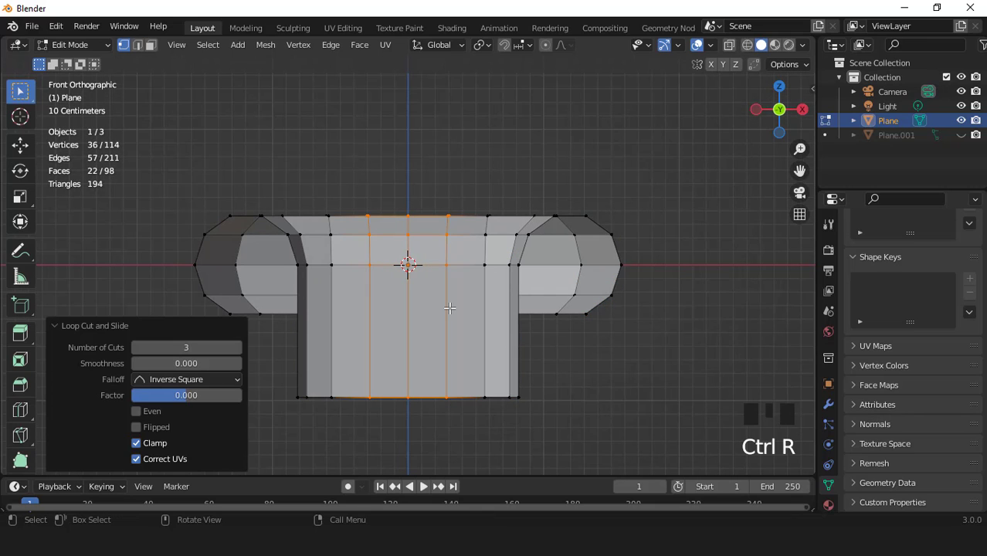
# Add four evenly spaced loop cuts across the two straight arms and the floor between them
pyautogui.scroll(-1, 449, 308)
pyautogui.moveTo(449, 309); pyautogui.dragTo(542, 269, button='middle')
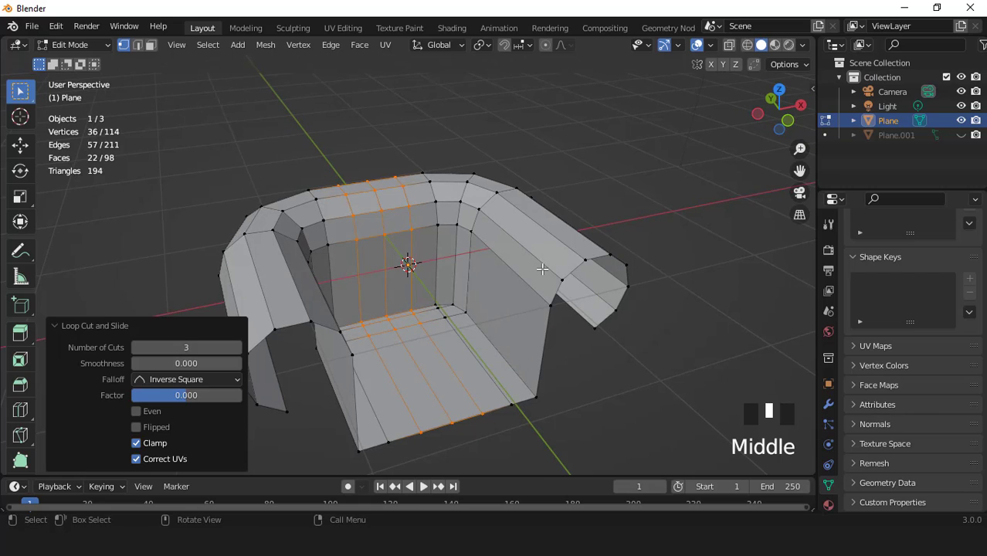
pyautogui.hotkey('ctrl', 'r')
pyautogui.scroll(3, 543, 269)
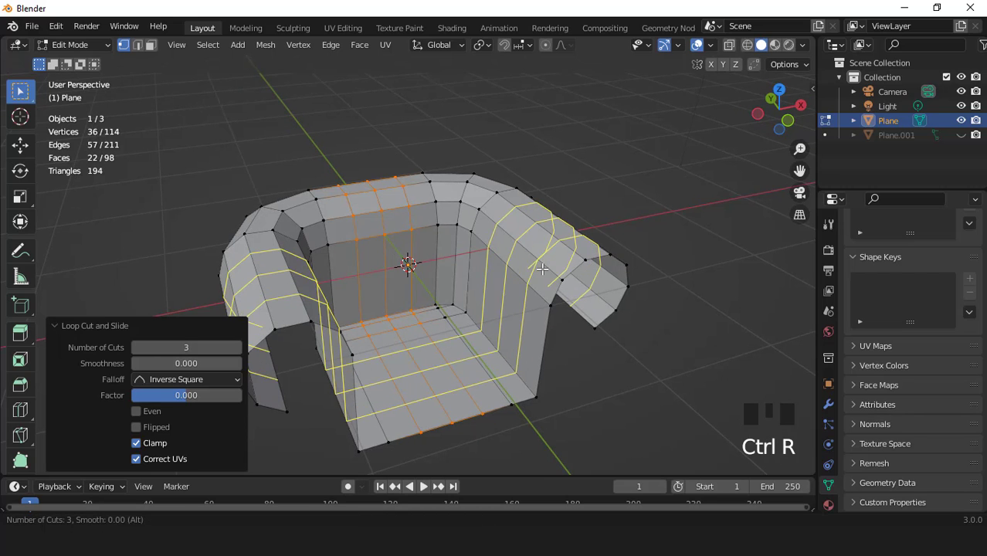
pyautogui.click(543, 269)
pyautogui.rightClick(543, 269)
# Add three evenly spaced horizontal loop cuts around the inner wall without sliding them
pyautogui.moveTo(543, 268)
pyautogui.mouseDown(button='middle')
pyautogui.moveTo(590, 330)
pyautogui.moveTo(633, 285)
pyautogui.moveTo(527, 259)
pyautogui.mouseUp(button='middle')
pyautogui.press('KP_1')
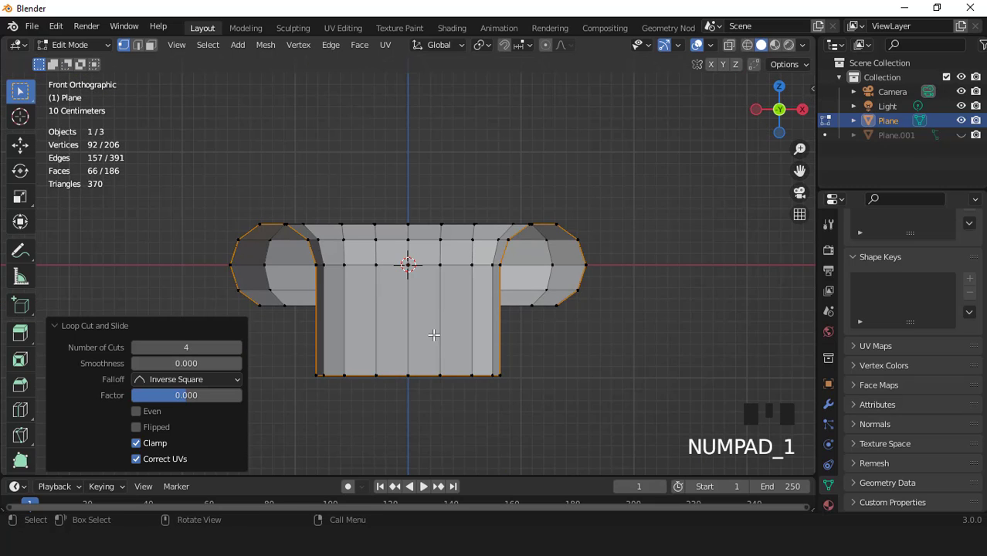
pyautogui.scroll(1, 434, 334)
pyautogui.hotkey('ctrl', 'r')
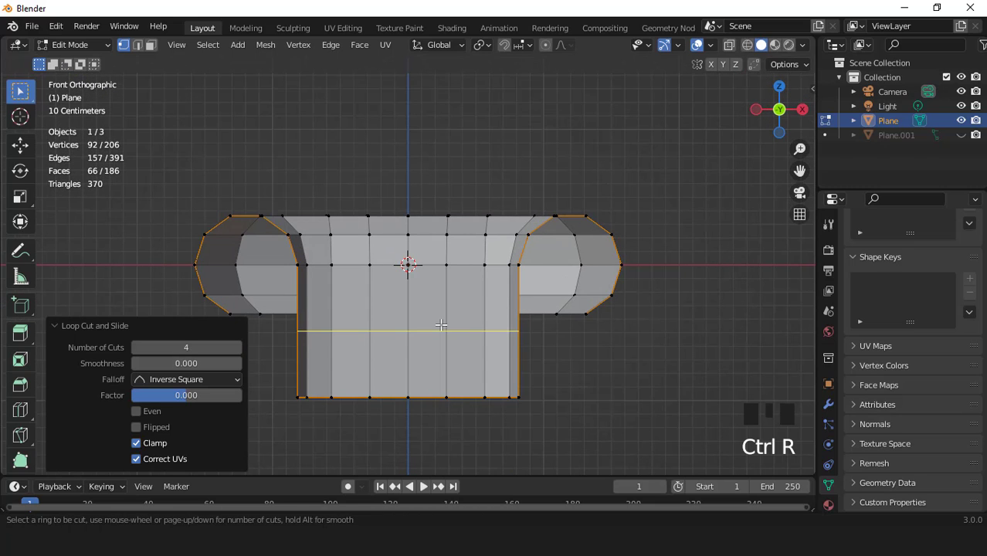
pyautogui.scroll(2, 440, 325)
pyautogui.click(439, 327)
pyautogui.rightClick(439, 328)
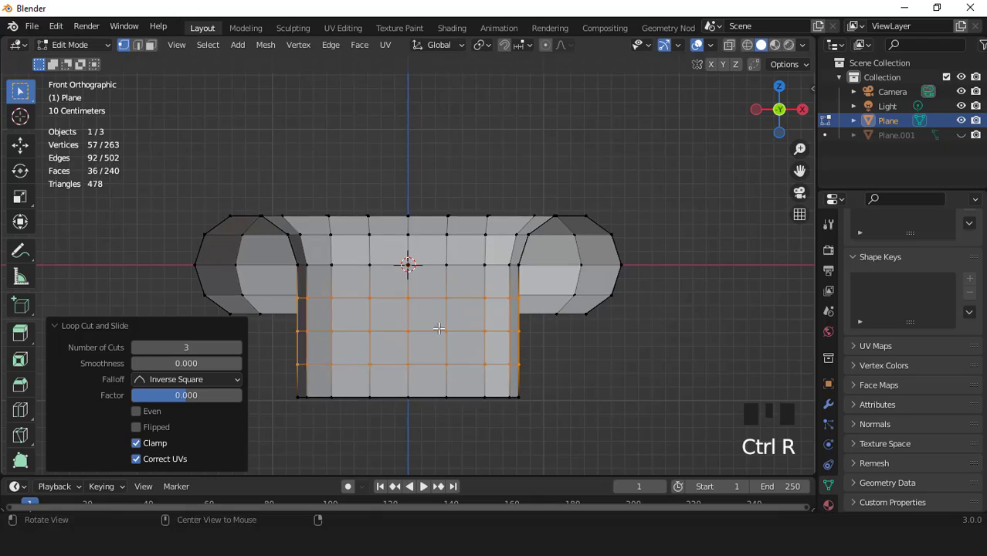
# Return to Object Mode and add a Solidify modifier to the mesh
pyautogui.moveTo(438, 328); pyautogui.dragTo(407, 329, button='middle')
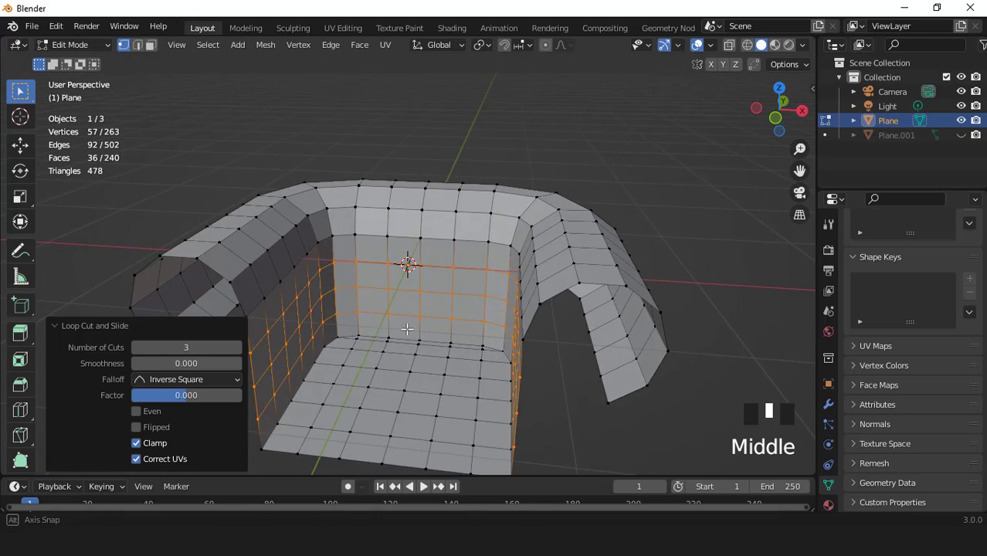
pyautogui.scroll(-2, 407, 329)
pyautogui.press('Tab')
pyautogui.scroll(-2, 434, 327)
pyautogui.moveTo(511, 302); pyautogui.dragTo(471, 301, button='middle')
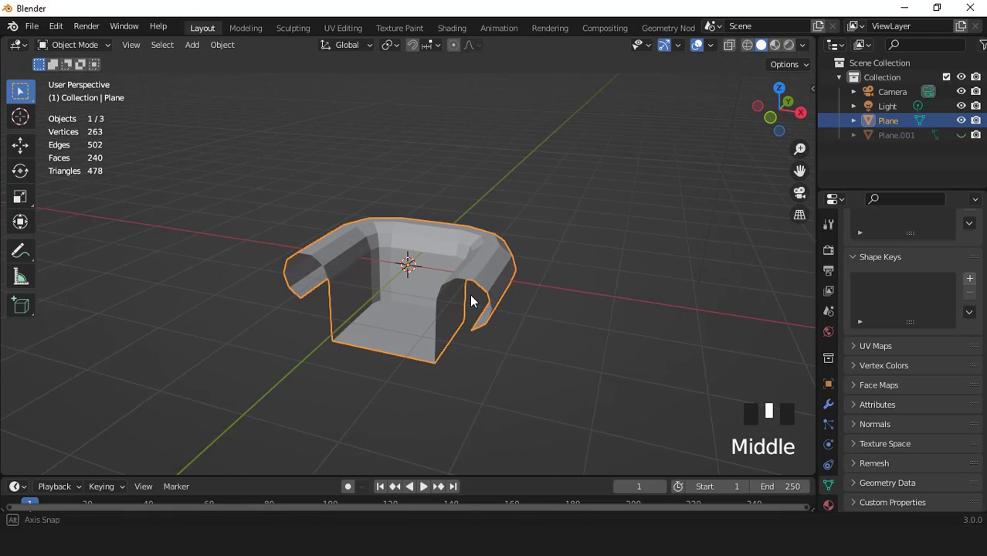
pyautogui.scroll(2, 471, 301)
pyautogui.click(827, 404)
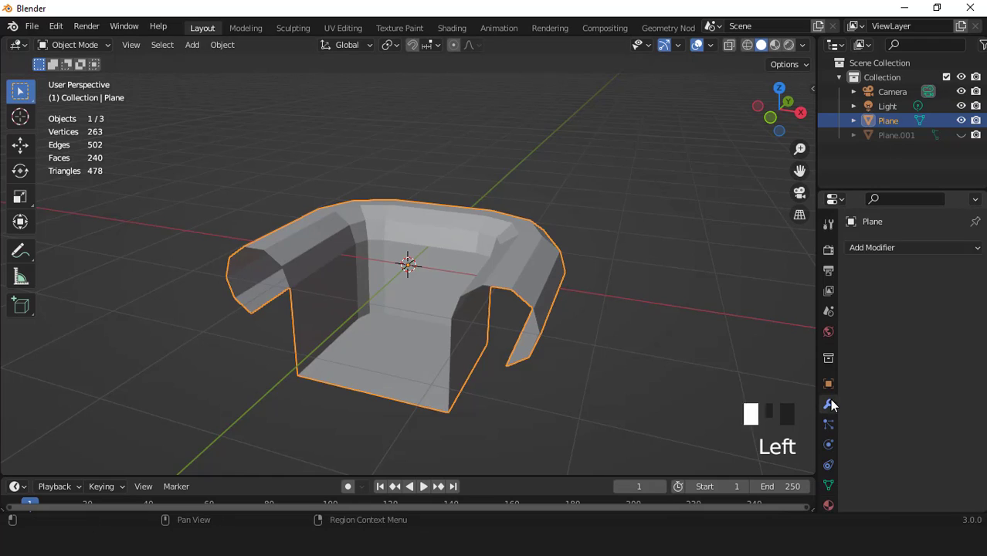
pyautogui.click(883, 248)
pyautogui.click(706, 494)
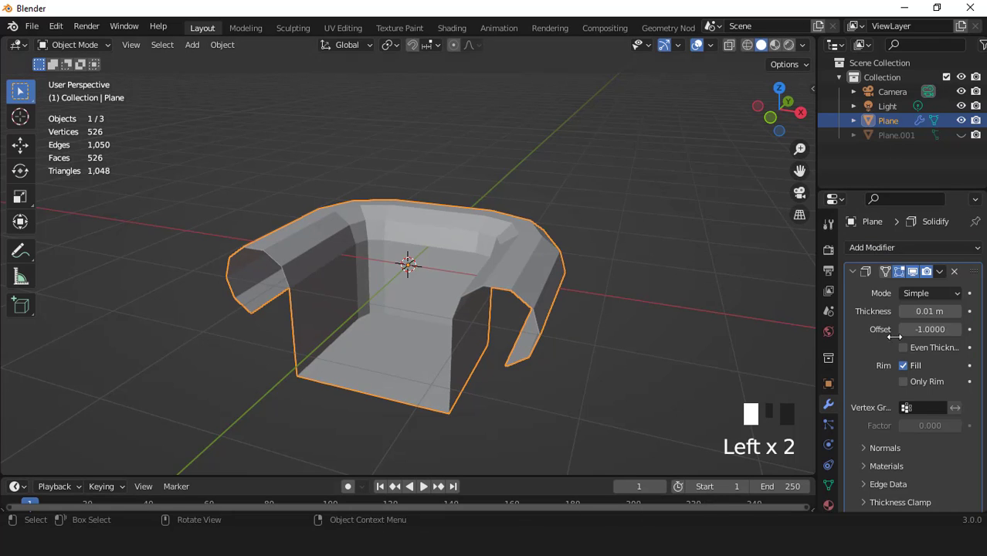
# Give the Solidify modifier a thickness of 0.26 m with Even Thickness enabled, and apply it to the mesh
pyautogui.moveTo(929, 310); pyautogui.dragTo(968, 311)
pyautogui.click(902, 348)
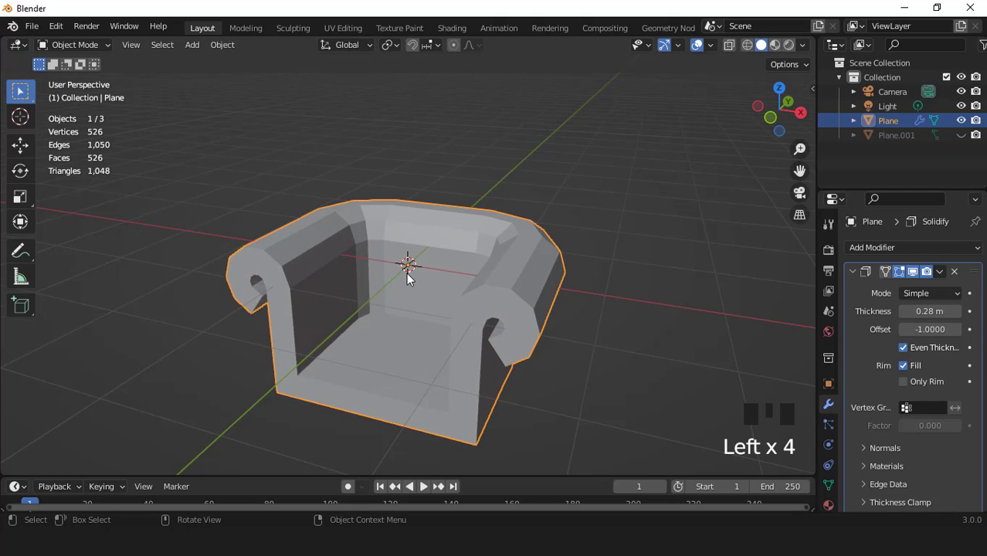
pyautogui.press('KP_1')
pyautogui.scroll(1, 498, 298)
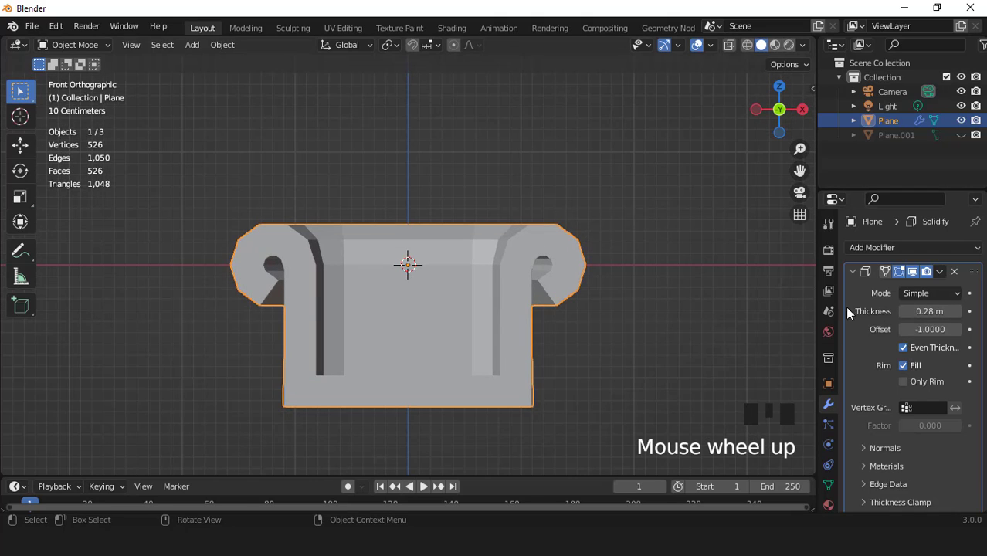
pyautogui.click(902, 311)
pyautogui.click(902, 312)
pyautogui.click(903, 311)
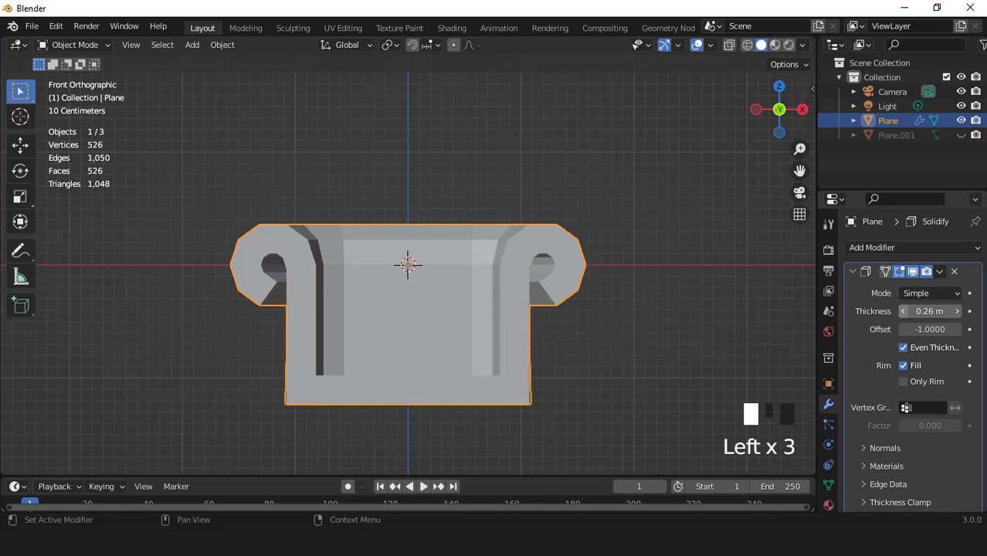
pyautogui.scroll(-2, 938, 277)
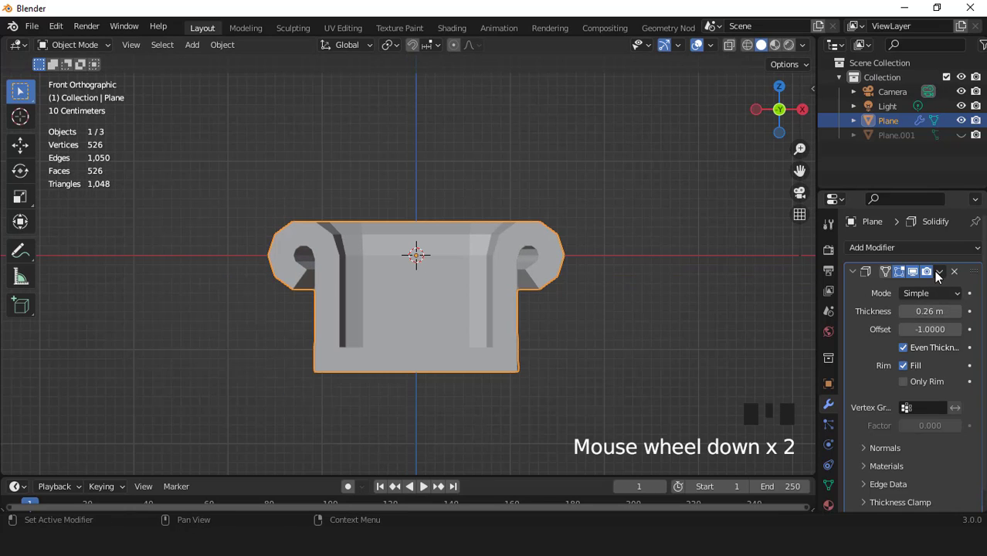
pyautogui.click(938, 272)
pyautogui.click(899, 290)
# In Edit Mode, select all the bottom vertices through the mesh and move them about 0.22 m down along Z
pyautogui.press('Tab')
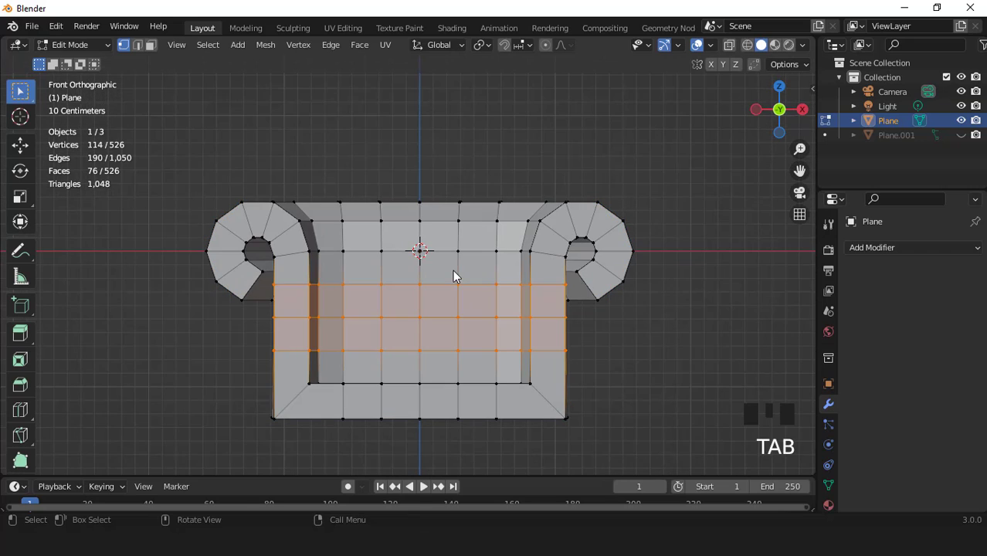
pyautogui.scroll(-2, 454, 274)
pyautogui.click(727, 47)
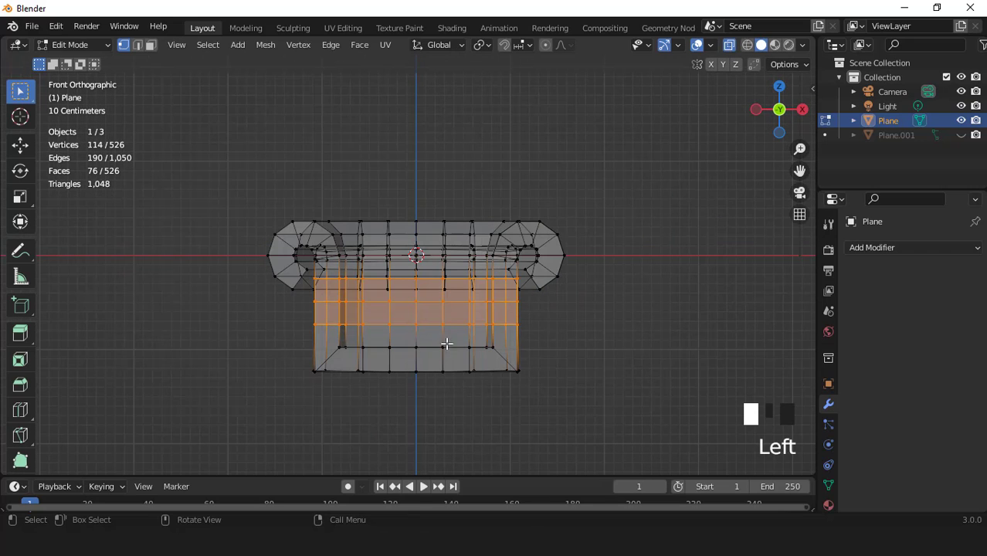
pyautogui.moveTo(306, 352); pyautogui.dragTo(536, 415)
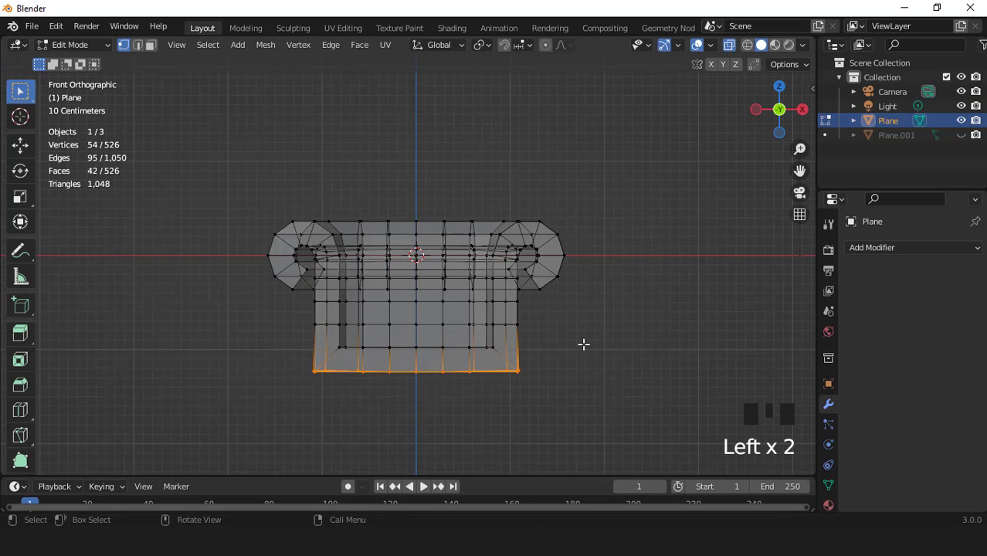
pyautogui.press('g')
pyautogui.press('z')
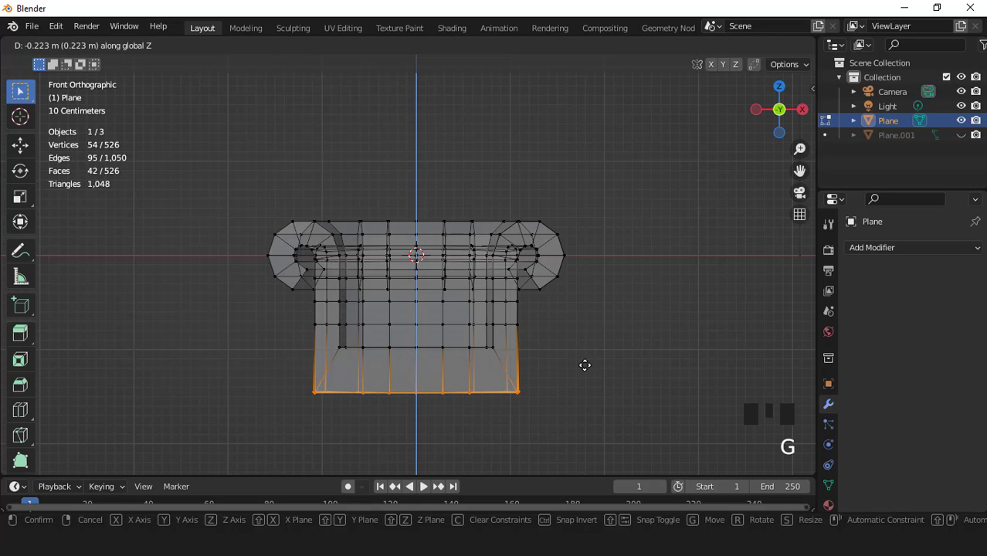
pyautogui.click(584, 364)
pyautogui.click(730, 45)
pyautogui.scroll(2, 656, 220)
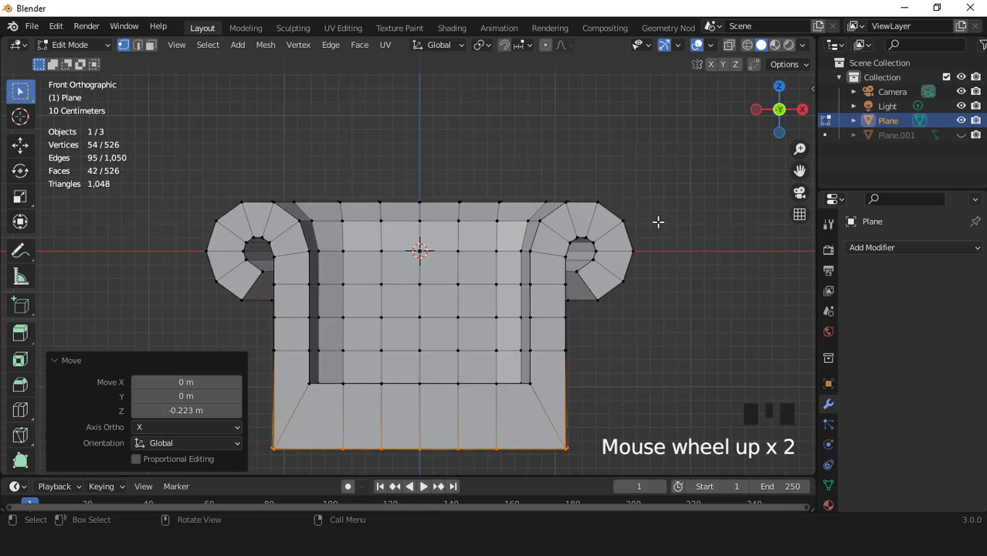
# Add one loop cut along the middle of the thickness rim, around both arm fronts and the seat front
pyautogui.press('Tab')
pyautogui.scroll(-2, 630, 236)
pyautogui.moveTo(630, 236); pyautogui.dragTo(539, 346, button='middle')
pyautogui.scroll(2, 511, 314)
pyautogui.press('Tab')
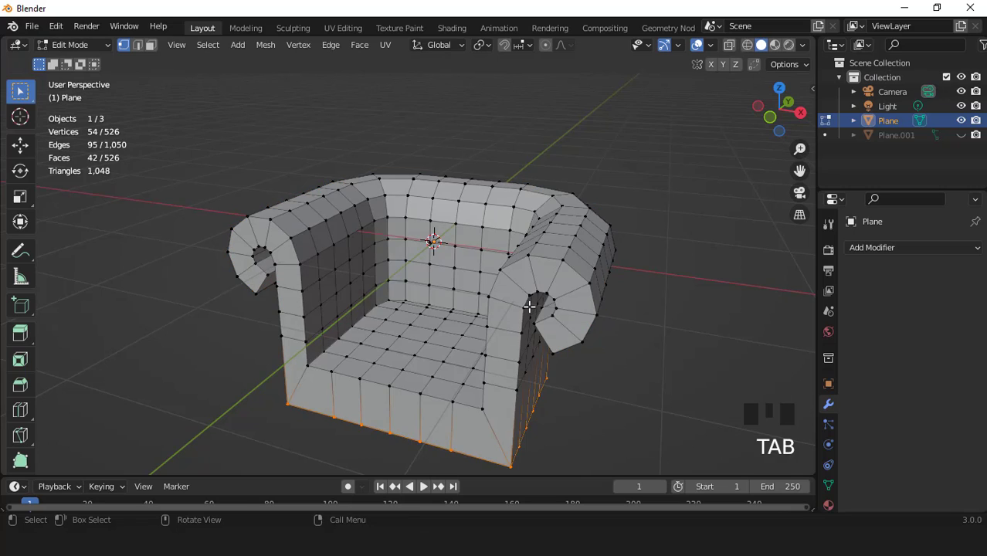
pyautogui.moveTo(510, 314); pyautogui.dragTo(524, 260, button='middle')
pyautogui.scroll(2, 523, 260)
pyautogui.hotkey('ctrl', 'r')
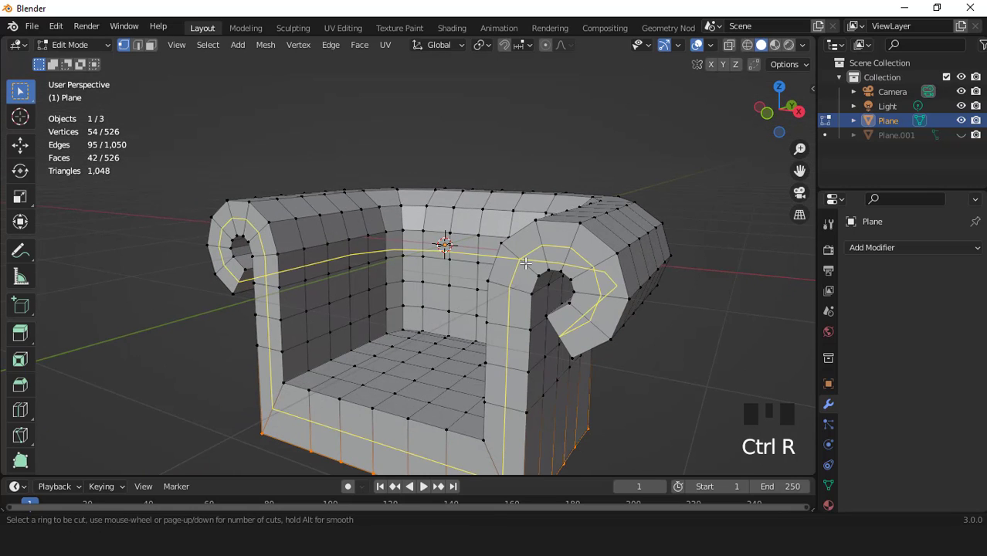
pyautogui.click(525, 264)
pyautogui.click(524, 265)
# Hide the rim's face loop next to the underside, and hide the outer shell faces linked behind it
pyautogui.press('3')
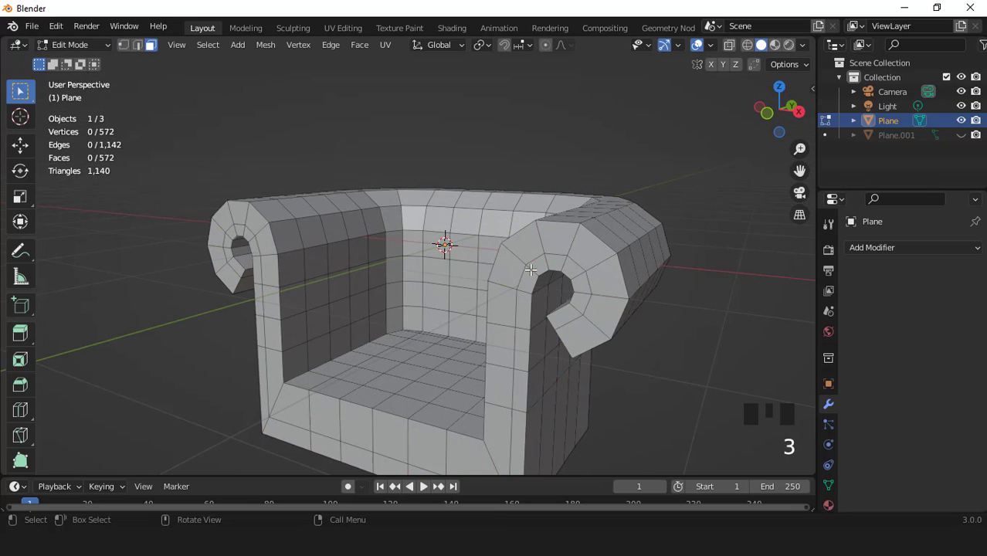
pyautogui.keyDown('alt'); pyautogui.click(561, 265); pyautogui.keyUp('alt')
pyautogui.press('h')
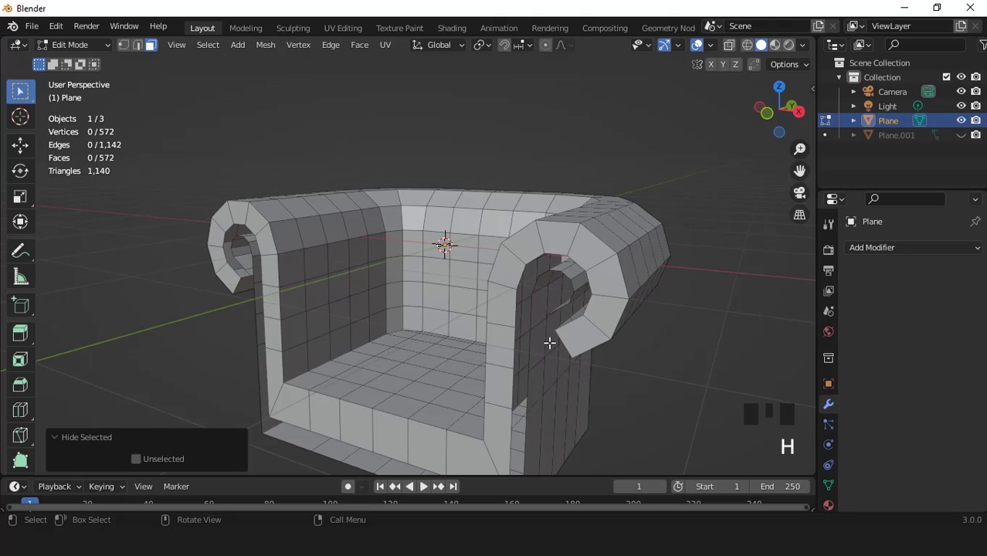
pyautogui.click(543, 334)
pyautogui.press('l')
pyautogui.press('h')
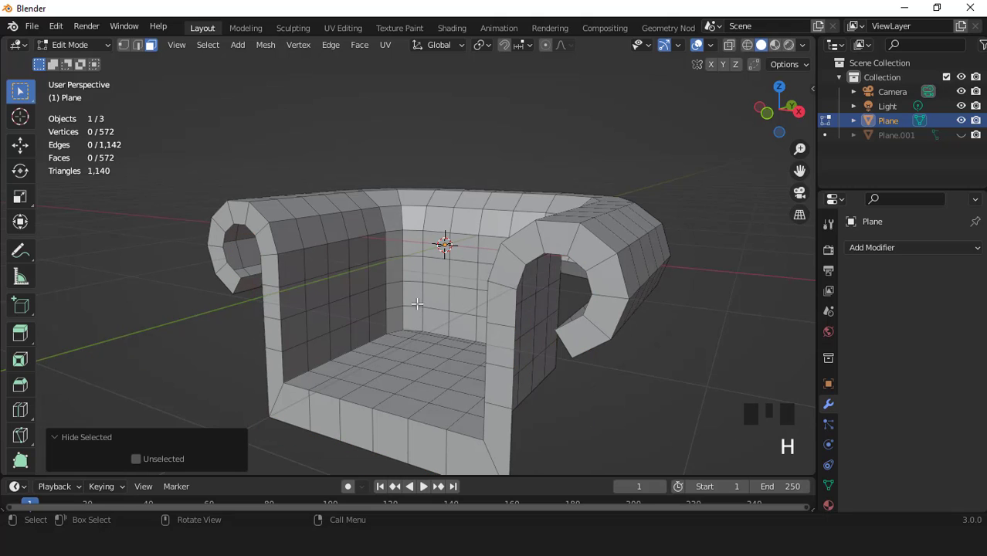
# Select a horizontal face loop around the inner wall and grow the selection down to the floor and over the arm tops
pyautogui.press('KP_1')
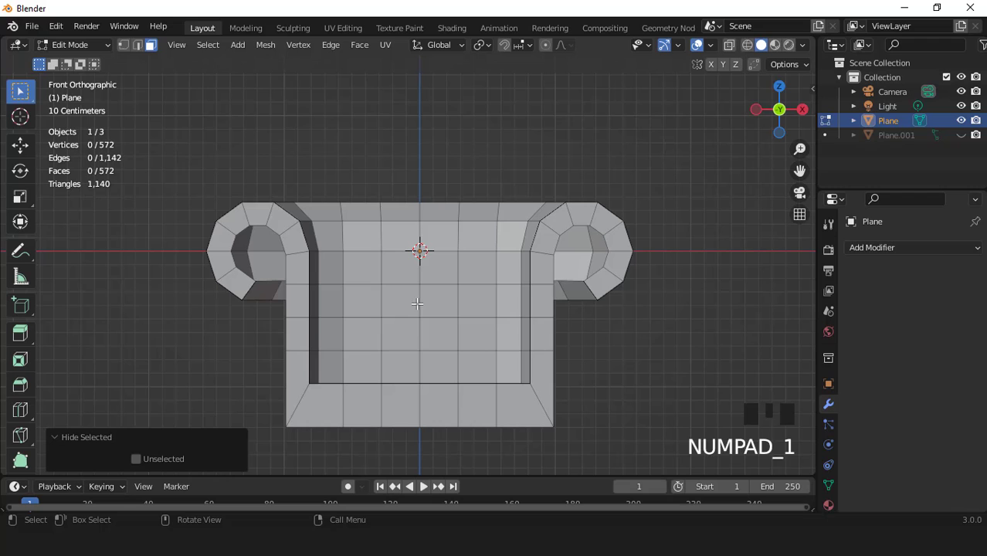
pyautogui.keyDown('alt'); pyautogui.click(462, 268); pyautogui.keyUp('alt')
pyautogui.press('ctrl+KP_Add')
pyautogui.press('ctrl+KP_Add')
pyautogui.press('ctrl+KP_Add')
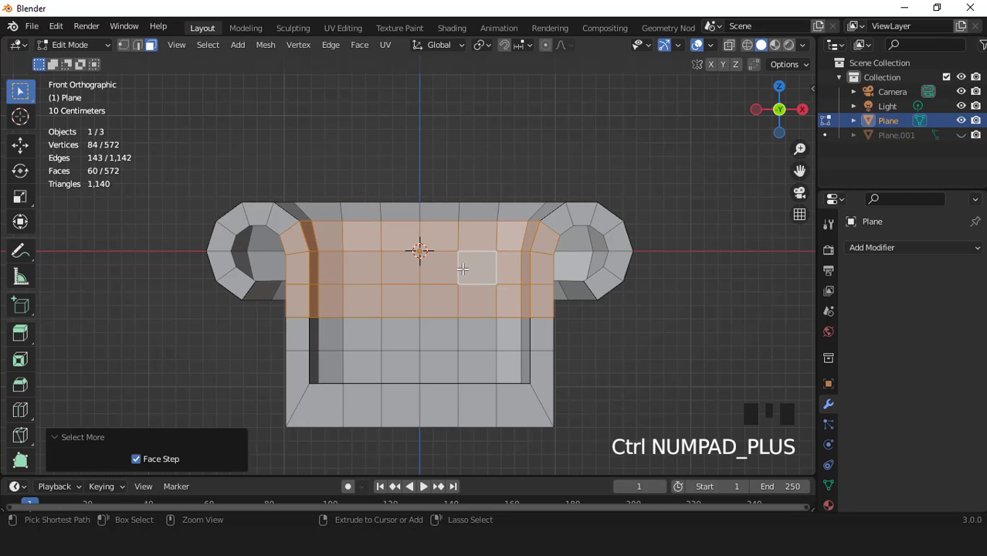
pyautogui.moveTo(462, 269); pyautogui.dragTo(434, 359, button='middle')
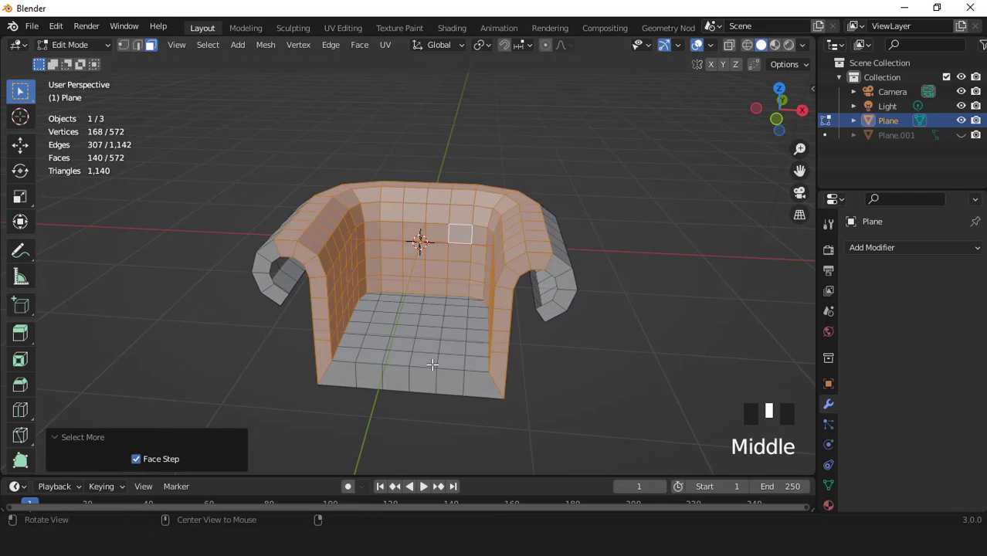
# Add the seat floor faces to the selection, from the row ahead of the back wall to the front edge
pyautogui.press('KP_7')
pyautogui.scroll(1, 433, 364)
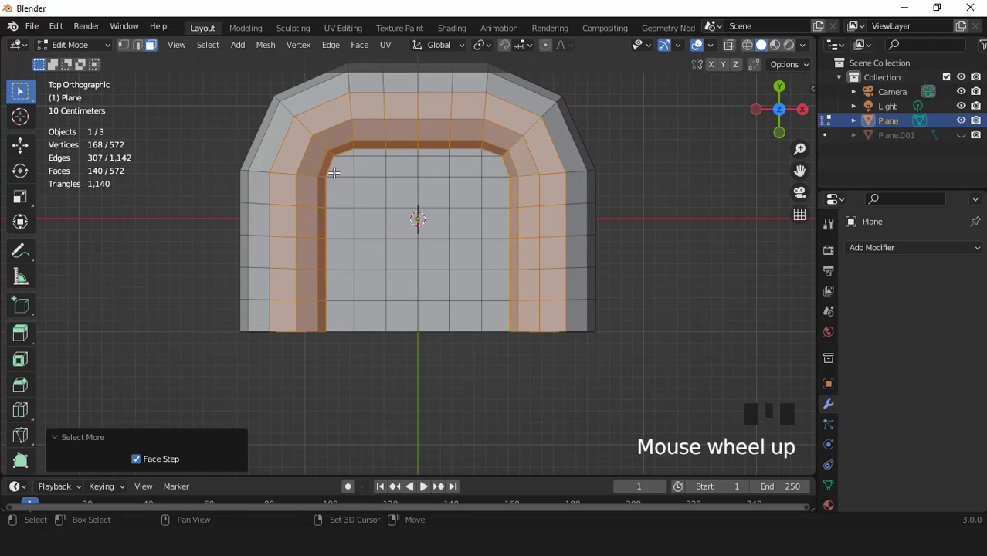
pyautogui.keyDown('shift'); pyautogui.moveTo(336, 183); pyautogui.dragTo(463, 311); pyautogui.keyUp('shift')
pyautogui.keyDown('shift'); pyautogui.moveTo(483, 322); pyautogui.dragTo(484, 325); pyautogui.keyUp('shift')
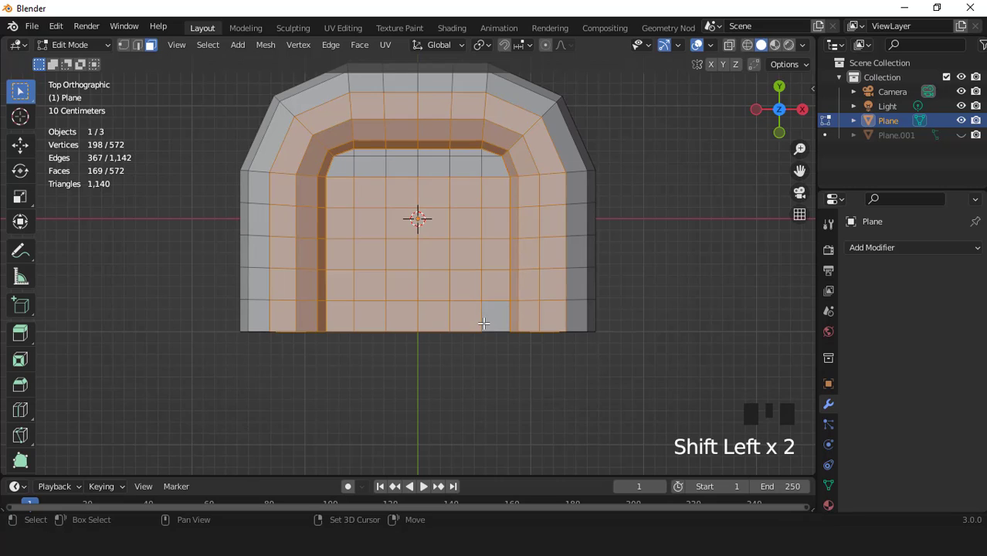
pyautogui.moveTo(484, 324); pyautogui.dragTo(467, 302, button='middle')
pyautogui.scroll(2, 507, 376)
pyautogui.keyDown('shift'); pyautogui.click(506, 377); pyautogui.keyUp('shift')
pyautogui.scroll(2, 466, 302)
# Circle-deselect the front rim faces on both arms, keeping the inner walls and floor selected
pyautogui.press('KP_1')
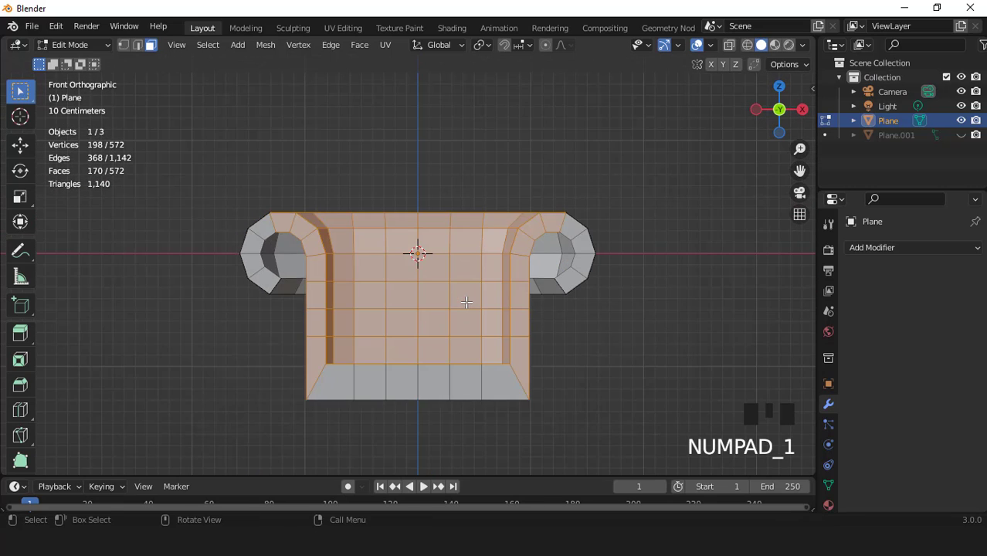
pyautogui.press('c')
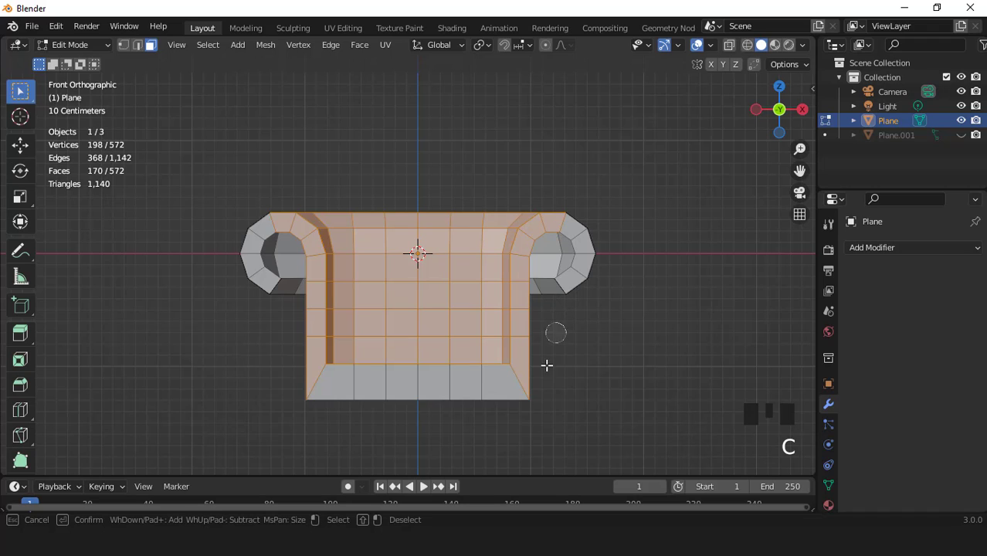
pyautogui.moveTo(530, 363); pyautogui.dragTo(542, 252, button='middle')
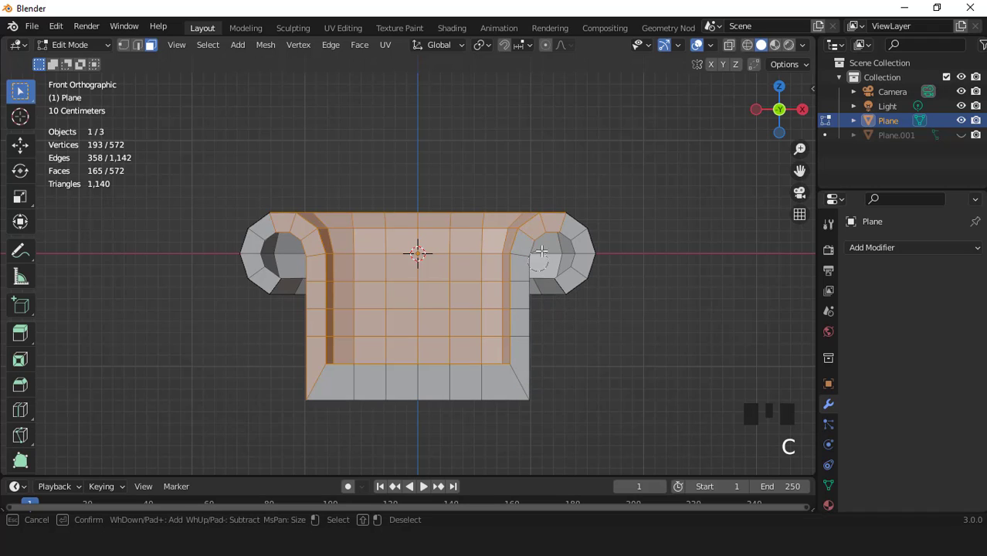
pyautogui.moveTo(301, 397); pyautogui.dragTo(301, 330, button='middle')
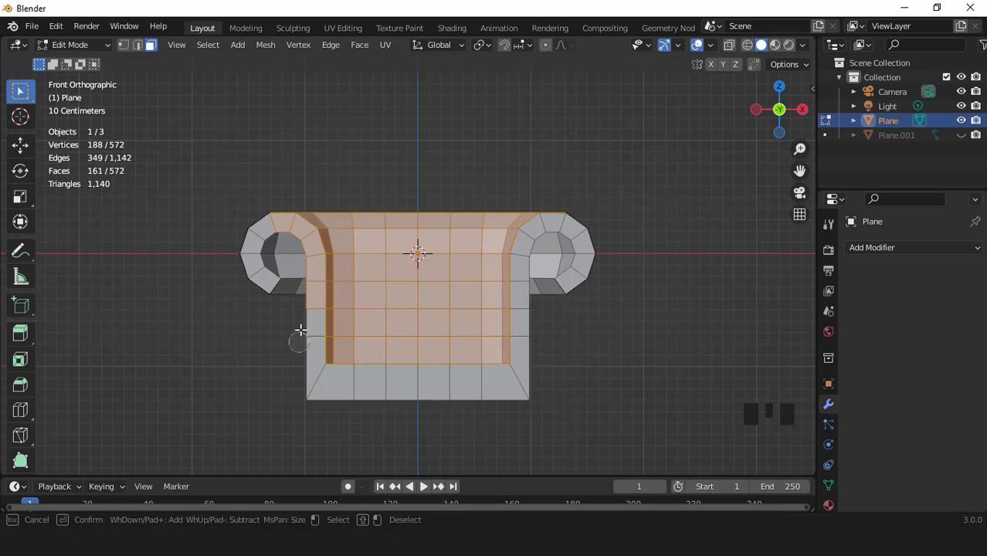
pyautogui.rightClick(362, 286)
# Switch to vertex selection and apply Checker Deselect to the inner surface so that every other vertex stays selected
pyautogui.moveTo(362, 285); pyautogui.dragTo(254, 86, button='middle')
pyautogui.scroll(2, 391, 341)
pyautogui.press('1')
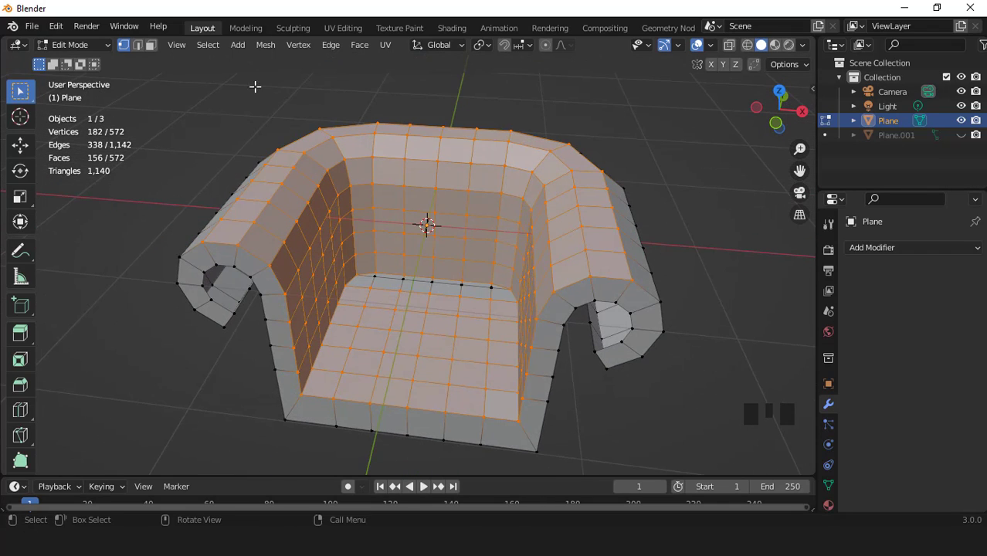
pyautogui.click(213, 48)
pyautogui.click(235, 181)
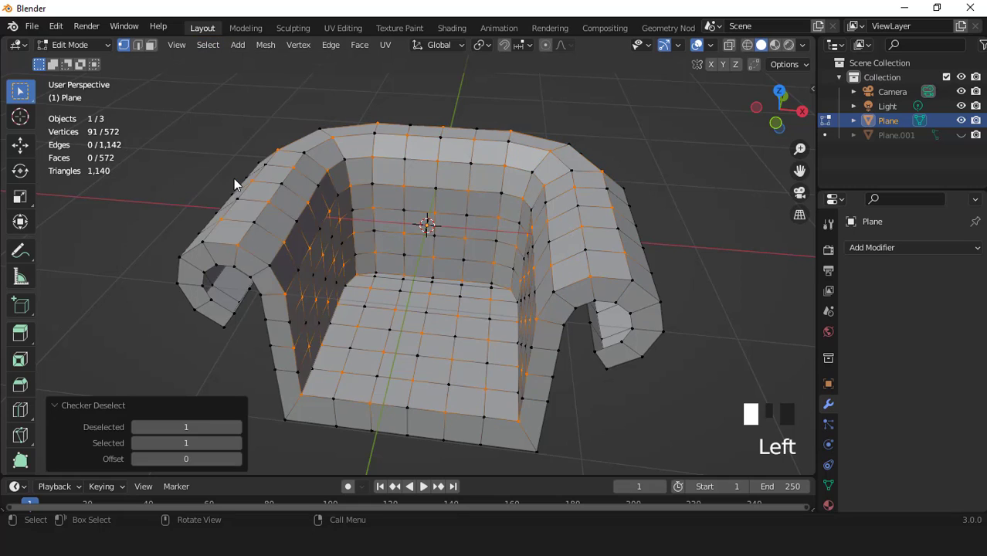
# Connect the remaining selected vertices with diagonal edges across the inner walls and floor
pyautogui.moveTo(404, 298); pyautogui.dragTo(451, 316, button='middle')
pyautogui.rightClick(392, 90)
pyautogui.click(346, 164)
# Deselect the vertices along the back corner seam, the right arm's lower edge and the seat's front edge
pyautogui.scroll(2, 451, 316)
pyautogui.scroll(1, 453, 315)
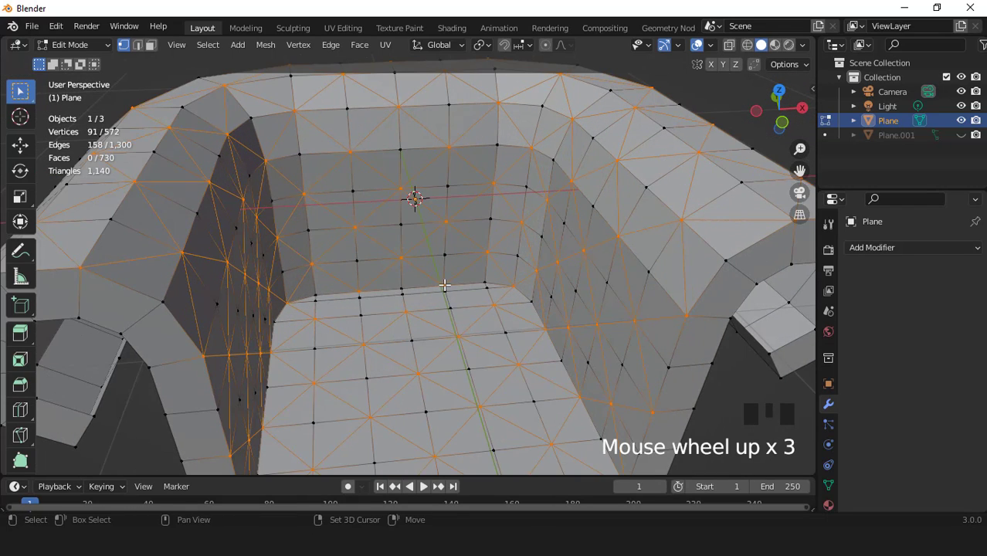
pyautogui.keyDown('shift'); pyautogui.click(511, 291); pyautogui.keyUp('shift')
pyautogui.keyDown('shift'); pyautogui.click(514, 291); pyautogui.keyUp('shift')
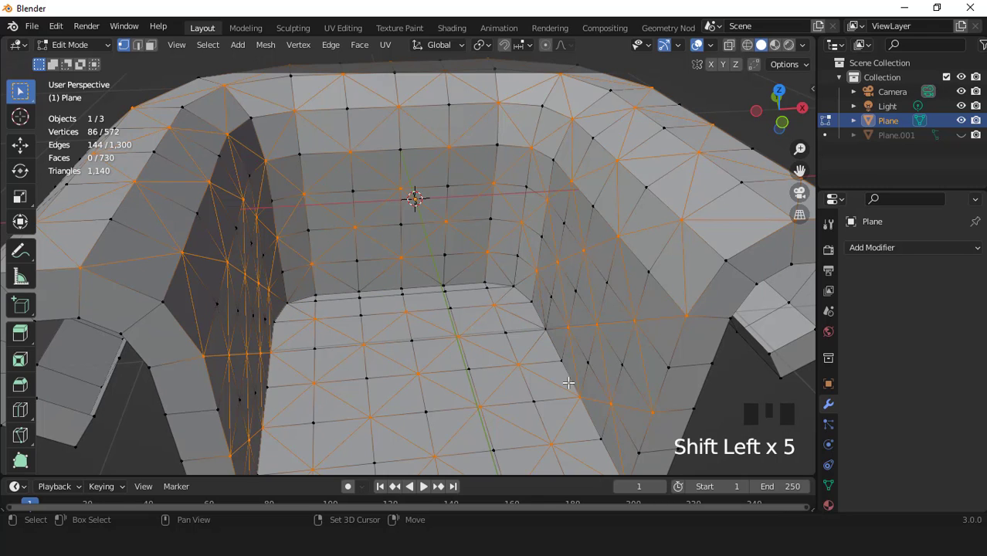
pyautogui.scroll(-2, 571, 390)
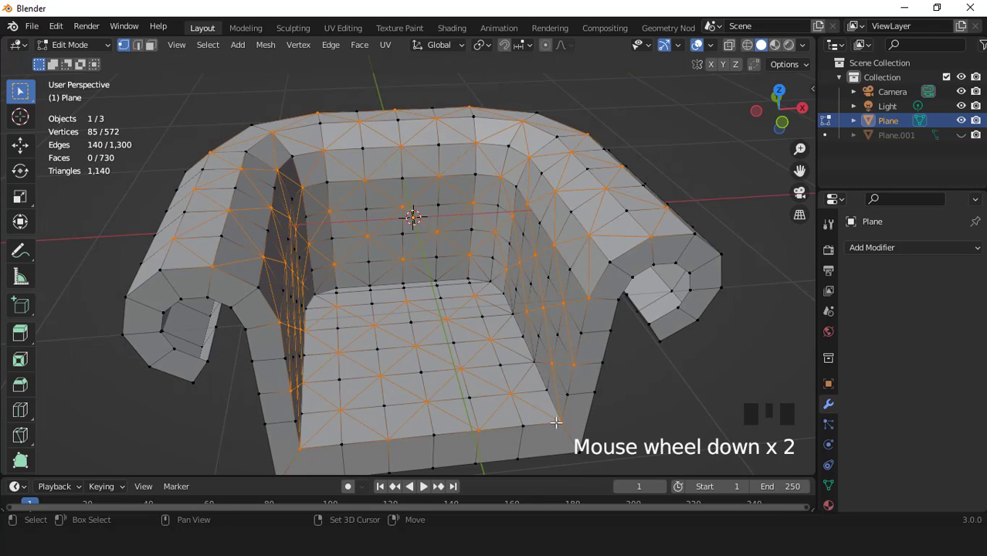
pyautogui.keyDown('shift'); pyautogui.click(560, 413); pyautogui.keyUp('shift')
pyautogui.keyDown('shift'); pyautogui.click(573, 364); pyautogui.keyUp('shift')
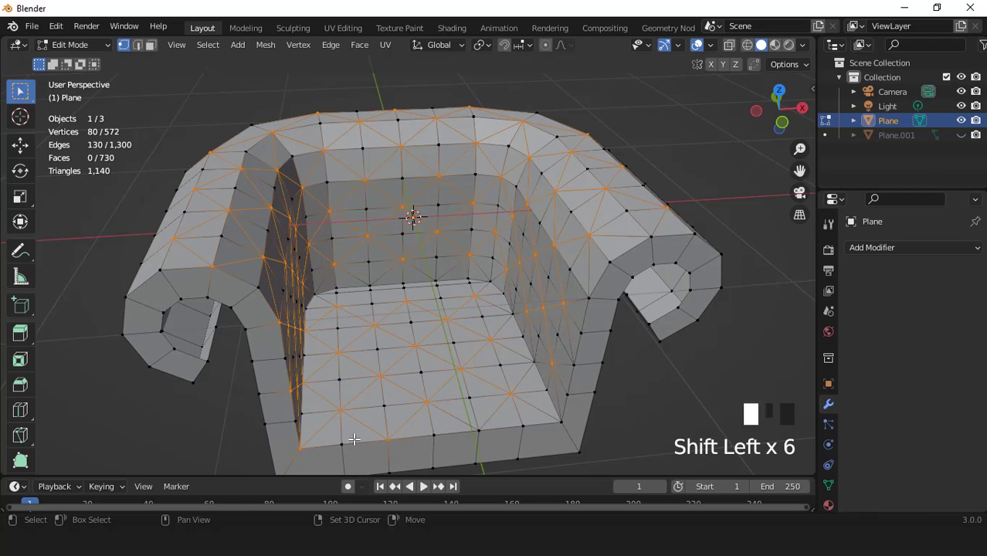
# Deselect the vertices along the left arm's front edge and its seam with the seat floor
pyautogui.keyDown('shift'); pyautogui.click(307, 441); pyautogui.keyUp('shift')
pyautogui.moveTo(307, 441); pyautogui.dragTo(359, 332, button='middle')
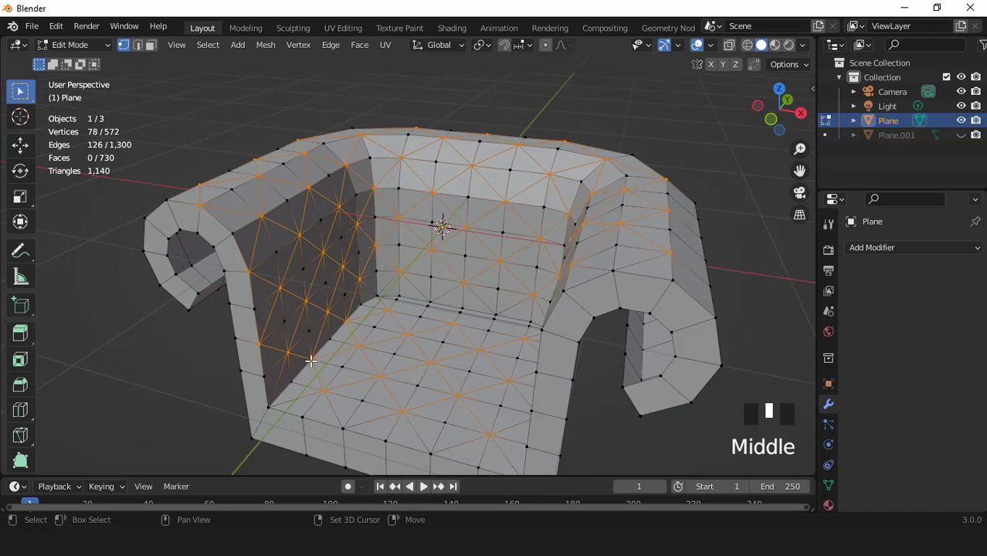
pyautogui.keyDown('shift'); pyautogui.click(364, 325); pyautogui.keyUp('shift')
pyautogui.keyDown('shift'); pyautogui.click(345, 318); pyautogui.keyUp('shift')
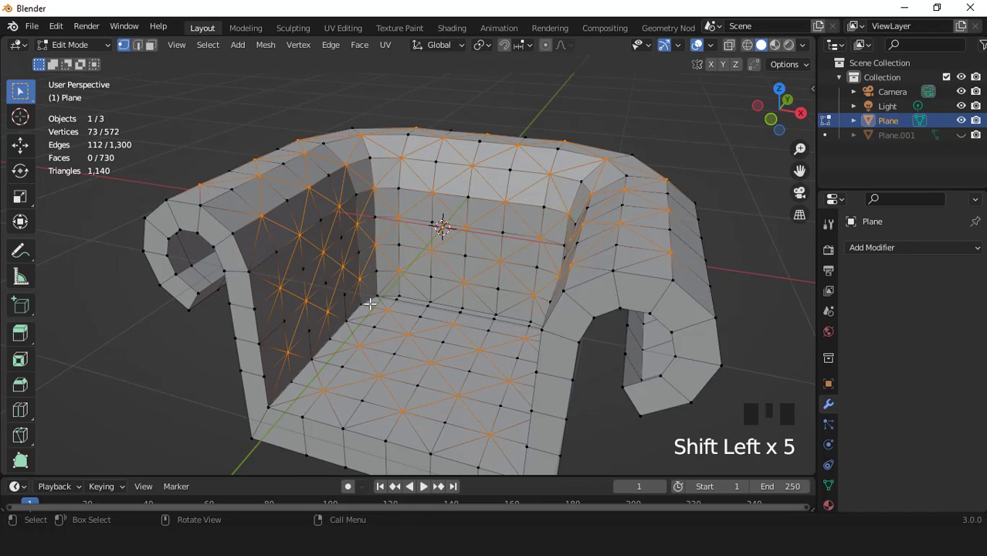
# Bevel the selected vertices with a width of about 0.06 m to form small octagonal button faces
pyautogui.press('KP_1')
pyautogui.scroll(-1, 441, 291)
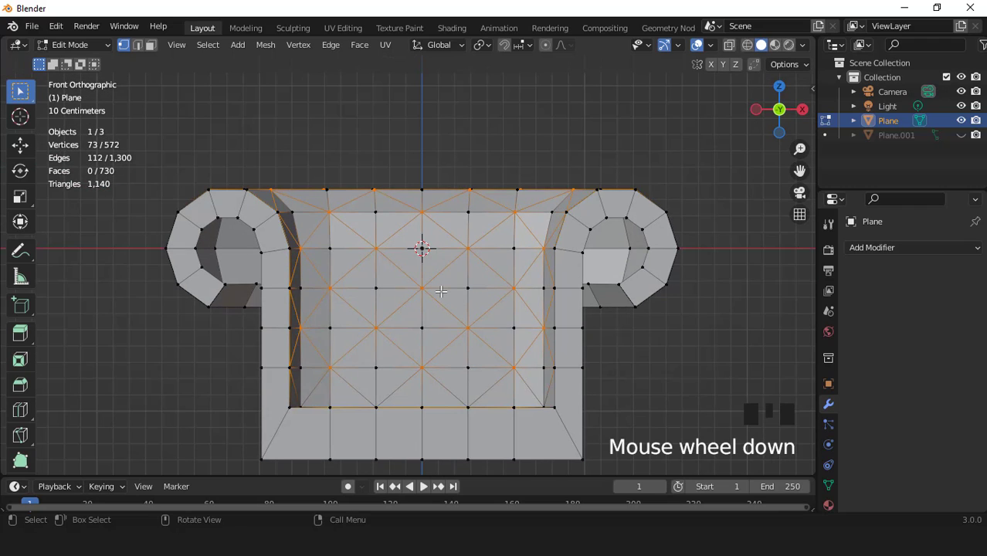
pyautogui.press('KP_1')
pyautogui.scroll(2, 441, 291)
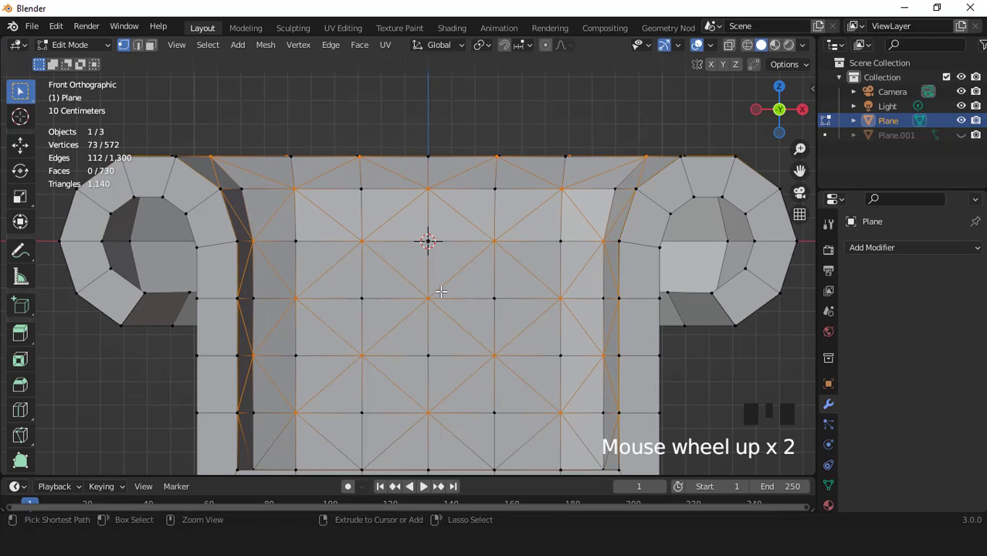
pyautogui.hotkey('ctrl', 'shift', 'b')
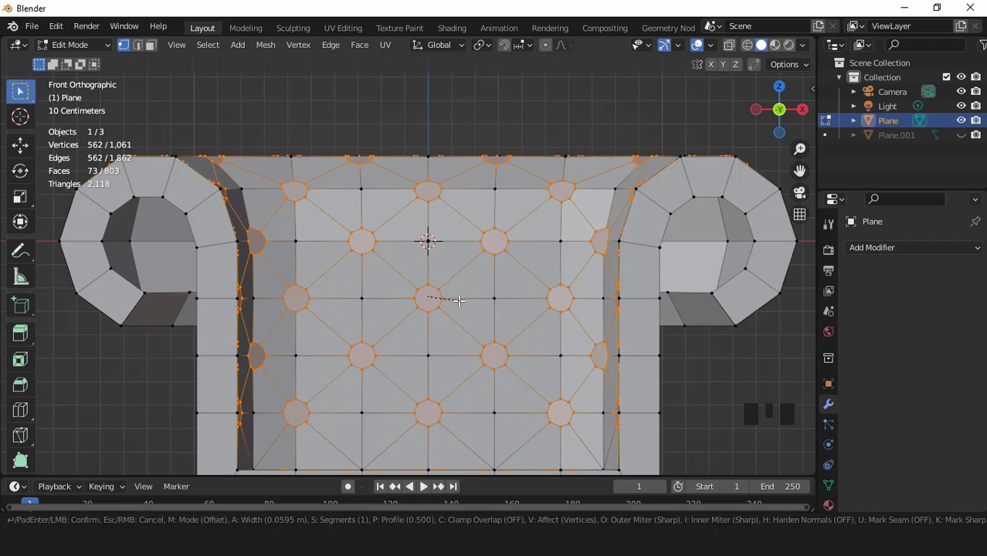
pyautogui.click(458, 299)
# Inset the selected octagonal button faces by about 0.027 m
pyautogui.press('3')
pyautogui.press('i')
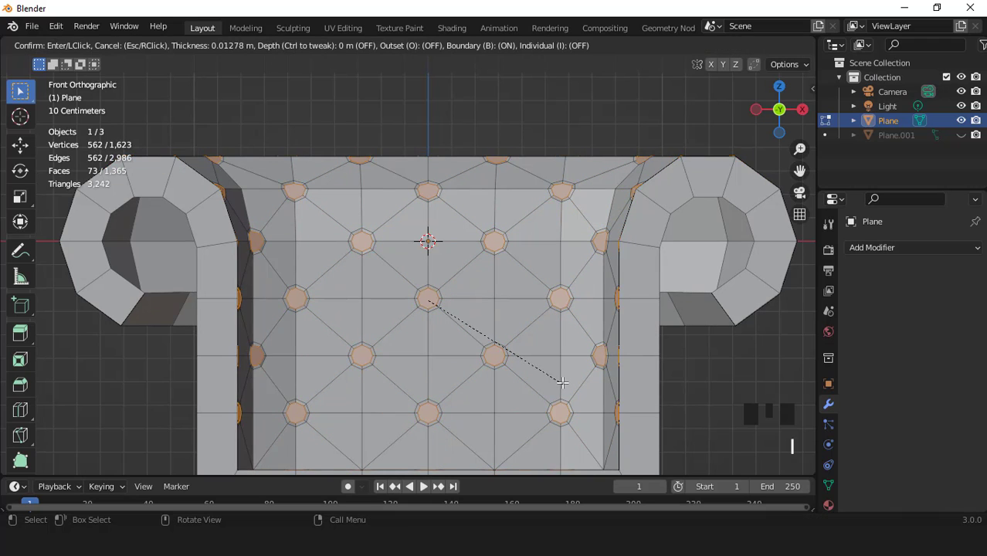
pyautogui.click(561, 381)
# Add a Subdivision Surface modifier with viewport level 3 to the chair in Object Mode and apply it
pyautogui.scroll(-4, 502, 320)
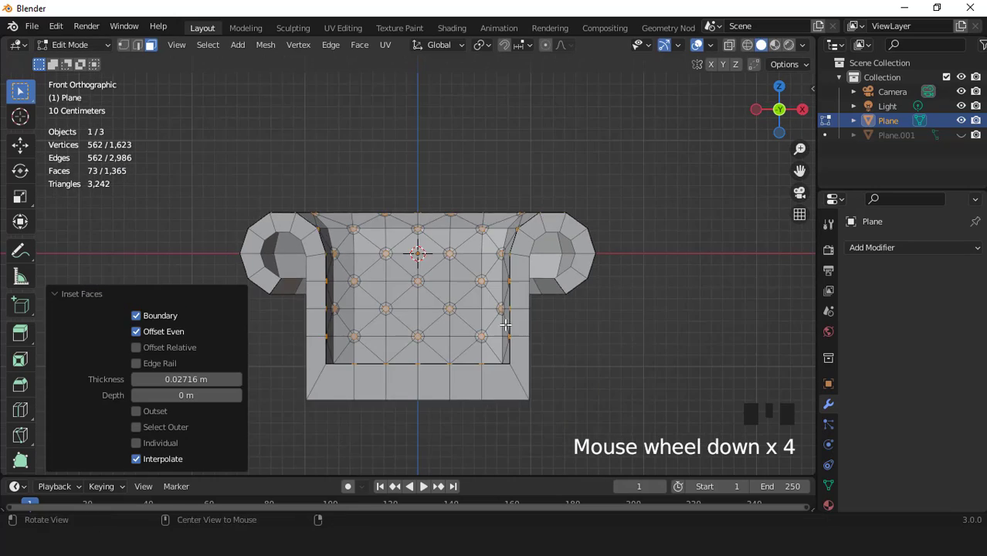
pyautogui.moveTo(502, 319); pyautogui.dragTo(490, 304, button='middle')
pyautogui.press('Tab')
pyautogui.scroll(-2, 491, 304)
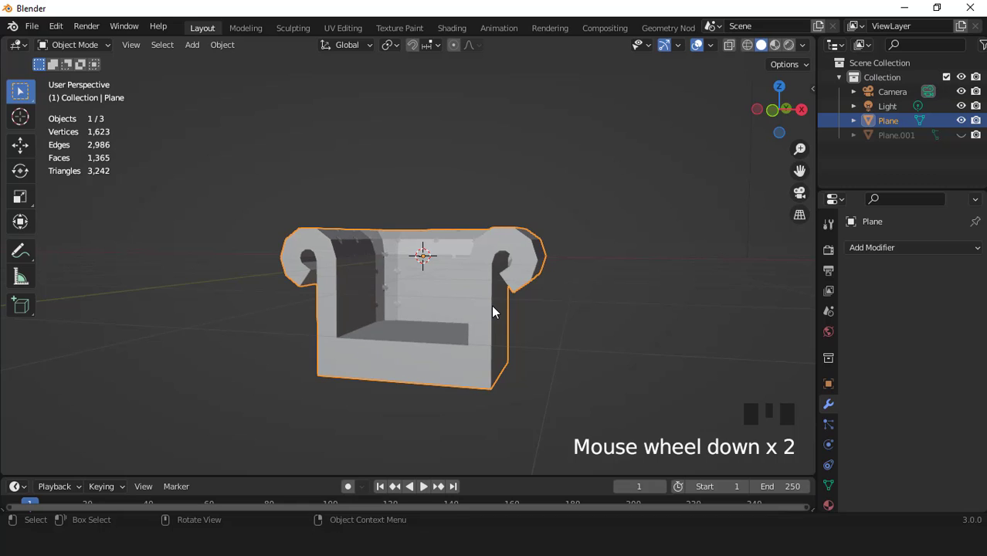
pyautogui.hotkey('ctrl', '3')
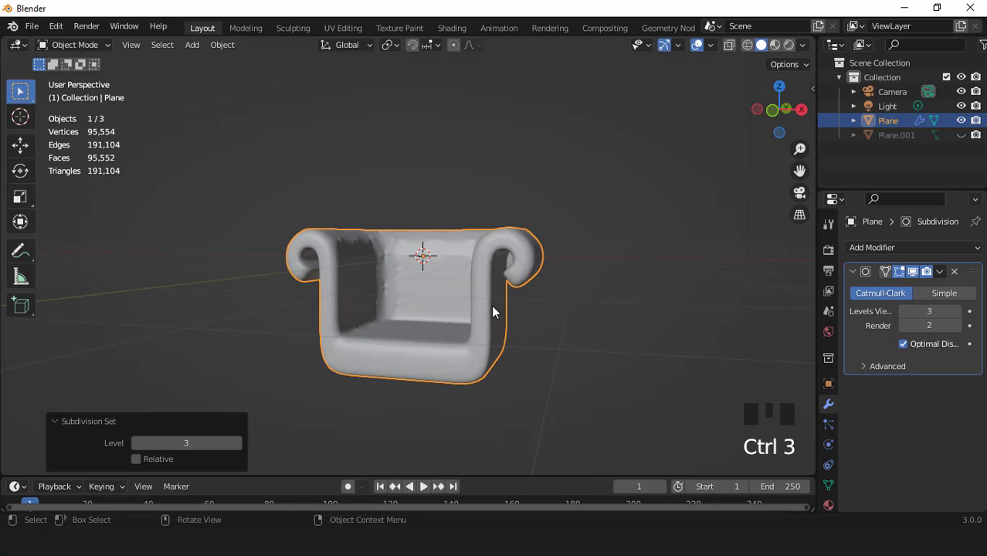
pyautogui.moveTo(491, 312)
pyautogui.mouseDown(button='middle')
pyautogui.moveTo(515, 363)
pyautogui.moveTo(472, 331)
pyautogui.moveTo(490, 318)
pyautogui.mouseUp(button='middle')
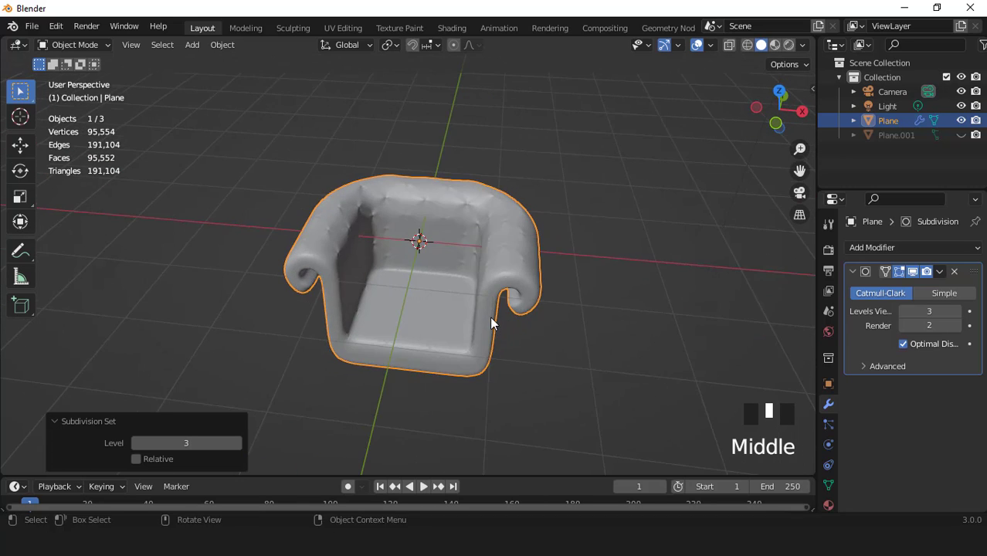
pyautogui.scroll(1, 489, 318)
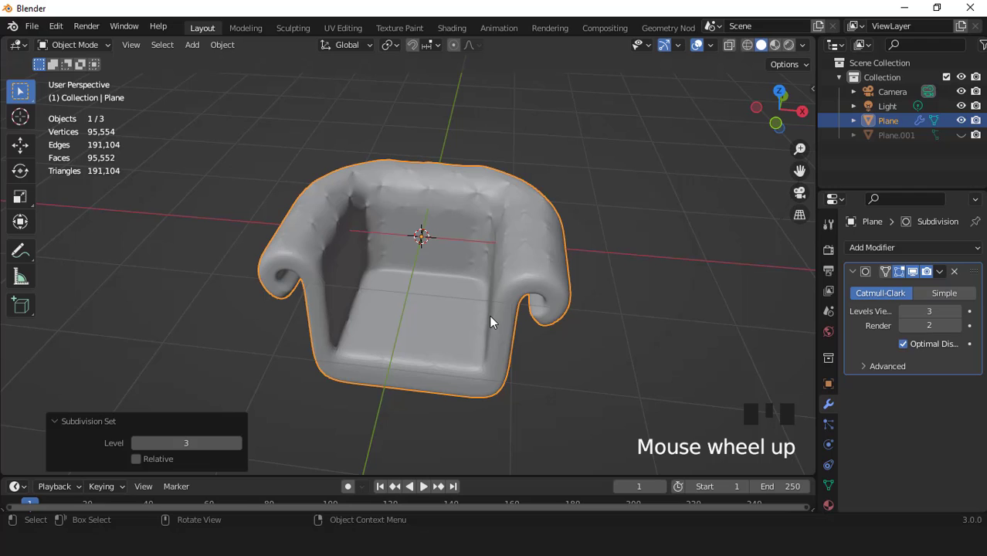
pyautogui.click(939, 271)
pyautogui.click(876, 288)
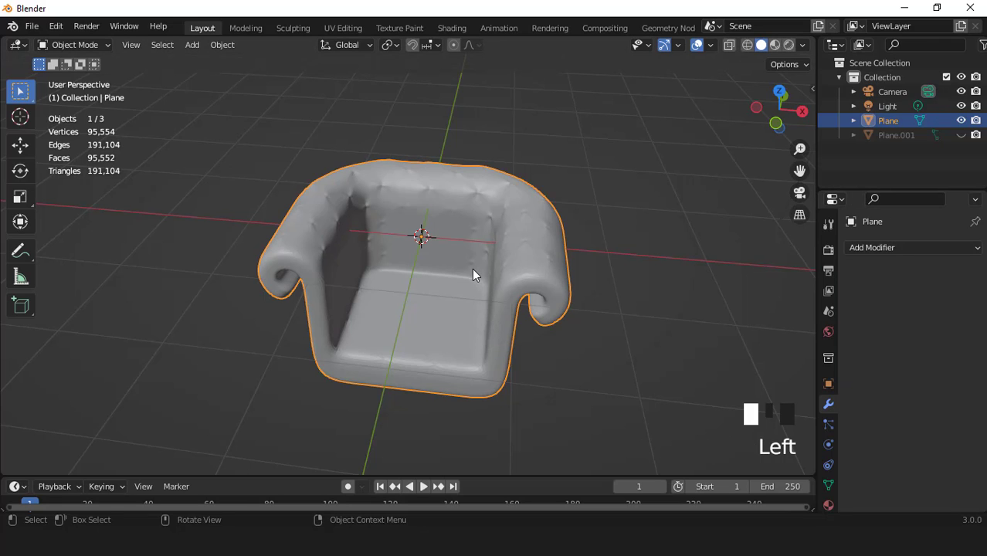
# Examine the selected button faces on the chair's subdivided mesh in Edit Mode
pyautogui.scroll(2, 456, 268)
pyautogui.press('Tab')
pyautogui.moveTo(473, 289); pyautogui.dragTo(479, 274, button='middle')
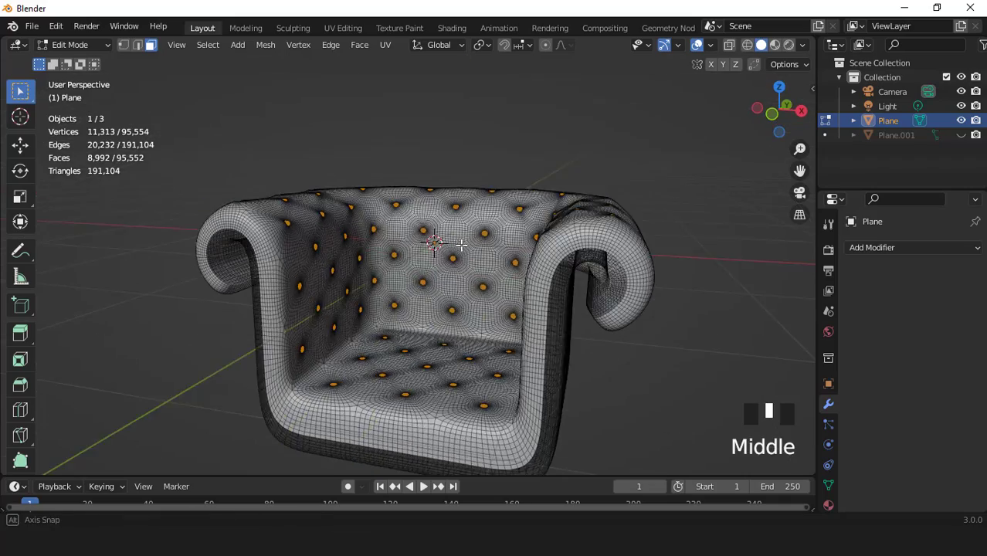
pyautogui.scroll(4, 478, 270)
pyautogui.scroll(-2, 484, 260)
pyautogui.scroll(-6, 484, 260)
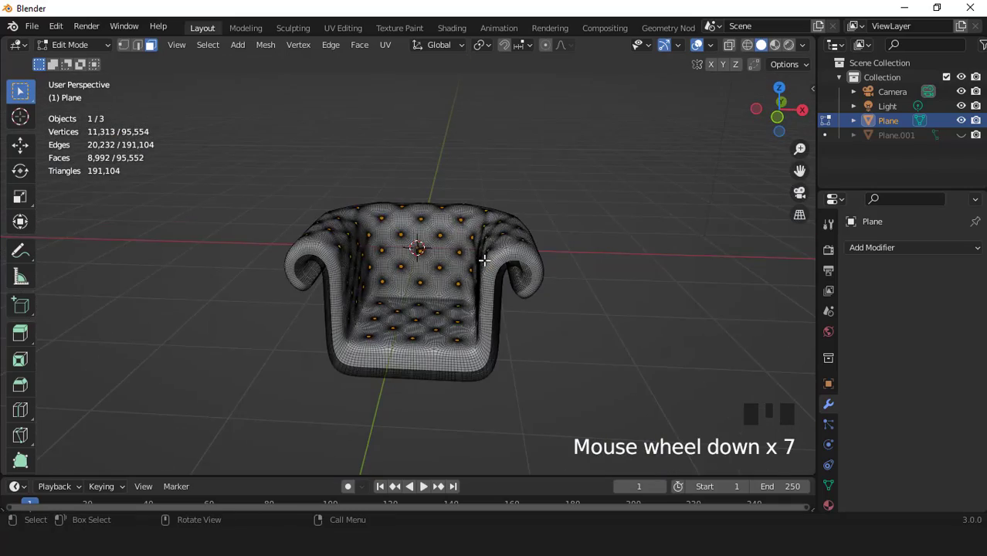
pyautogui.scroll(3, 484, 260)
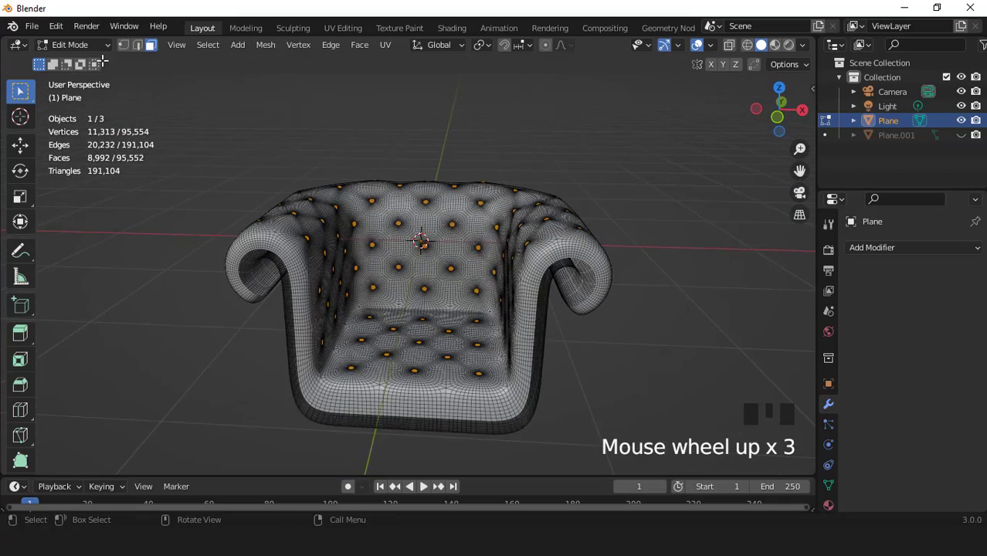
# Switch the chair to Sculpt Mode and activate the Cloth Filter tool
pyautogui.click(69, 44)
pyautogui.click(68, 93)
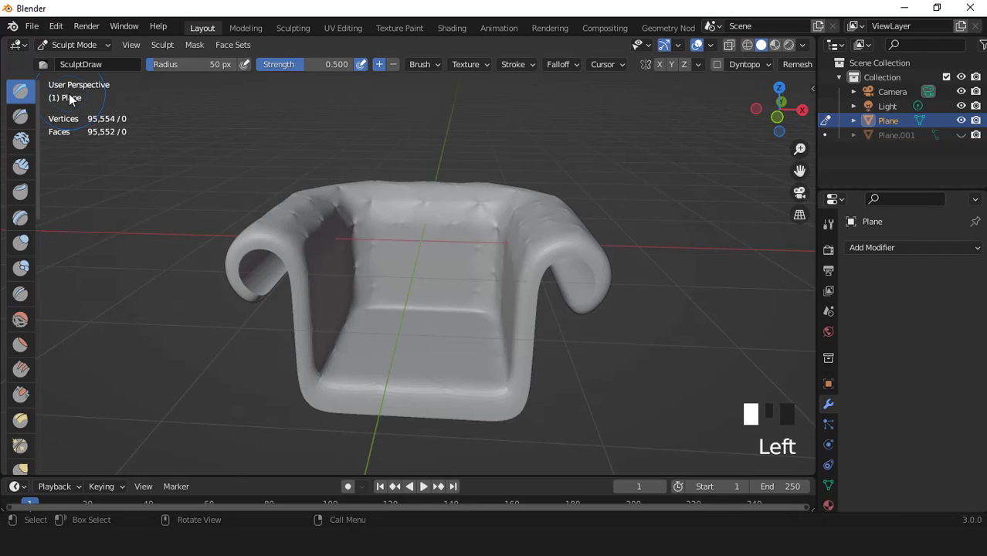
pyautogui.scroll(-20, 25, 384)
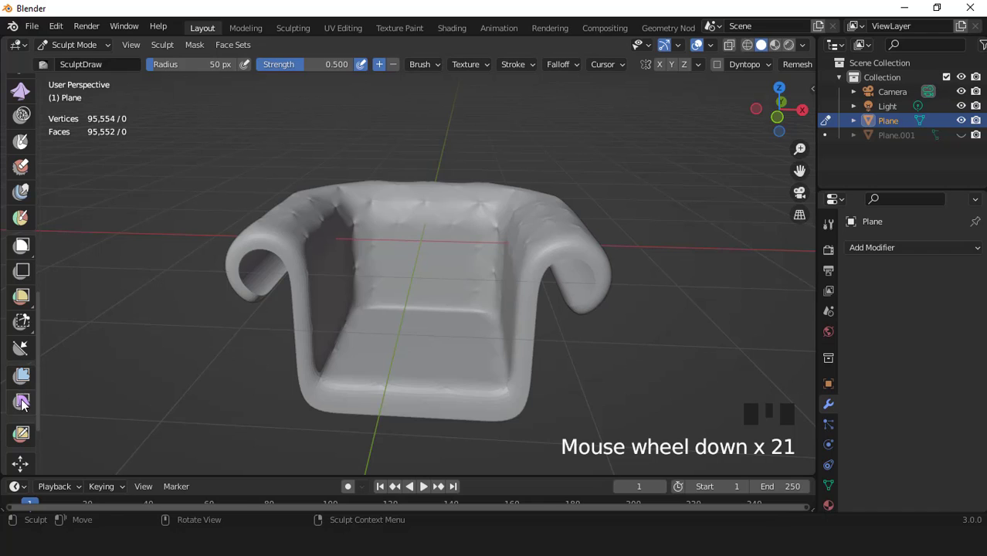
pyautogui.click(22, 401)
# Set the Cloth Filter type to Inflate and enable Use Face Sets
pyautogui.press('n')
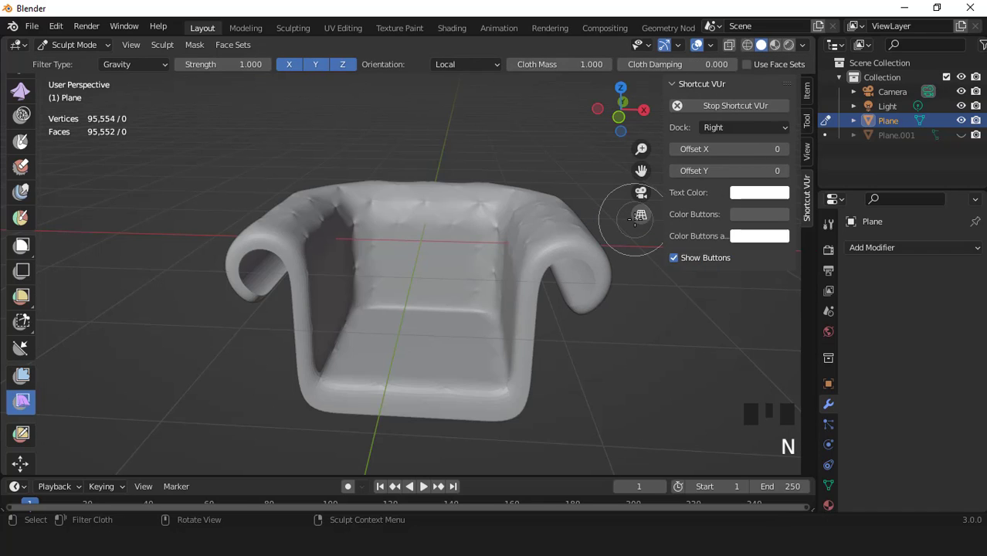
pyautogui.click(806, 123)
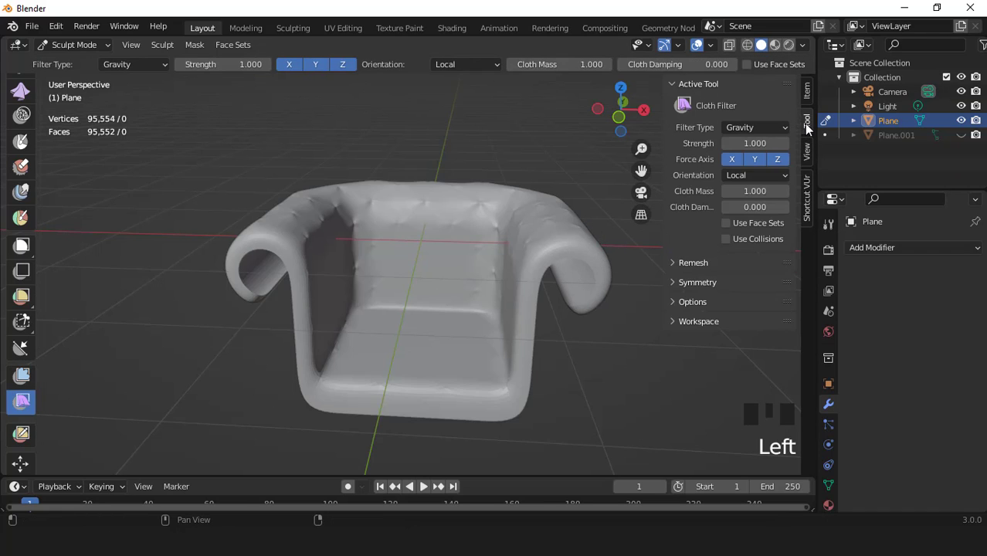
pyautogui.moveTo(748, 132); pyautogui.dragTo(744, 159)
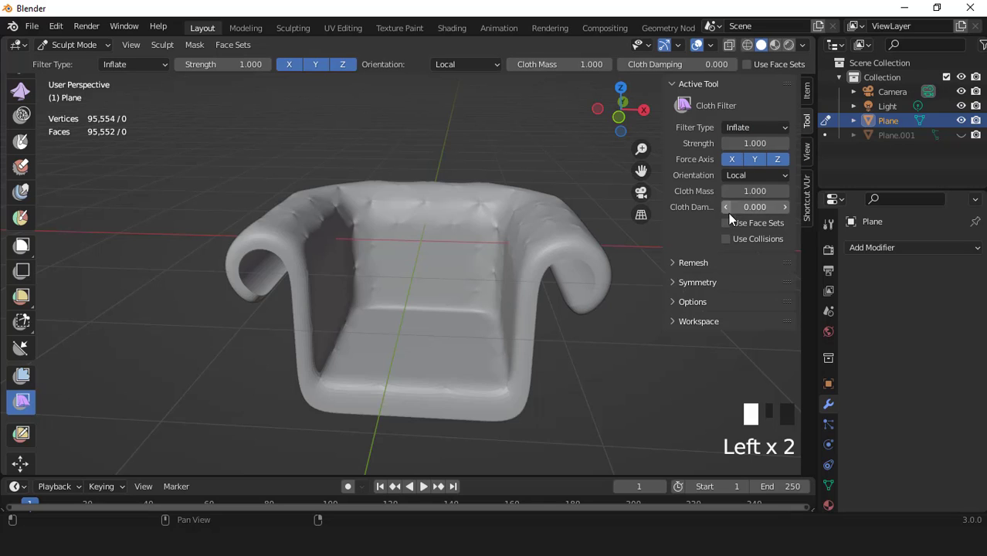
pyautogui.click(726, 222)
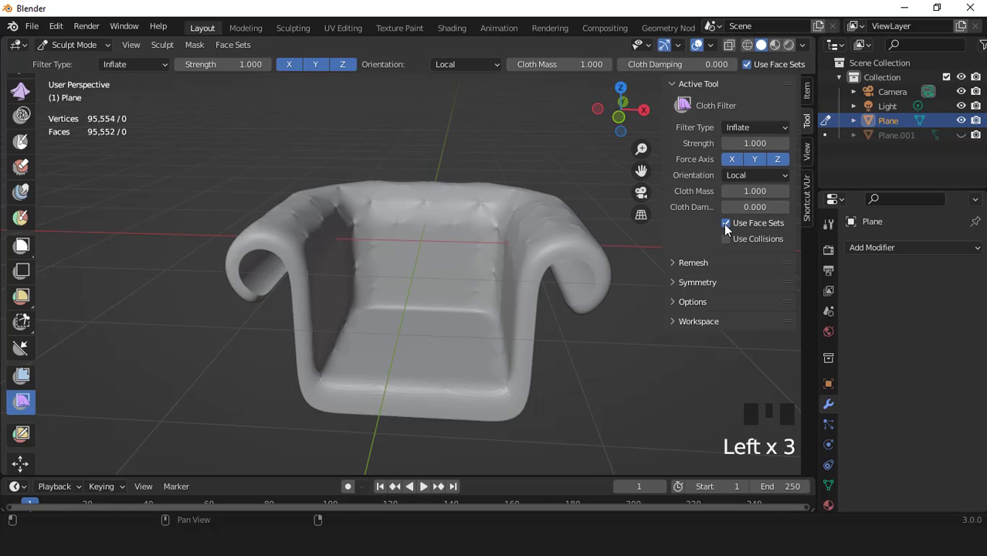
# Create a face set from the Edit Mode selection of button faces and grow it twice
pyautogui.click(232, 45)
pyautogui.click(245, 90)
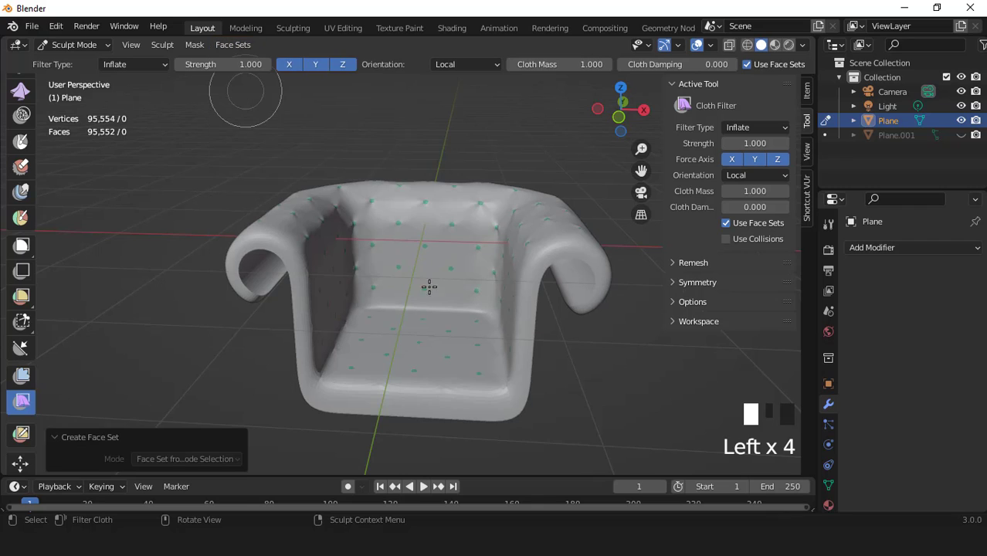
pyautogui.scroll(2, 447, 306)
pyautogui.press('KP_1')
pyautogui.scroll(2, 445, 306)
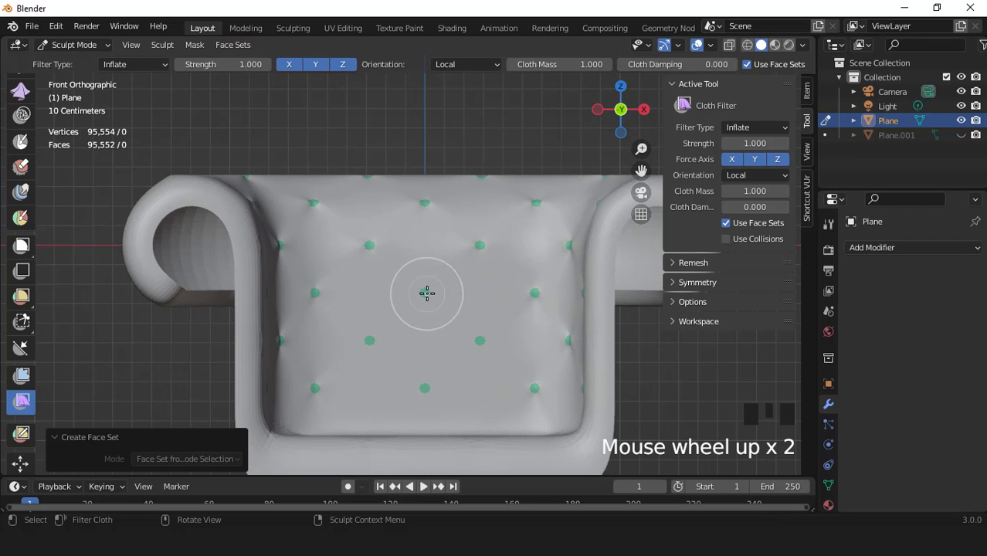
pyautogui.hotkey('ctrl', 'w')
pyautogui.hotkey('ctrl', 'w')
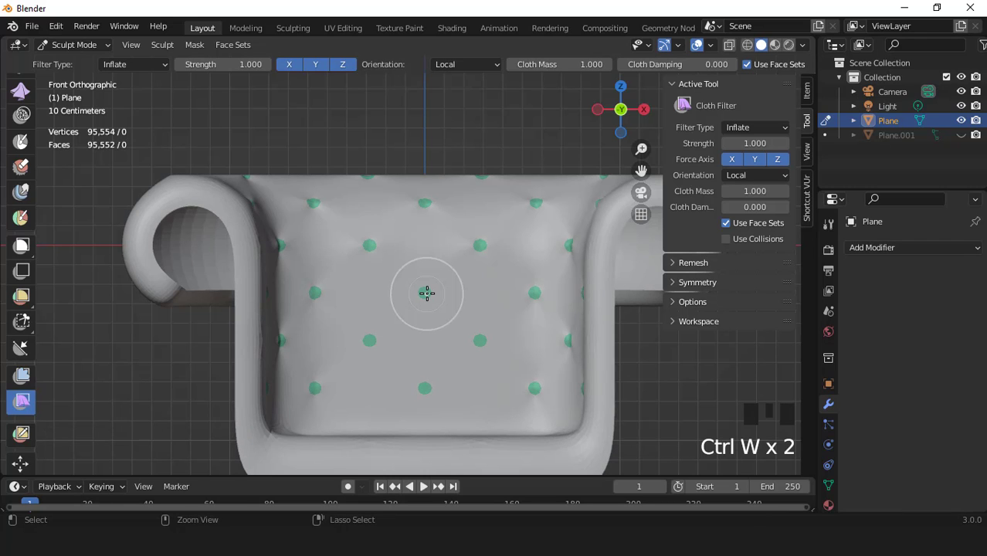
# Apply the Inflate cloth filter inward on the button face set to sink the buttons and crease the surrounding upholstery
pyautogui.moveTo(434, 273)
pyautogui.mouseDown(button='middle')
pyautogui.moveTo(412, 295)
pyautogui.moveTo(421, 283)
pyautogui.mouseUp(button='middle')
pyautogui.scroll(2, 421, 283)
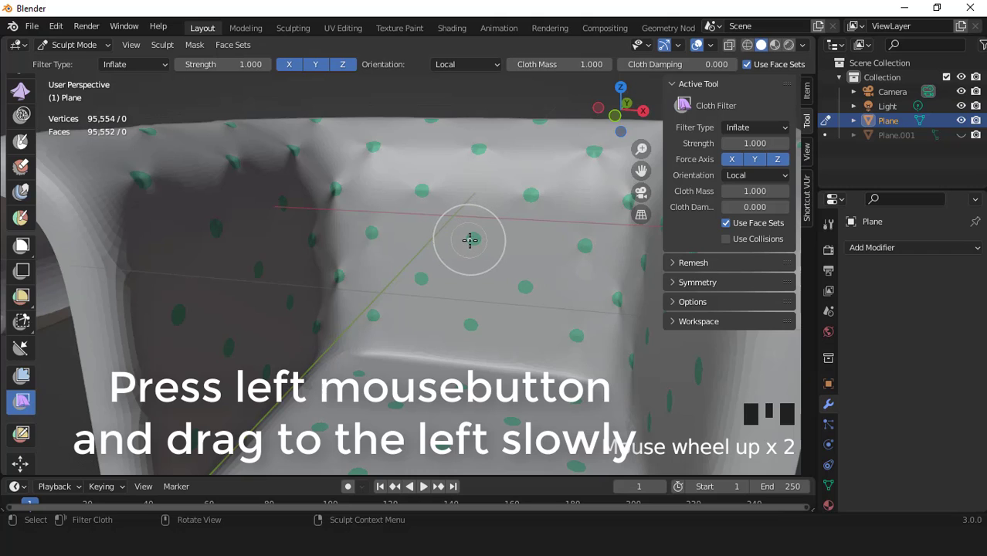
pyautogui.moveTo(474, 239); pyautogui.dragTo(423, 287)
pyautogui.scroll(-3, 433, 301)
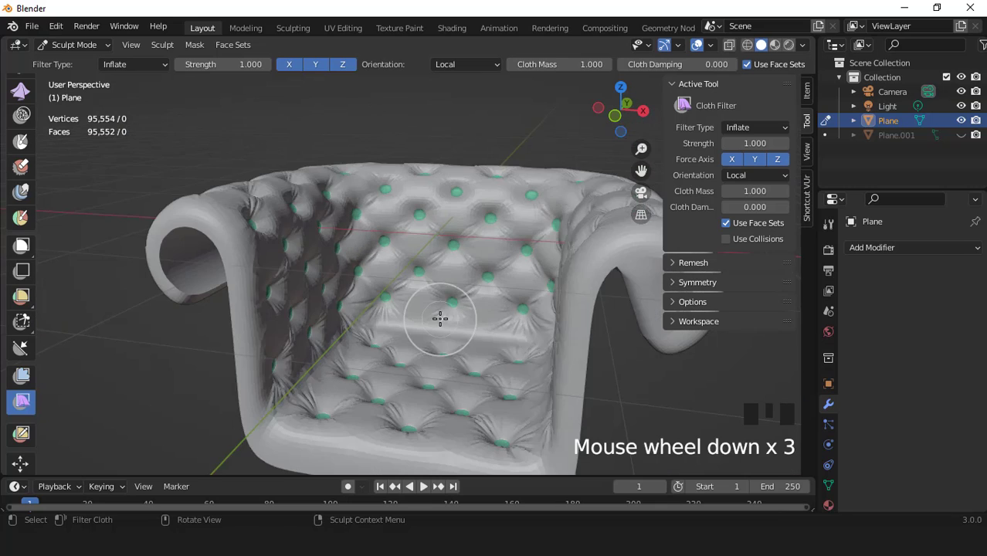
pyautogui.moveTo(436, 339); pyautogui.dragTo(460, 309, button='middle')
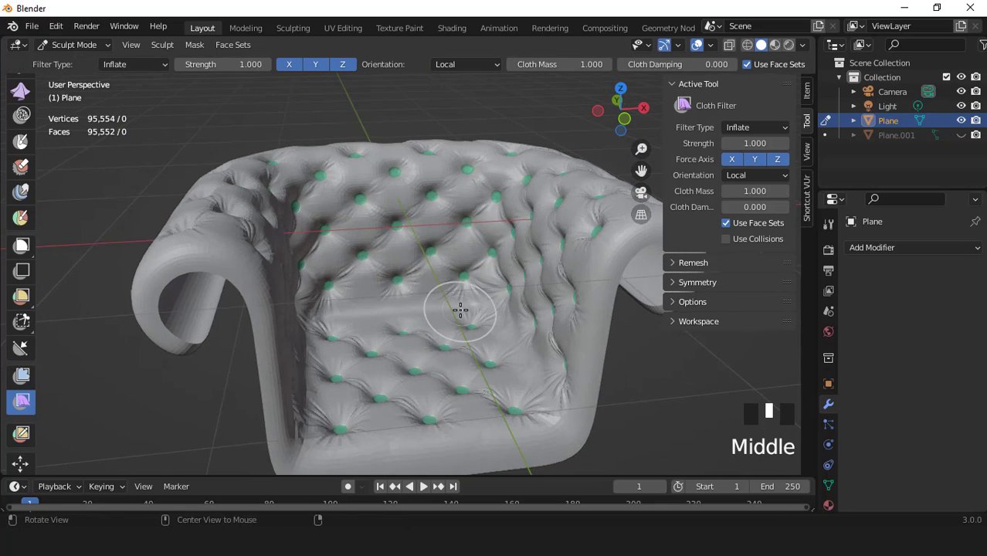
# Shrink the button face set six times so it covers only the button centres
pyautogui.press('KP_1')
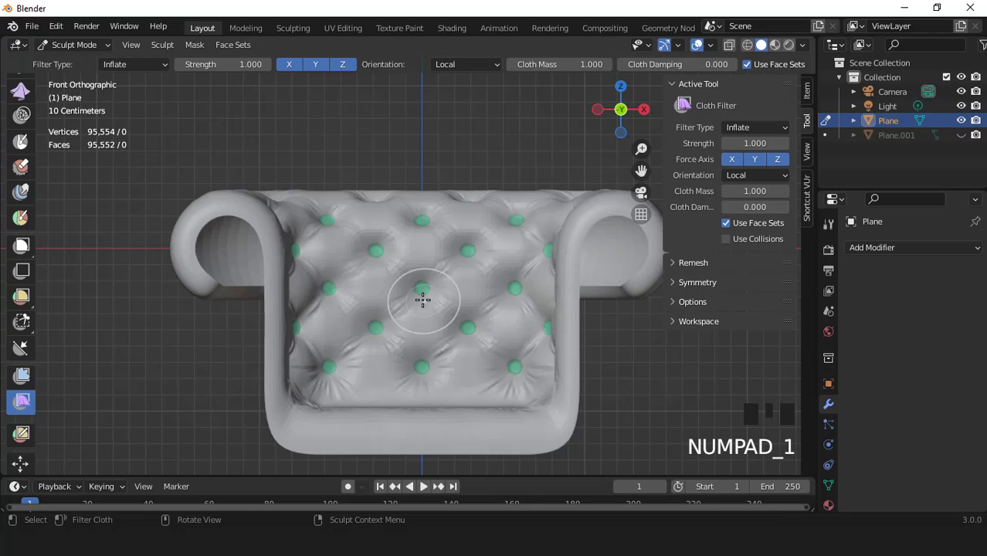
pyautogui.scroll(3, 423, 302)
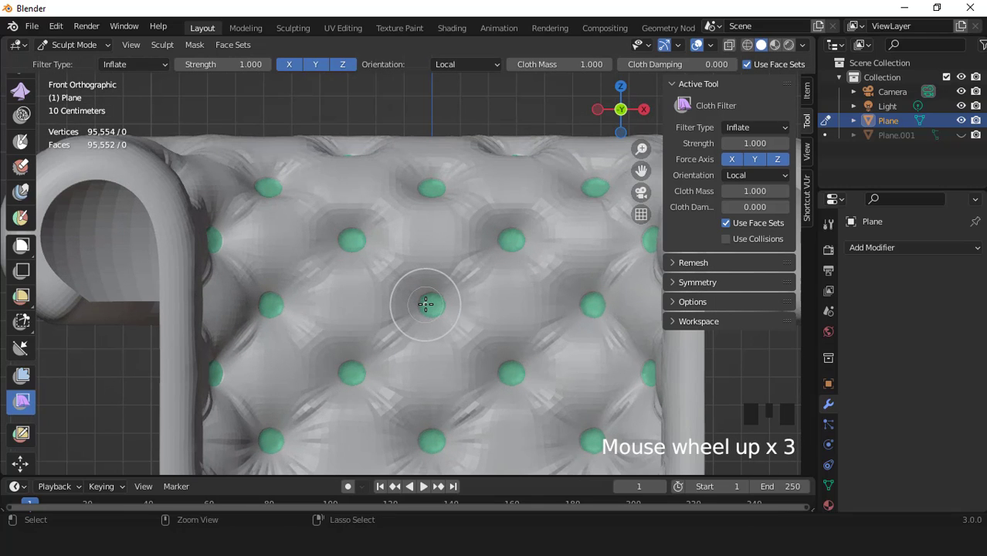
pyautogui.hotkey('ctrl', 'alt', 'w')
pyautogui.hotkey('ctrl', 'alt', 'w')
pyautogui.hotkey('ctrl', 'alt', 'w')
pyautogui.hotkey('ctrl', 'alt', 'w')
pyautogui.hotkey('ctrl', 'alt', 'w')
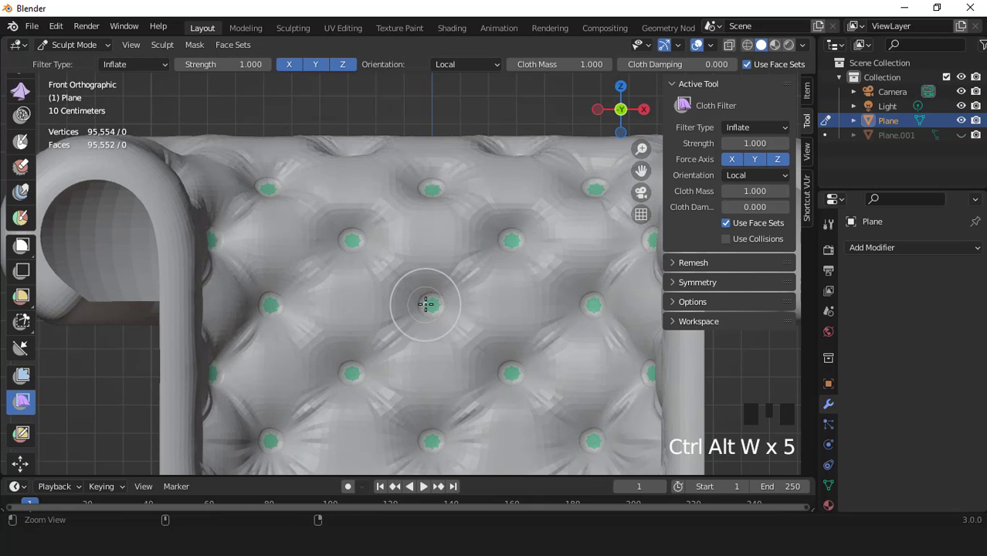
pyautogui.hotkey('ctrl', 'alt', 'w')
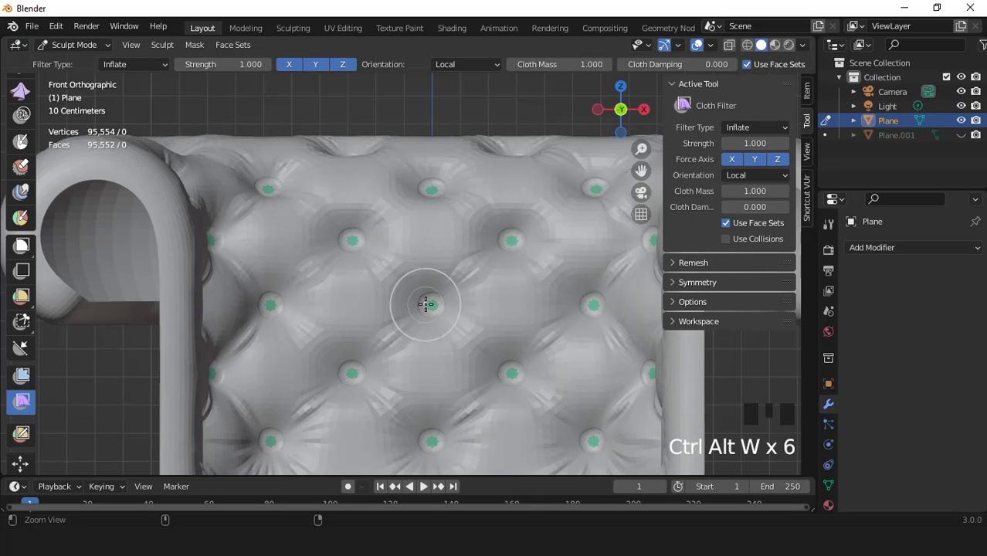
# Set the Cloth Filter strength to 0.5 and inflate the button face set slightly outward
pyautogui.click(754, 143)
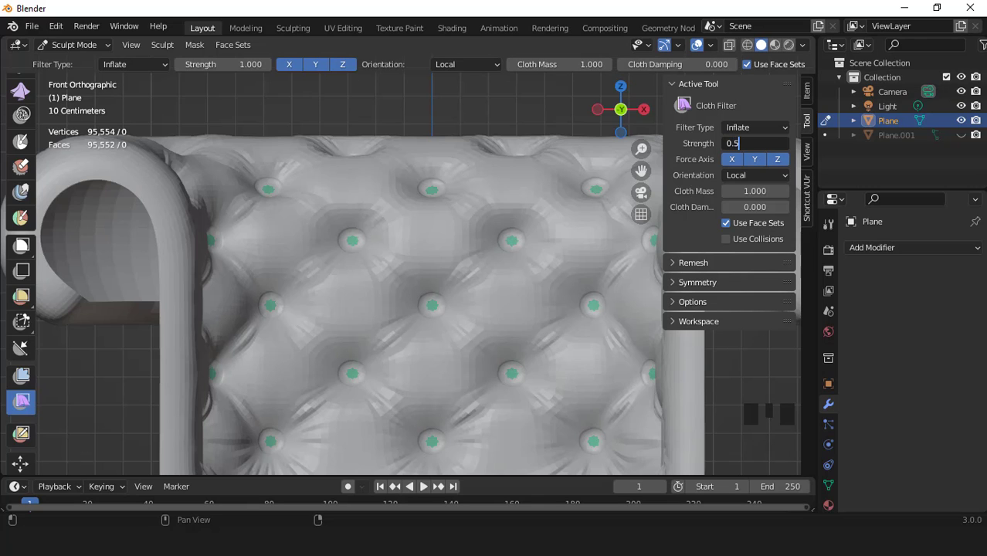
pyautogui.press('Return')
pyautogui.moveTo(480, 271)
pyautogui.mouseDown(button='middle')
pyautogui.moveTo(463, 293)
pyautogui.moveTo(463, 279)
pyautogui.mouseUp(button='middle')
pyautogui.scroll(2, 422, 221)
pyautogui.scroll(3, 422, 222)
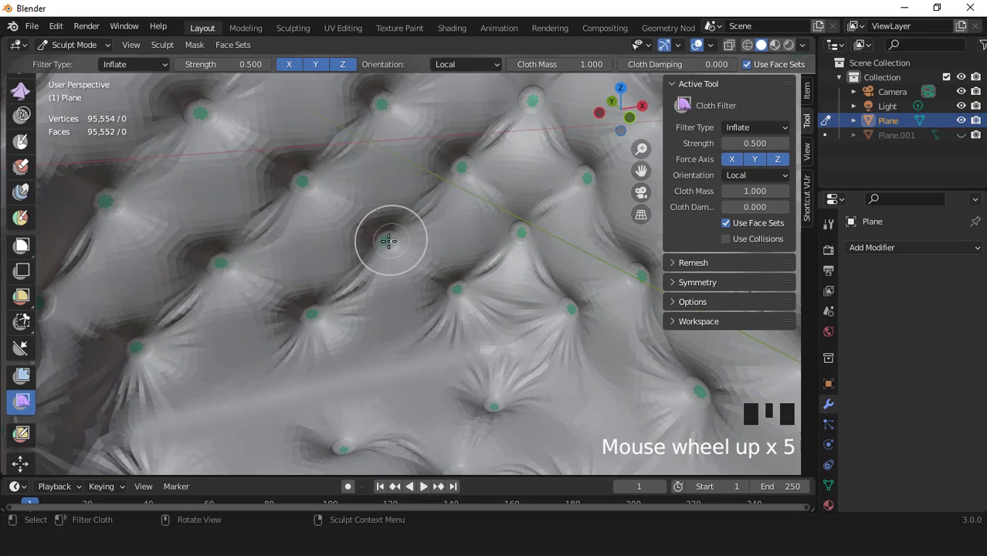
pyautogui.moveTo(385, 234); pyautogui.dragTo(413, 256)
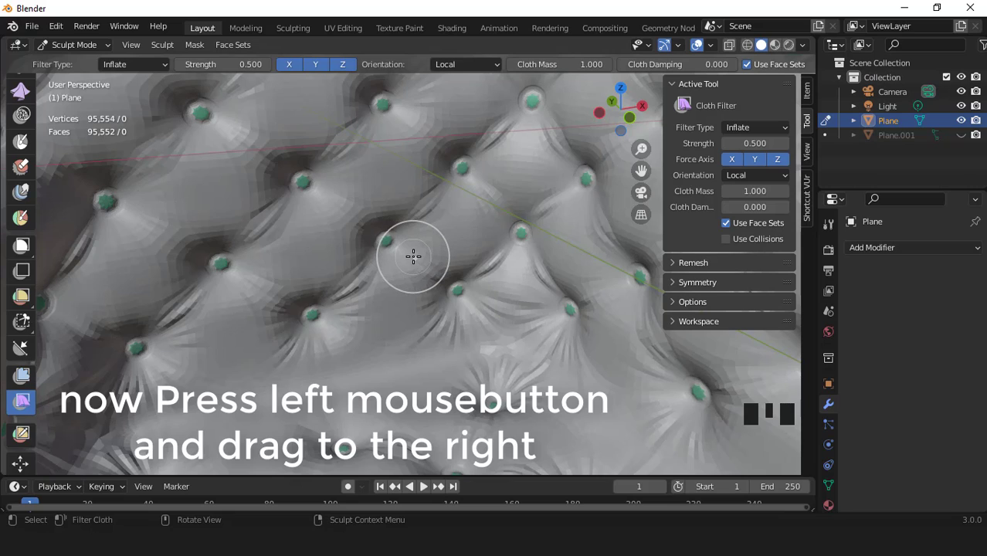
# Check the button faces in Edit Mode and return the tufted chair to Object Mode
pyautogui.scroll(-9, 480, 281)
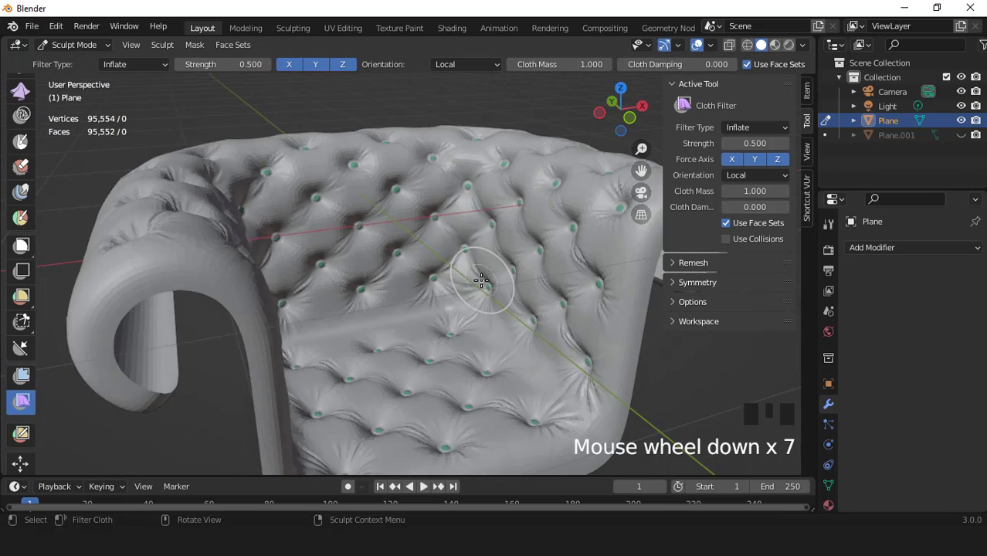
pyautogui.press('Tab')
pyautogui.moveTo(480, 280); pyautogui.dragTo(428, 264, button='middle')
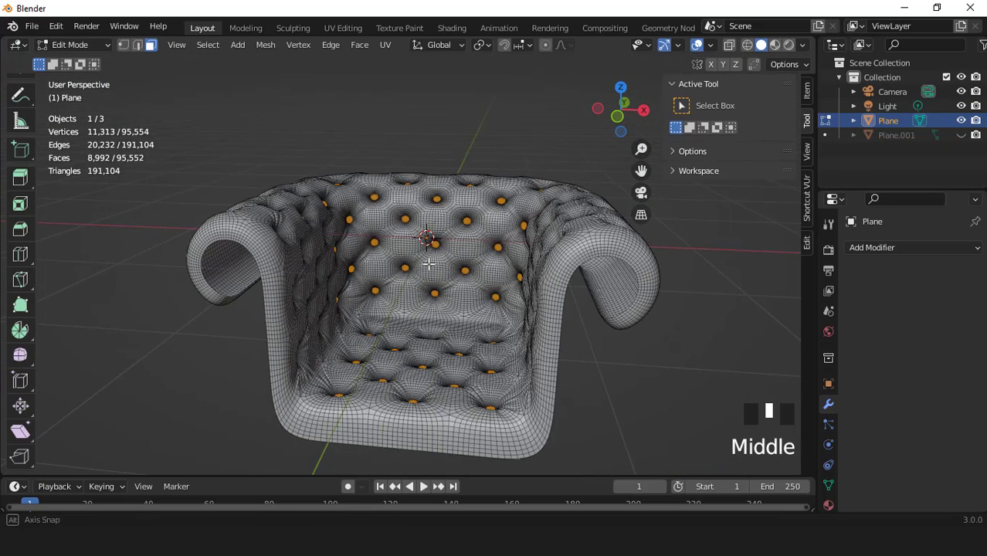
pyautogui.press('Tab')
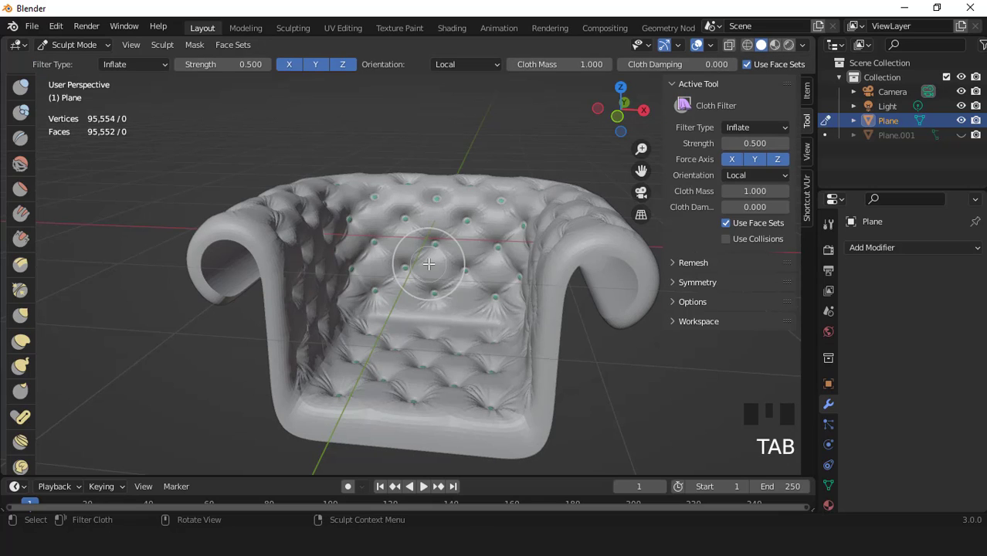
pyautogui.hotkey('ctrl', 'Tab')
pyautogui.press('o')
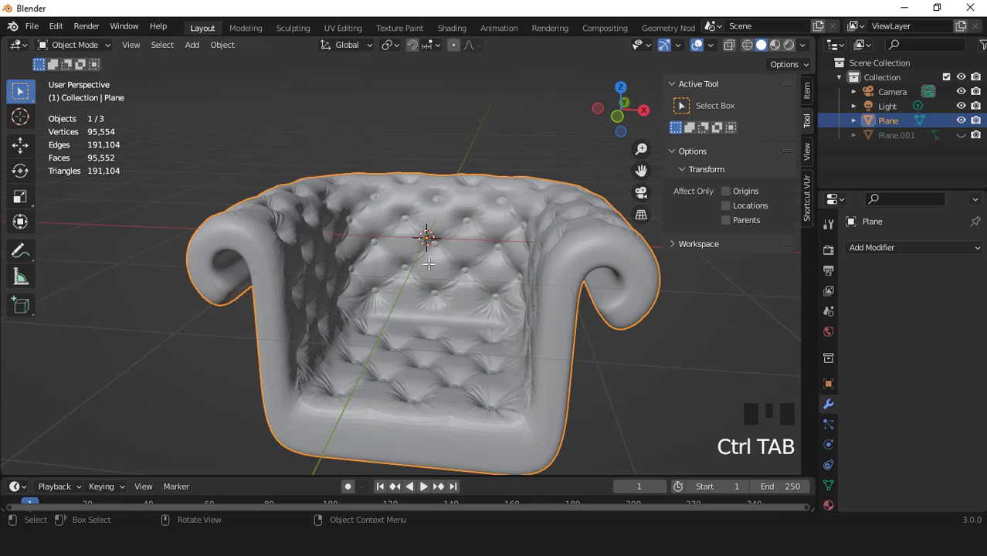
# Shade the tufted chair smooth and hide the sidebar
pyautogui.rightClick(429, 213)
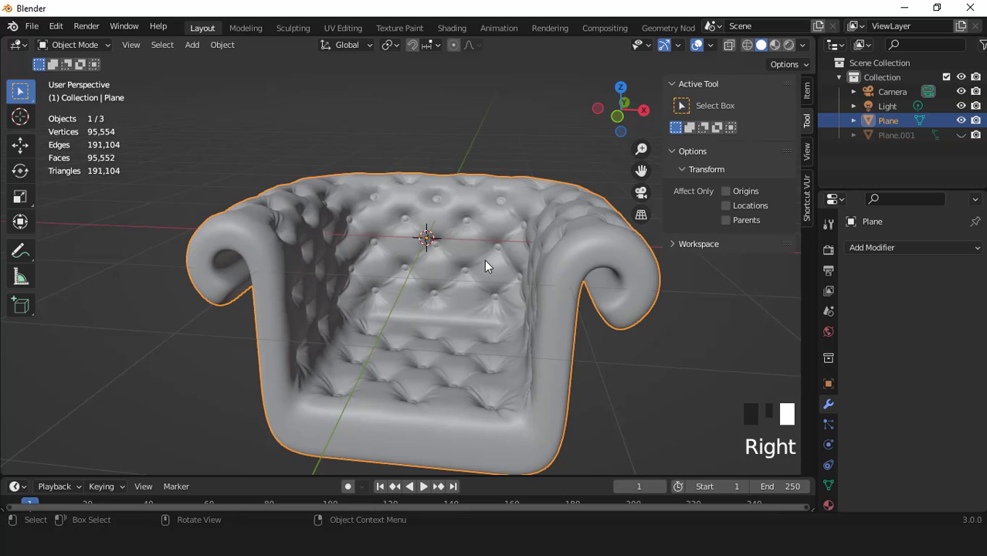
pyautogui.moveTo(487, 263); pyautogui.dragTo(540, 306, button='middle')
pyautogui.scroll(3, 541, 307)
pyautogui.press('n')
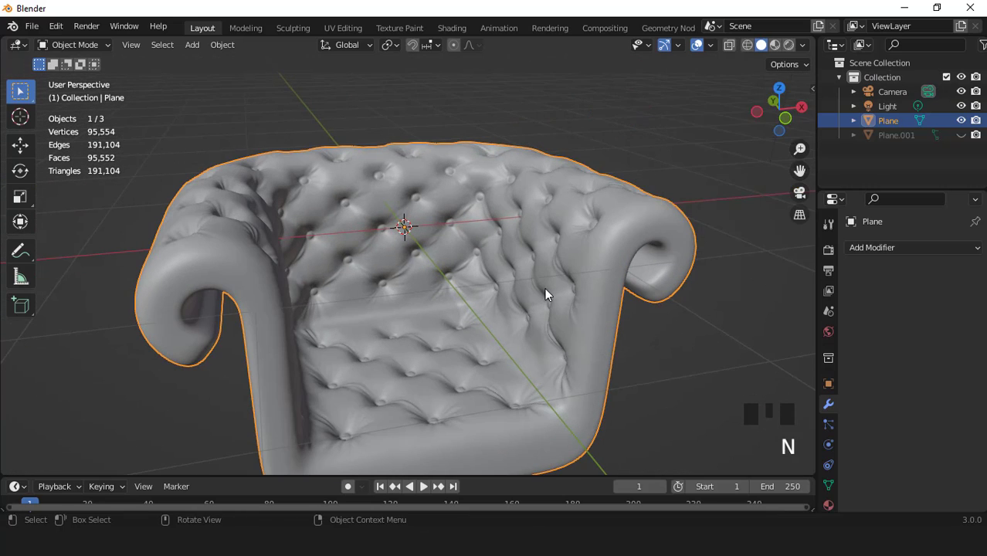
# Unhide the Plane.001 mesh and select it in the front view
pyautogui.scroll(-3, 558, 255)
pyautogui.moveTo(559, 253); pyautogui.dragTo(487, 255, button='middle')
pyautogui.scroll(2, 488, 250)
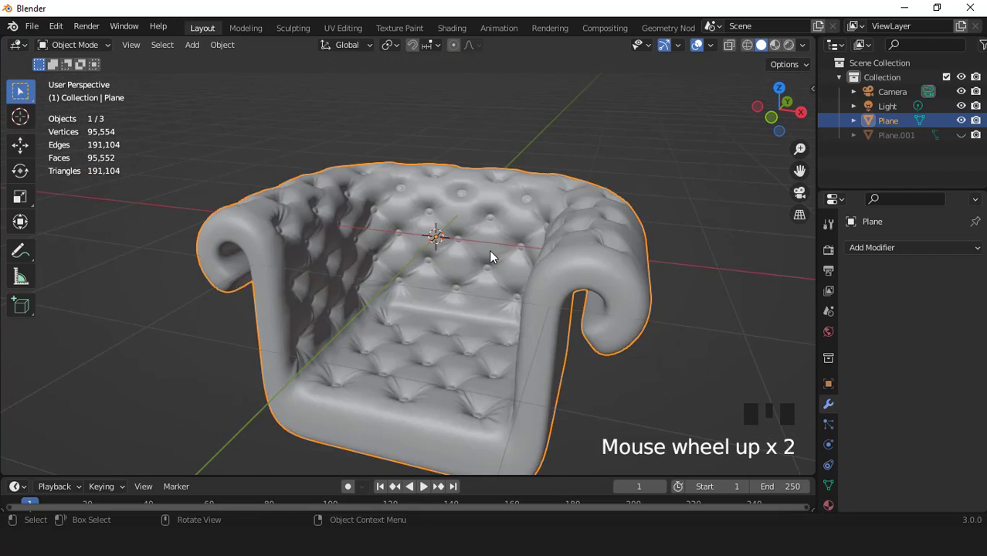
pyautogui.press('KP_1')
pyautogui.scroll(-2, 495, 227)
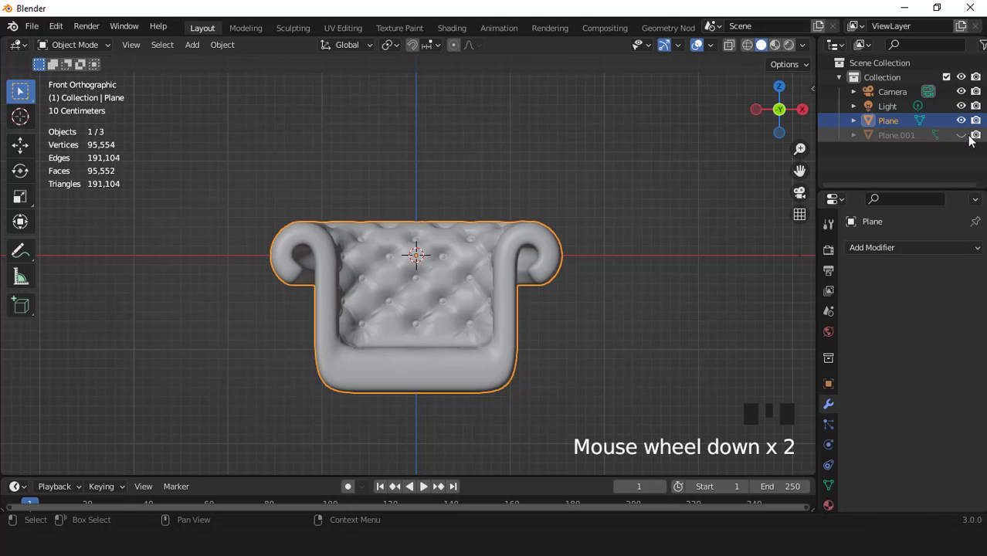
pyautogui.click(960, 136)
pyautogui.click(900, 135)
pyautogui.scroll(1, 615, 307)
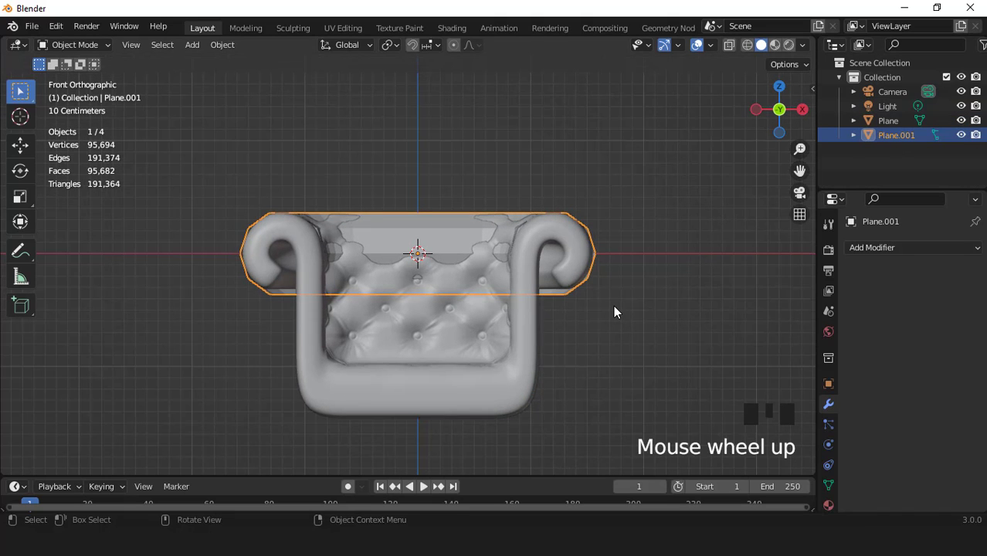
# Shrink the whole Plane.001 mesh inward along its normals by about 0.207 m in Edit Mode
pyautogui.press('Tab')
pyautogui.press('a')
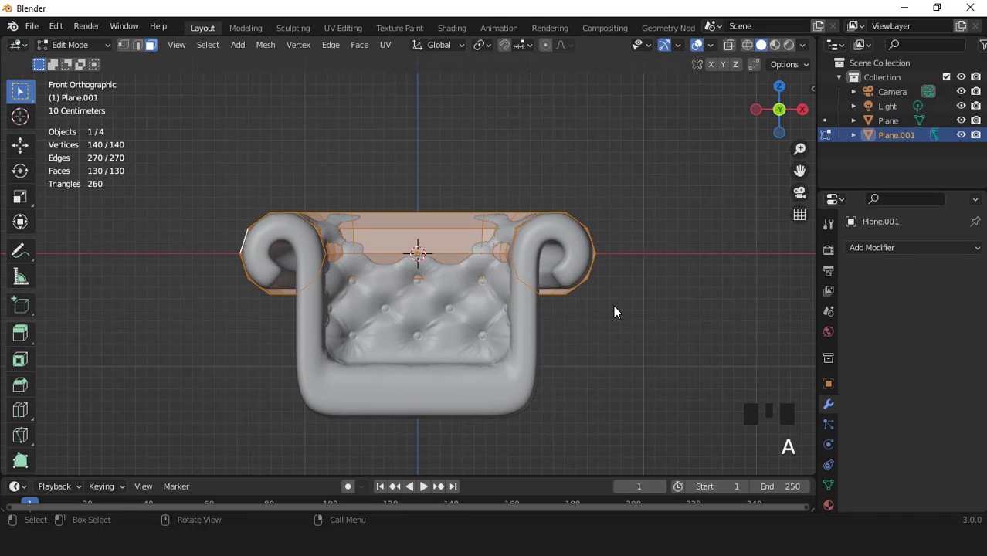
pyautogui.moveTo(613, 307); pyautogui.dragTo(625, 324, button='middle')
pyautogui.hotkey('alt', 's')
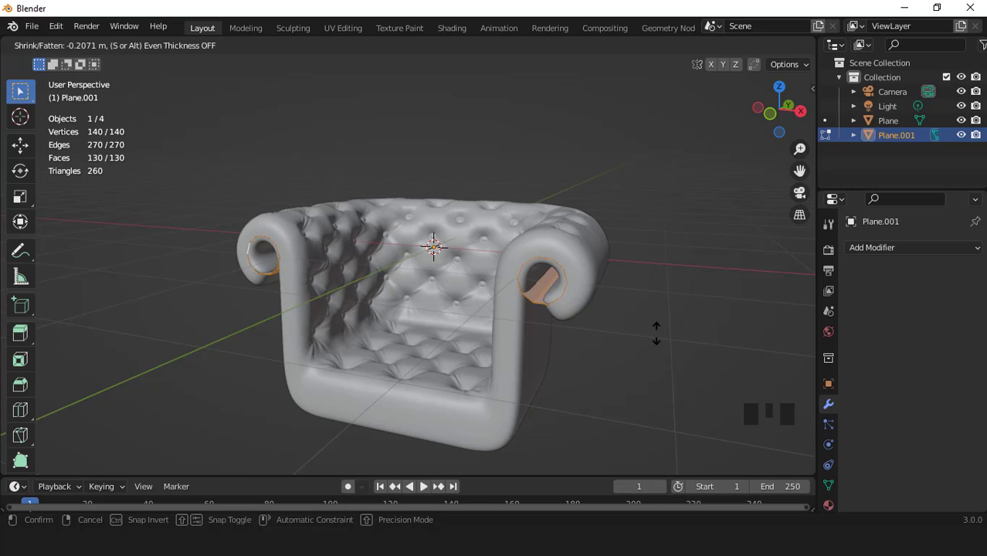
pyautogui.click(656, 332)
# Shrink the whole tube by about a further 0.007 m to fit the scroll openings in the arms
pyautogui.press('KP_1')
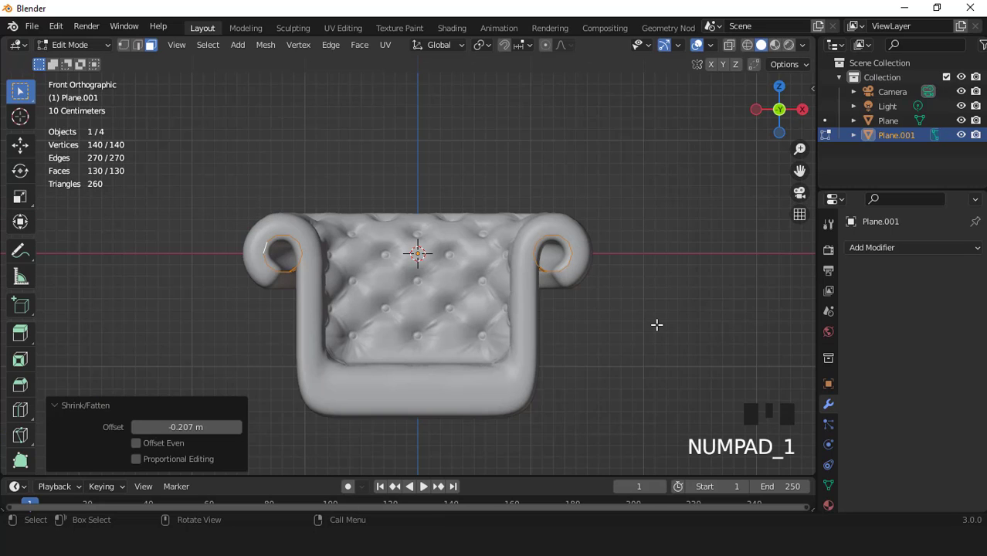
pyautogui.scroll(3, 656, 324)
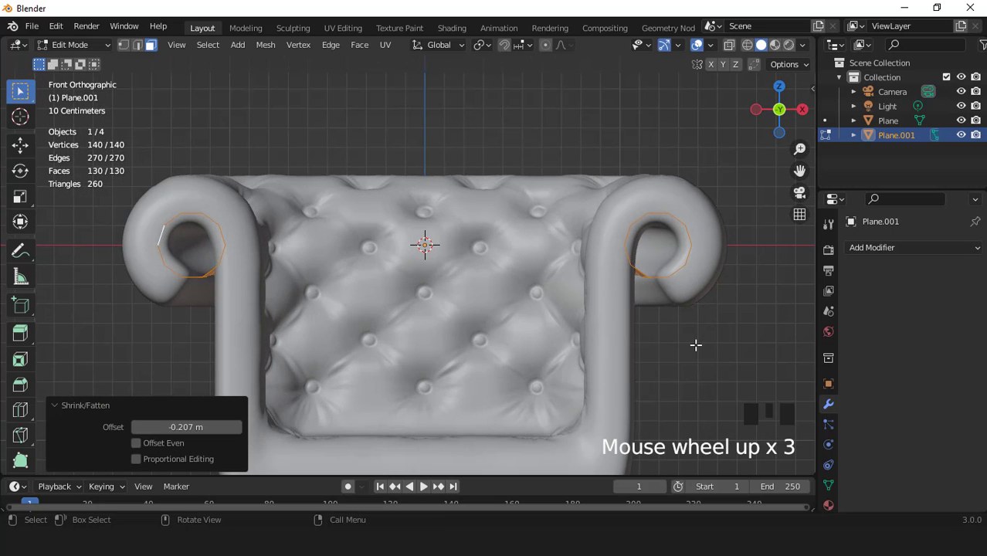
pyautogui.press('1')
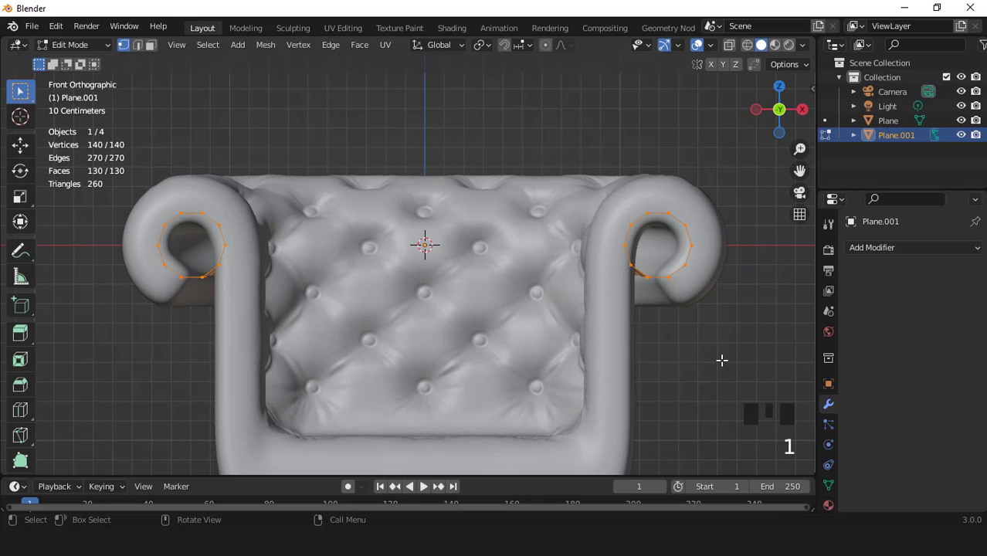
pyautogui.hotkey('alt', 's')
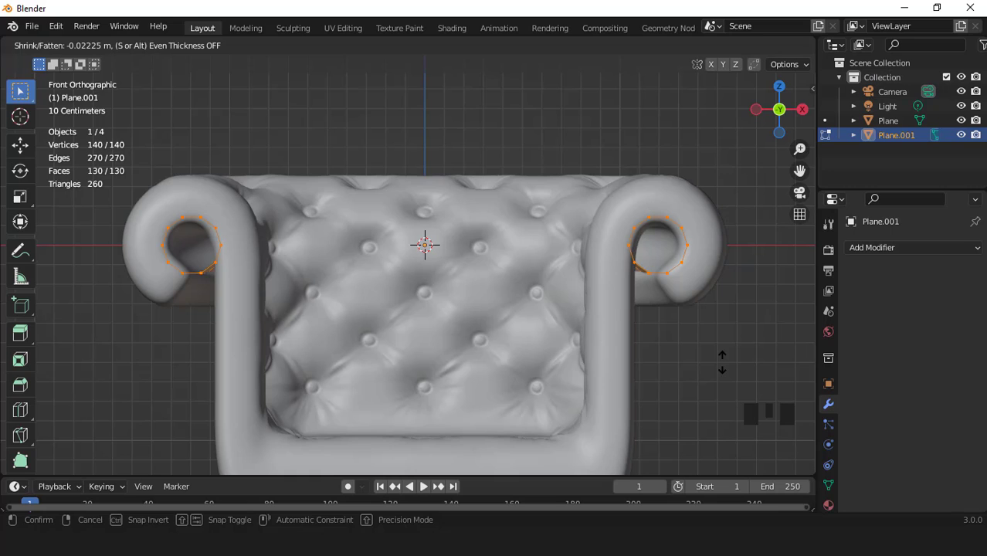
pyautogui.click(652, 334)
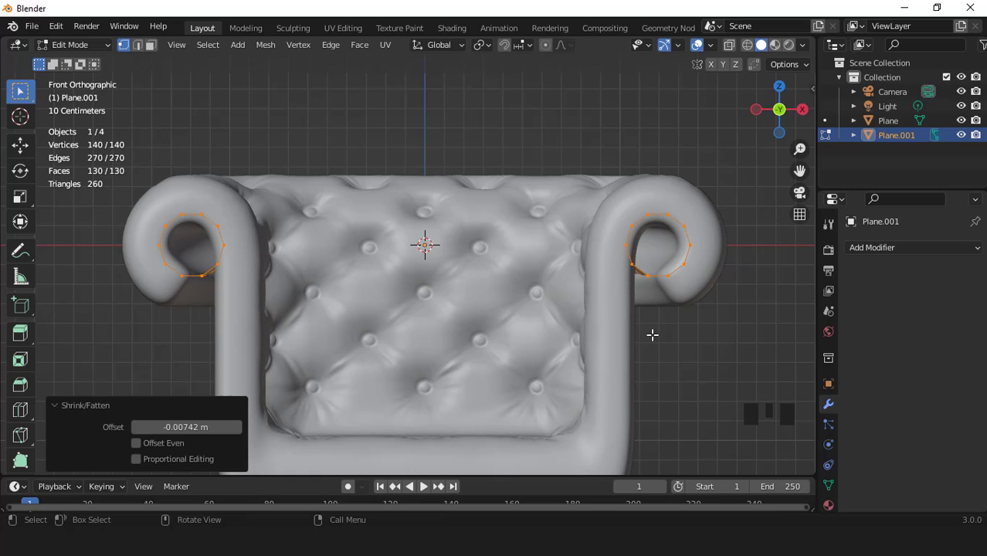
# Switch to face selection and isolate the tube mesh in local view
pyautogui.press('3')
pyautogui.moveTo(652, 335); pyautogui.dragTo(573, 293, button='middle')
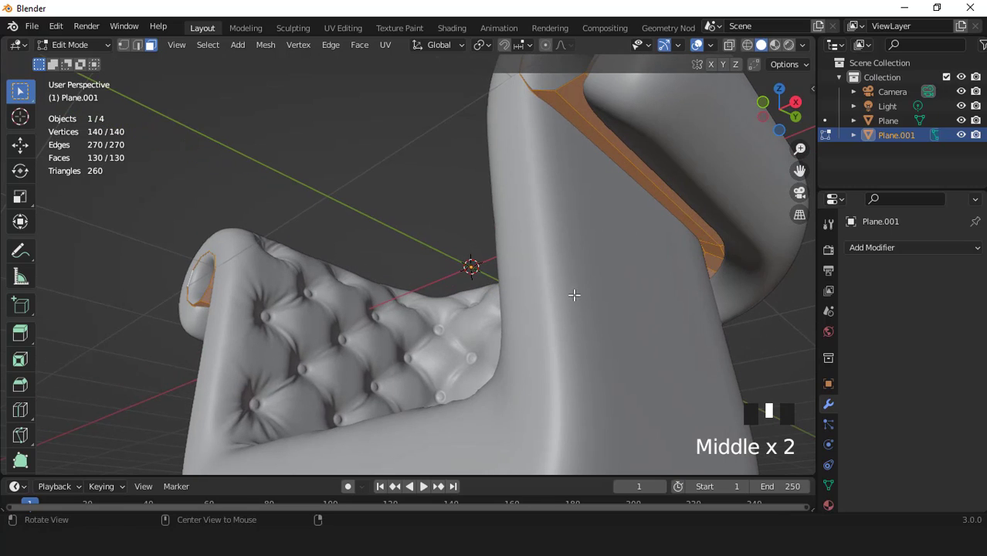
pyautogui.tripleClick(704, 245)
pyautogui.press('KP_Divide')
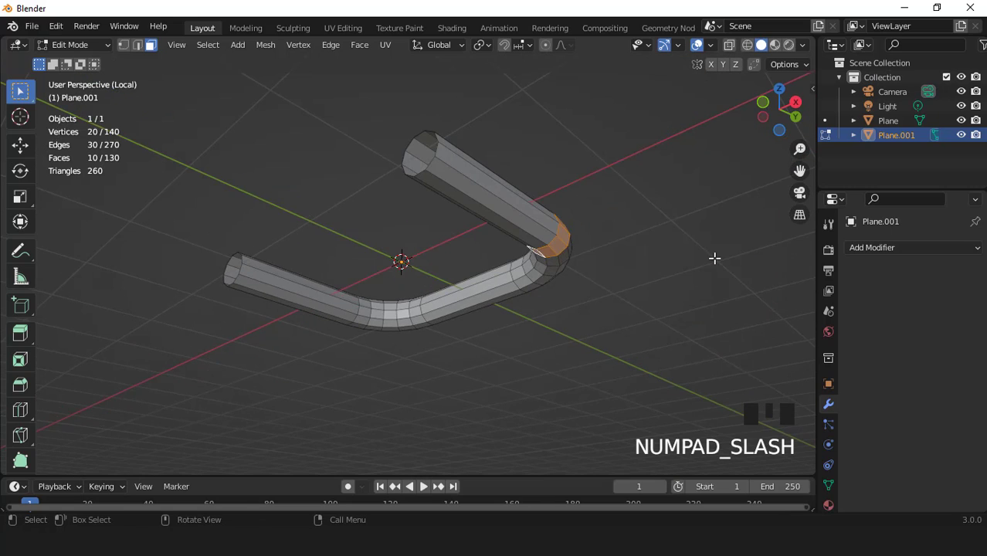
# Select two adjacent face loops running lengthwise along the tube's underside and lower inner side
pyautogui.press('KP_1')
pyautogui.scroll(2, 579, 310)
pyautogui.moveTo(579, 310); pyautogui.dragTo(581, 270, button='middle')
pyautogui.tripleClick(603, 294)
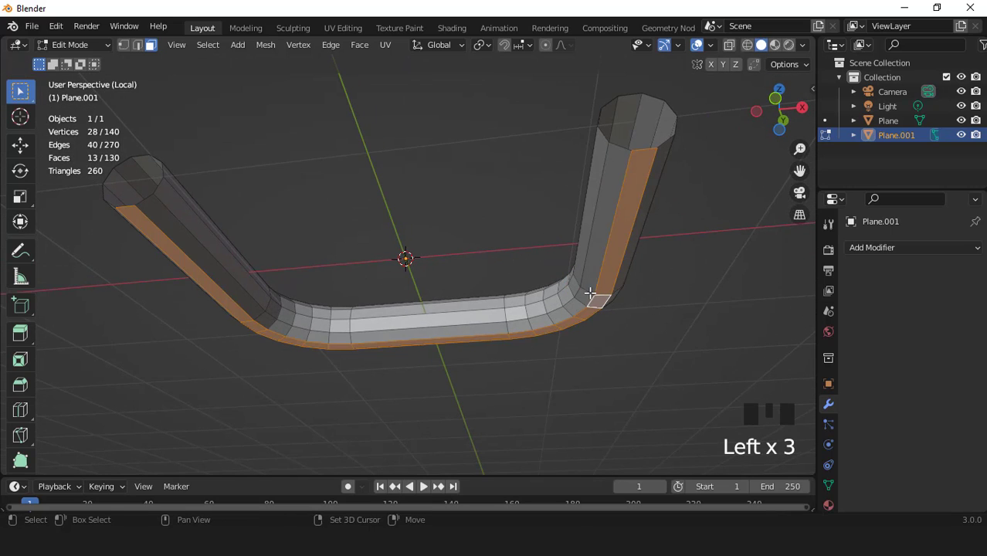
pyautogui.keyDown('shift'); pyautogui.tripleClick(588, 294); pyautogui.keyUp('shift')
# Leave local view, extrude the selected face loops and move them about 1.3 m down along Z
pyautogui.press('KP_1')
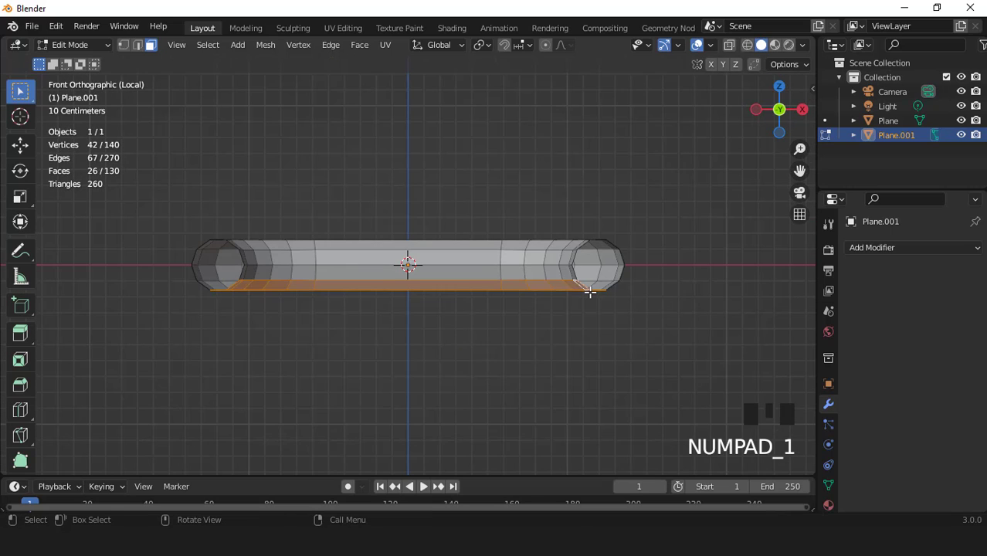
pyautogui.press('KP_Divide')
pyautogui.press('KP_1')
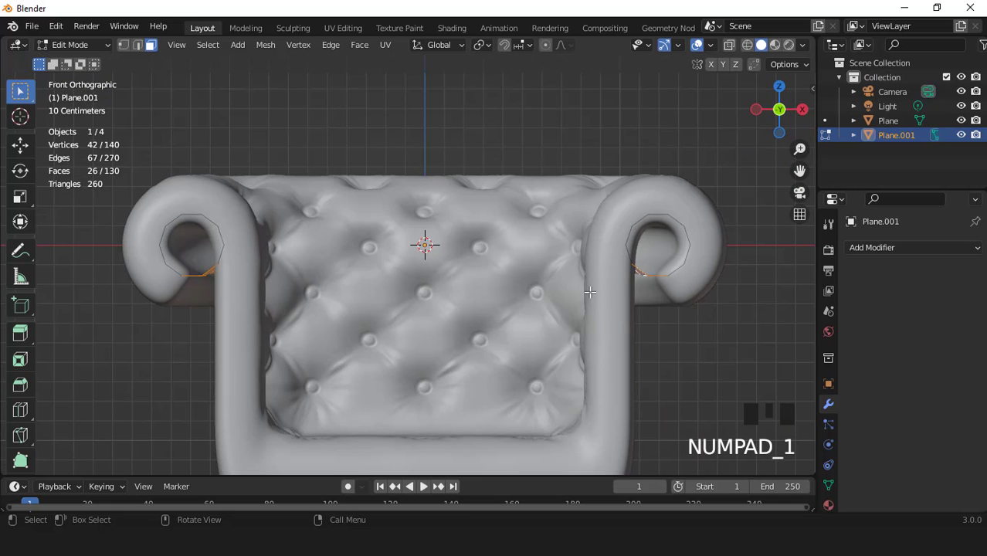
pyautogui.scroll(-1, 655, 281)
pyautogui.press('e')
pyautogui.rightClick(656, 281)
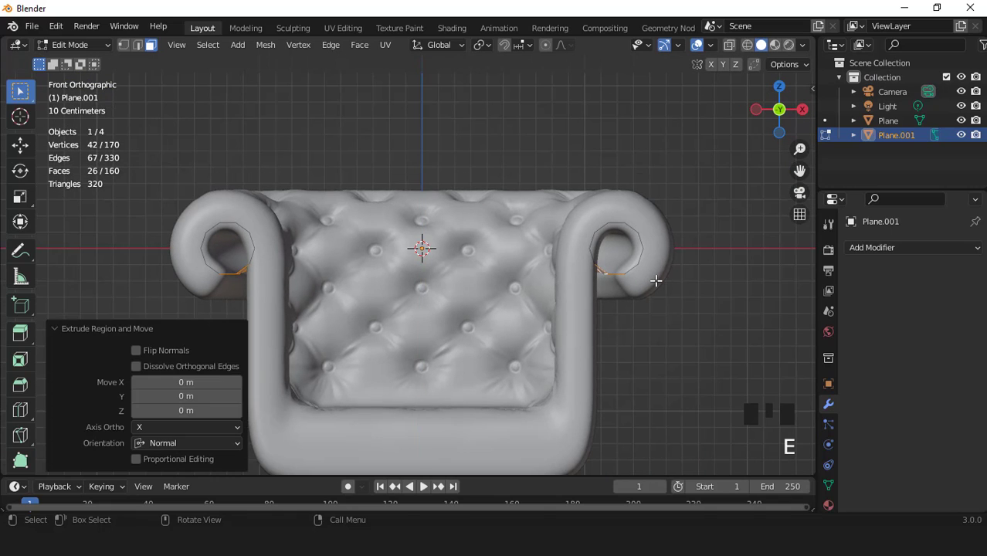
pyautogui.scroll(-1, 656, 281)
pyautogui.press('g')
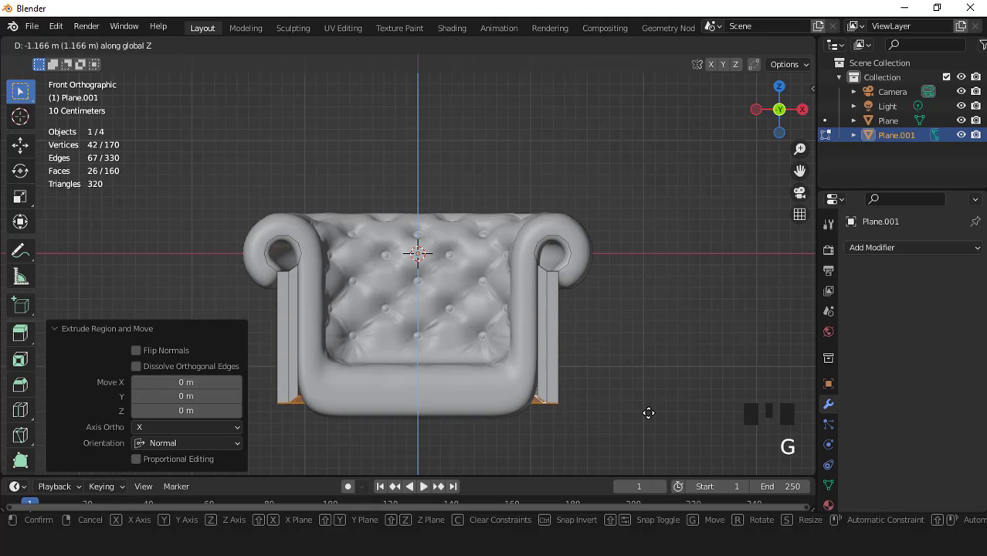
pyautogui.click(647, 424)
# Flatten the lowered faces to zero along Z and extrude them about 0.44 m further down
pyautogui.write('sz')
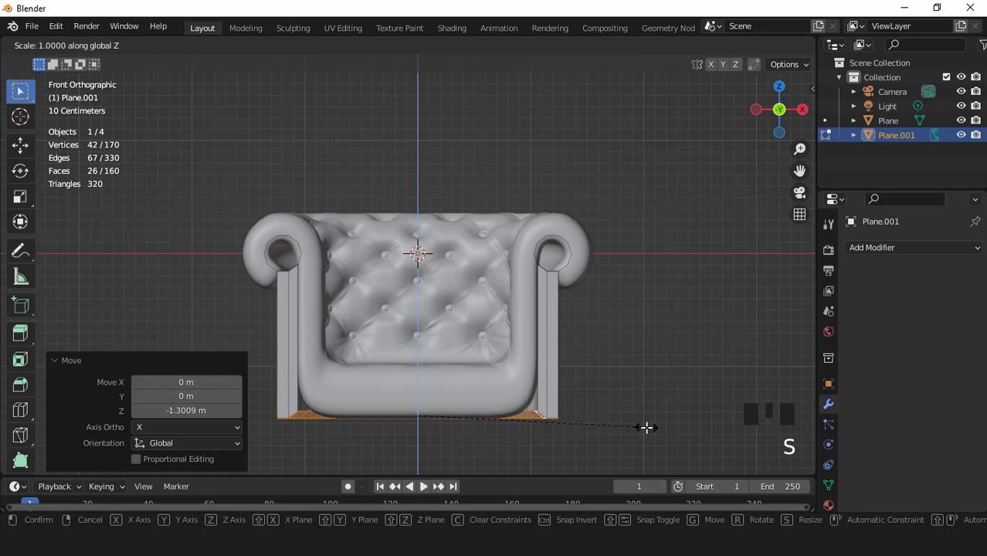
pyautogui.write('0')
pyautogui.click(646, 427)
pyautogui.scroll(-1, 617, 404)
pyautogui.press('e')
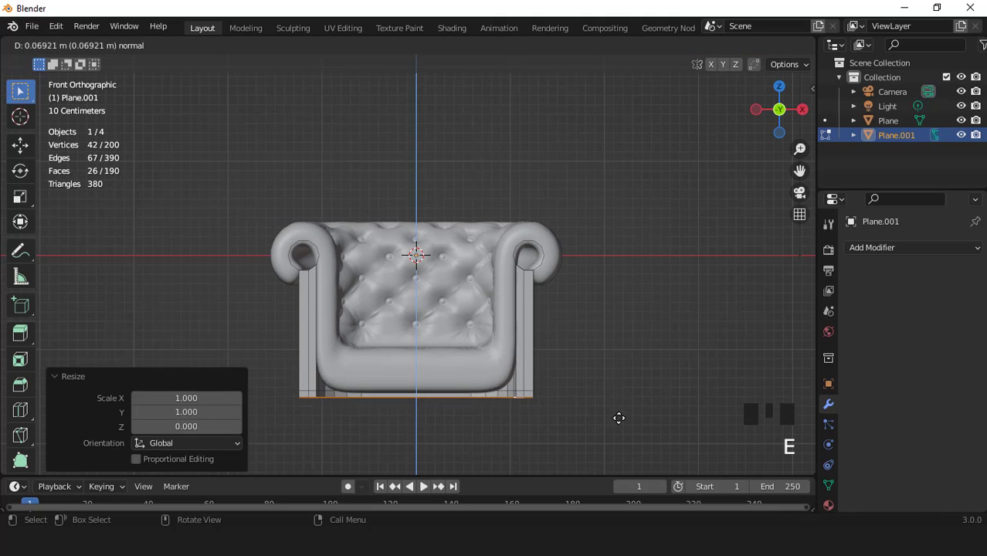
pyautogui.click(620, 445)
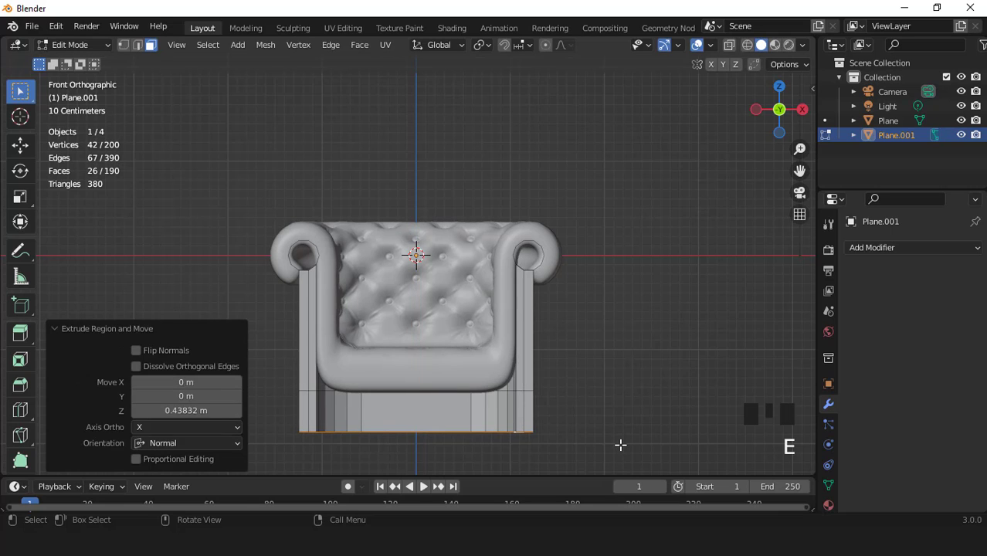
# Isolate the frame and delete the lowest band of inner faces along the back and both arms
pyautogui.press('KP_Divide')
pyautogui.moveTo(460, 355); pyautogui.dragTo(551, 363, button='middle')
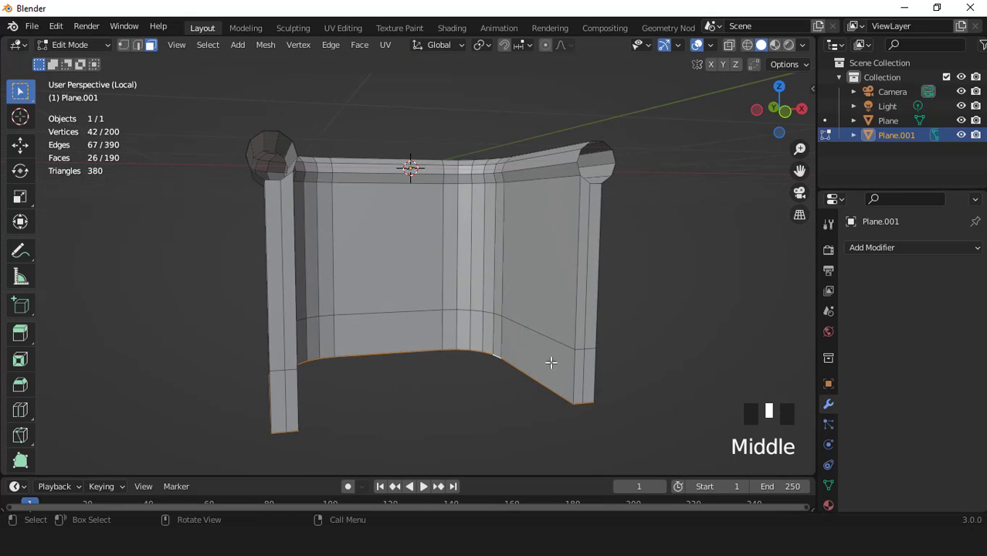
pyautogui.press('KP_1')
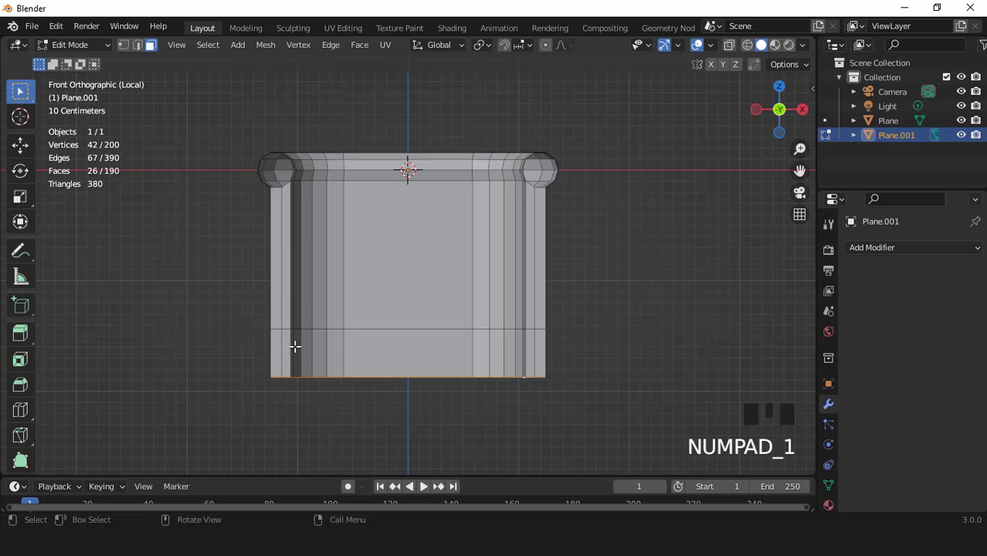
pyautogui.moveTo(294, 346); pyautogui.dragTo(332, 355)
pyautogui.moveTo(521, 352); pyautogui.dragTo(521, 352)
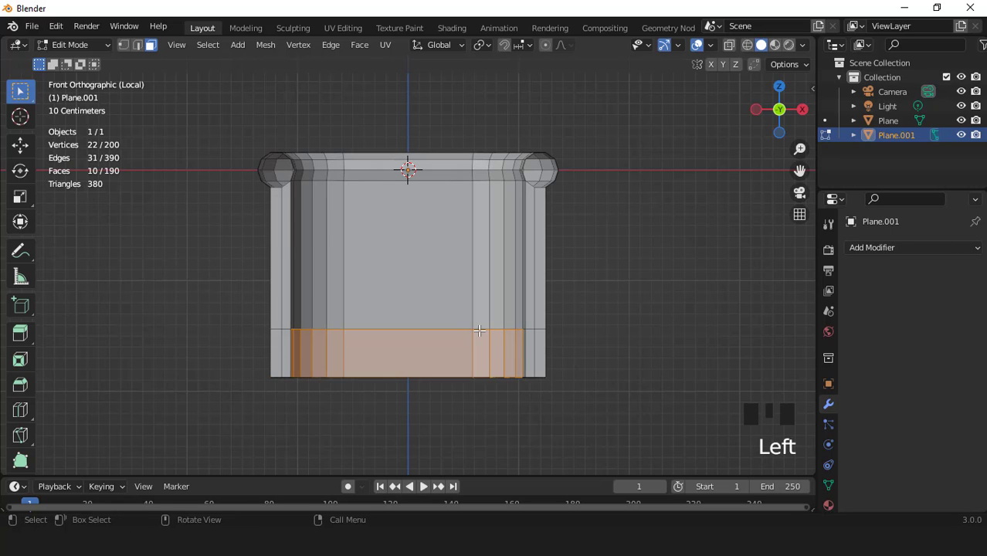
pyautogui.moveTo(478, 331); pyautogui.dragTo(511, 357, button='middle')
pyautogui.keyDown('shift'); pyautogui.click(500, 334); pyautogui.keyUp('shift')
pyautogui.keyDown('shift'); pyautogui.click(491, 320); pyautogui.keyUp('shift')
pyautogui.moveTo(489, 317); pyautogui.dragTo(321, 340, button='middle')
pyautogui.keyDown('shift'); pyautogui.click(293, 310); pyautogui.keyUp('shift')
pyautogui.moveTo(368, 302); pyautogui.dragTo(406, 295, button='middle')
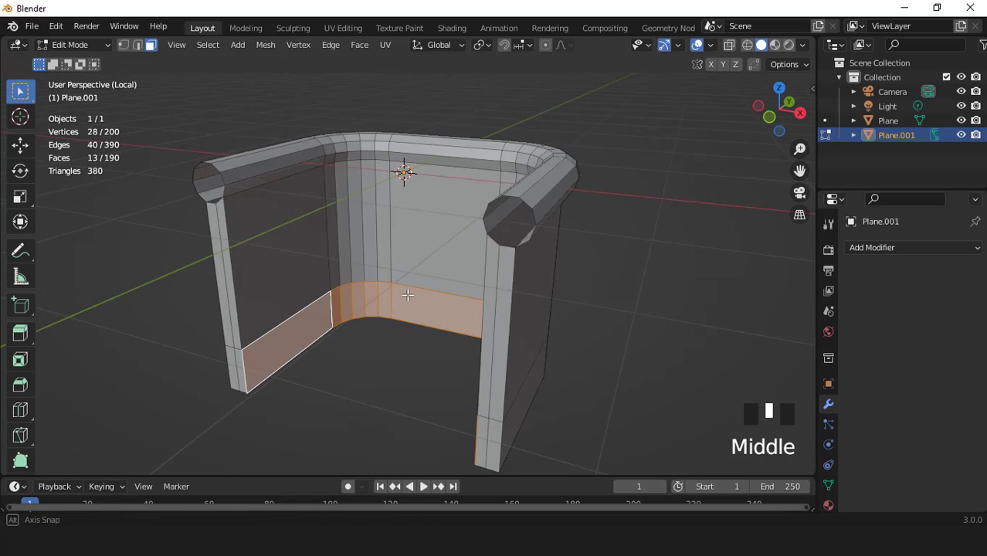
pyautogui.press('x')
pyautogui.click(366, 263)
# Create a front face between the four inner corner vertices at the base of the two arms
pyautogui.moveTo(421, 359); pyautogui.dragTo(572, 357, button='middle')
pyautogui.press('1')
pyautogui.click(573, 352)
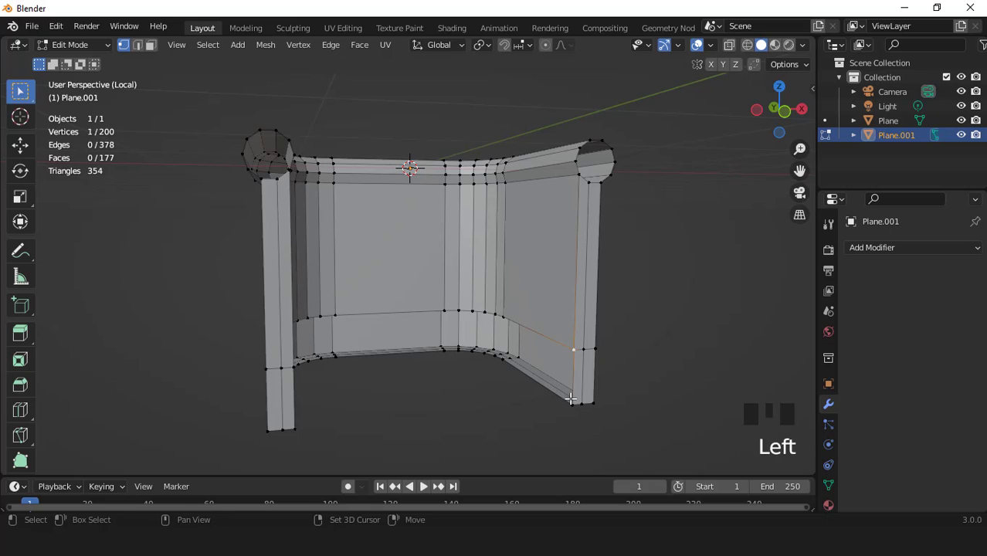
pyautogui.moveTo(377, 388); pyautogui.dragTo(291, 400, button='middle')
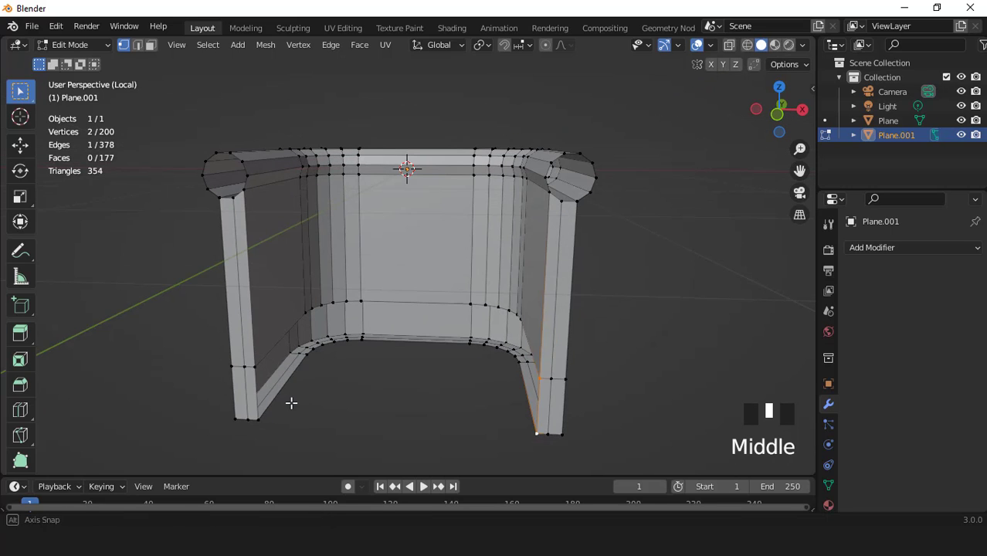
pyautogui.keyDown('shift'); pyautogui.click(257, 421); pyautogui.keyUp('shift')
pyautogui.keyDown('shift'); pyautogui.click(256, 419); pyautogui.keyUp('shift')
pyautogui.press('f')
# Fill the seat opening with faces from the front panel's upper edge to the back
pyautogui.click(255, 368)
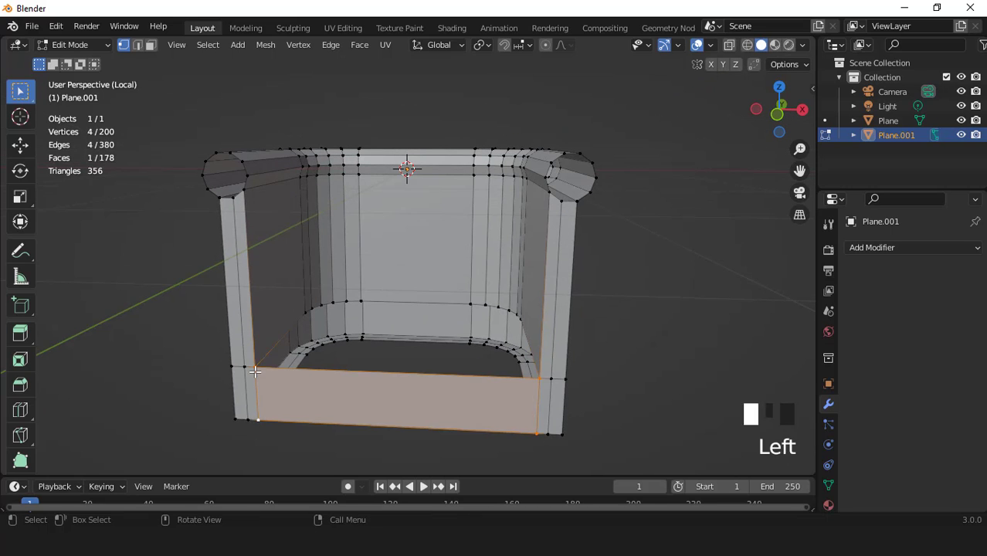
pyautogui.keyDown('shift'); pyautogui.click(537, 376); pyautogui.keyUp('shift')
pyautogui.press('f')
pyautogui.press('f')
pyautogui.press('f')
pyautogui.press('f')
pyautogui.press('f')
pyautogui.press('f')
pyautogui.press('f')
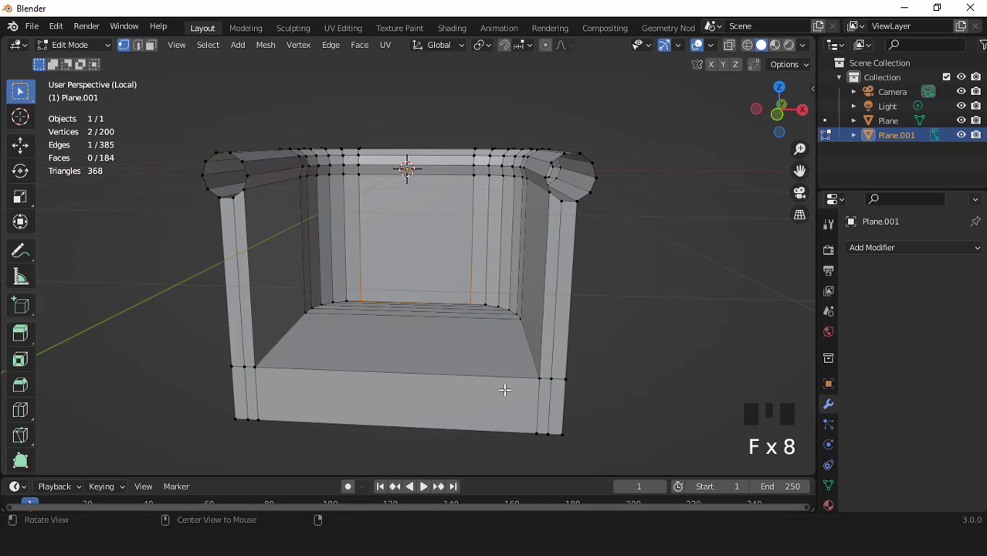
# Fill the open underside with faces from front to back and return to Object Mode
pyautogui.moveTo(503, 387); pyautogui.dragTo(566, 260, button='middle')
pyautogui.click(568, 263)
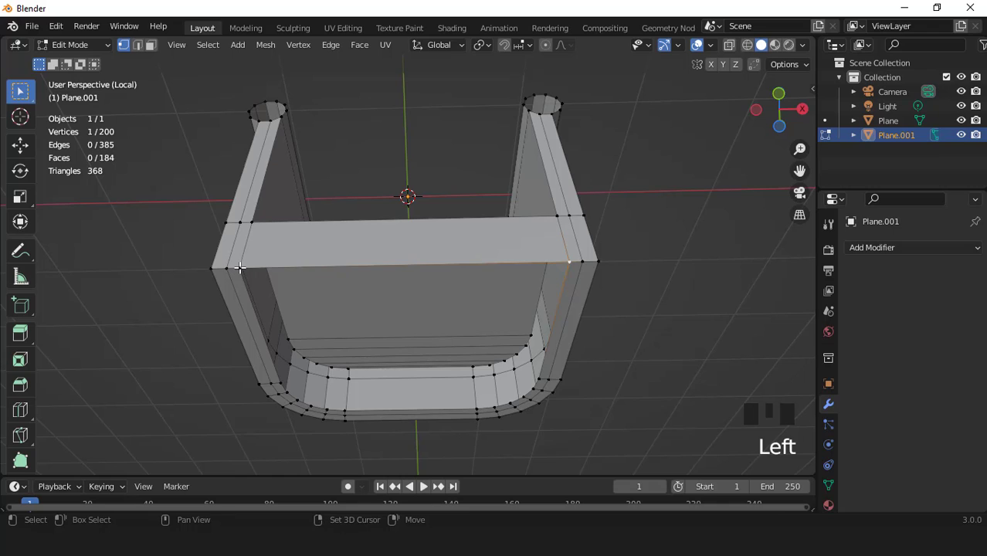
pyautogui.keyDown('shift'); pyautogui.click(240, 267); pyautogui.keyUp('shift')
pyautogui.press('f')
pyautogui.press('f')
pyautogui.press('f')
pyautogui.press('f')
pyautogui.press('f')
pyautogui.press('f')
pyautogui.press('f')
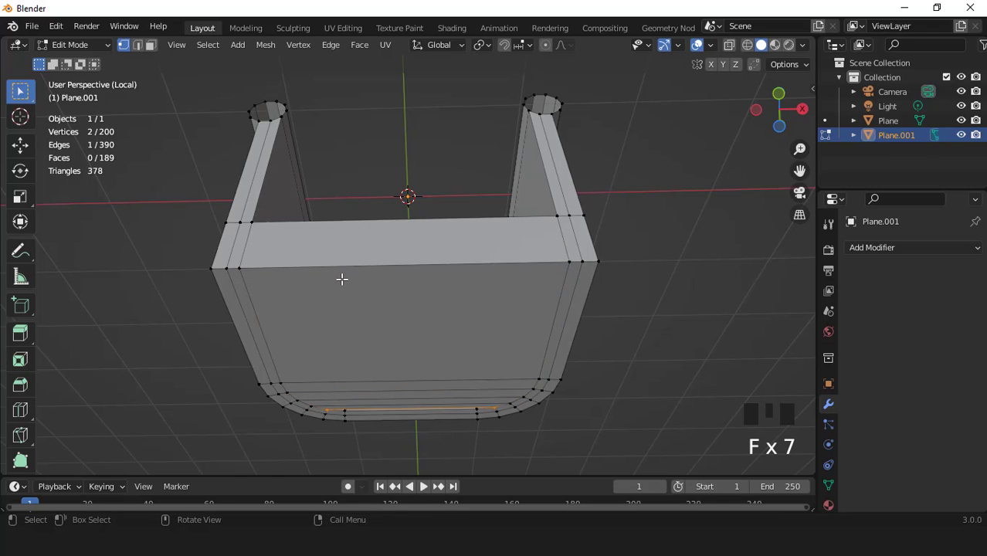
pyautogui.press('f')
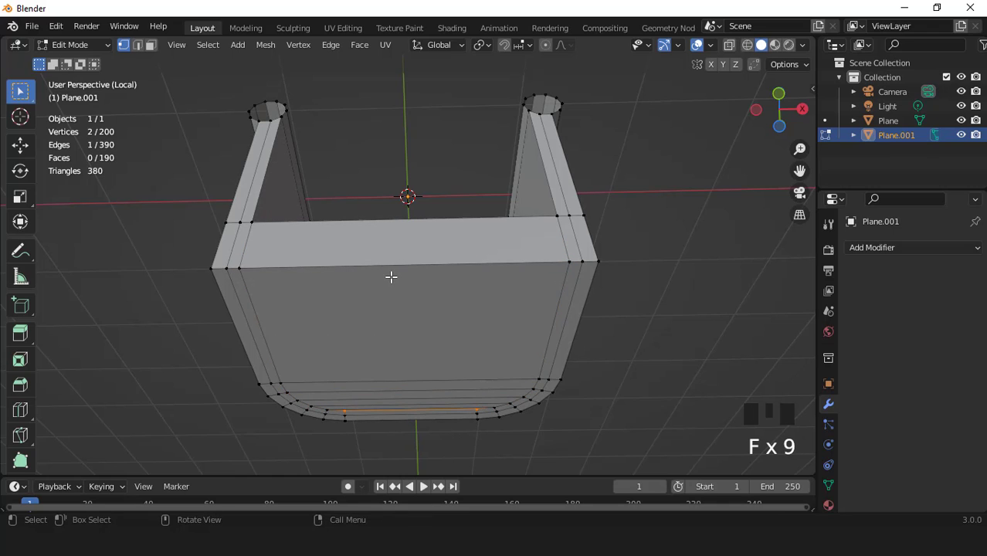
pyautogui.press('Tab')
pyautogui.scroll(-2, 502, 275)
pyautogui.moveTo(502, 275); pyautogui.dragTo(520, 255, button='middle')
pyautogui.scroll(2, 522, 246)
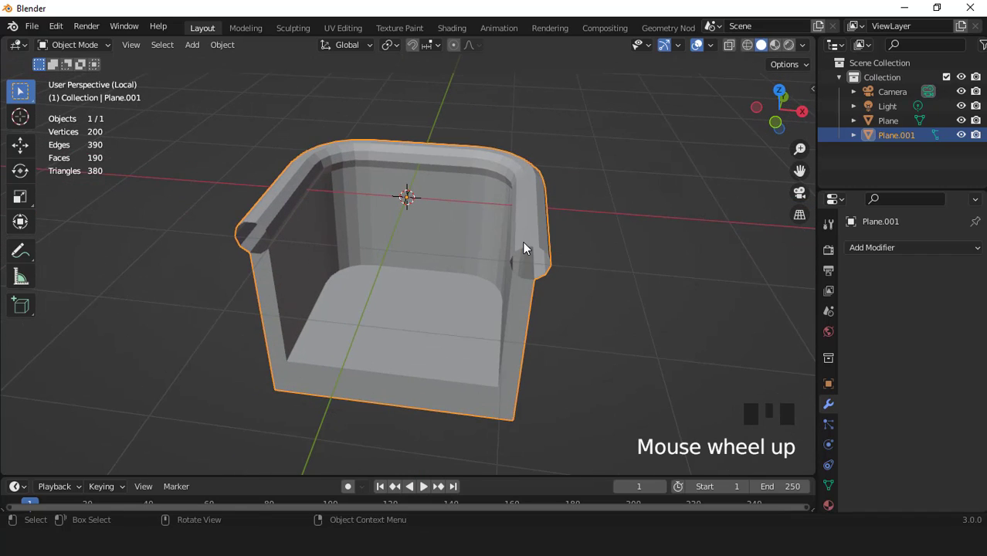
# Select the open rim edge loop at the front end of the arm tube on the +X side in Edit Mode
pyautogui.press('Tab')
pyautogui.press('2')
pyautogui.scroll(1, 572, 248)
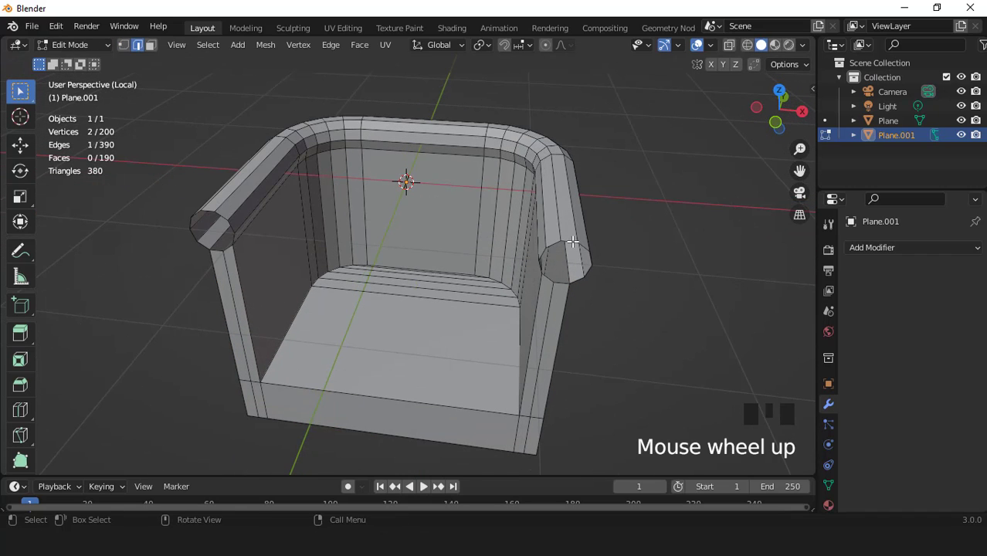
pyautogui.doubleClick(572, 242)
pyautogui.keyDown('shift'); pyautogui.click(221, 214); pyautogui.keyUp('shift')
pyautogui.keyDown('shift'); pyautogui.doubleClick(221, 214); pyautogui.keyUp('shift')
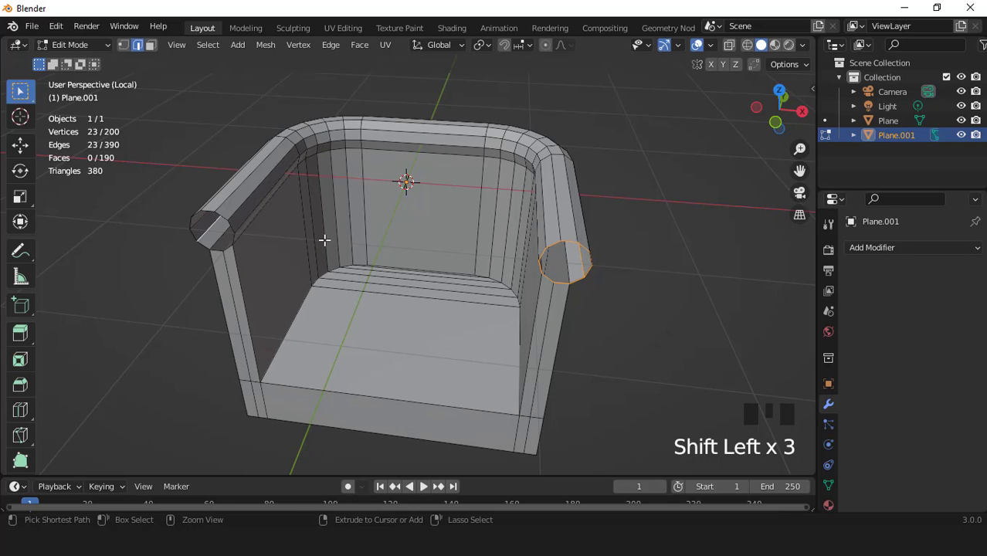
pyautogui.hotkey('ctrl', 'z')
pyautogui.hotkey('ctrl', 'z')
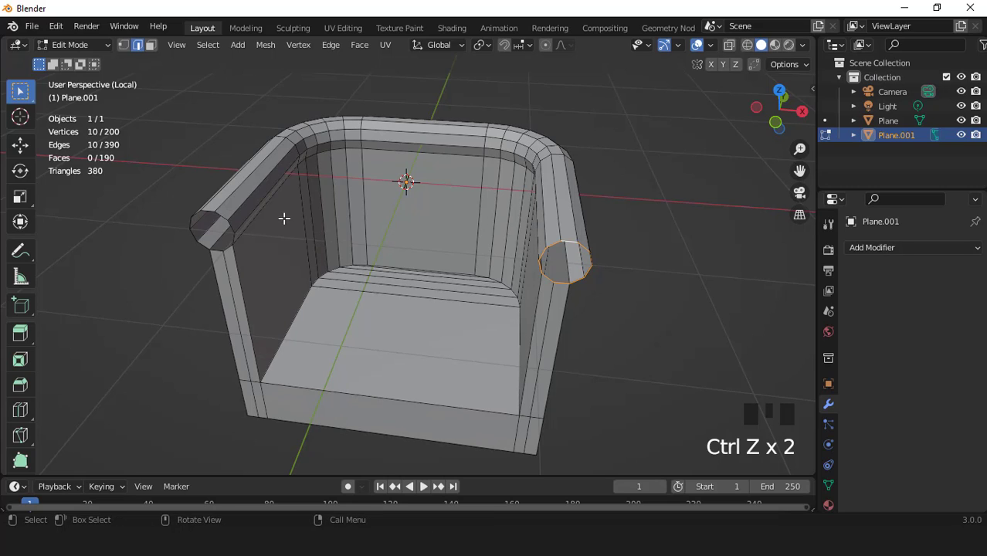
# Add the opposite arm's front rim loop to the selection, extrude both and scale them inward to about 0.66 around Individual Origins
pyautogui.keyDown('shift'); pyautogui.click(217, 214); pyautogui.keyUp('shift')
pyautogui.keyDown('shift'); pyautogui.doubleClick(217, 215); pyautogui.keyUp('shift')
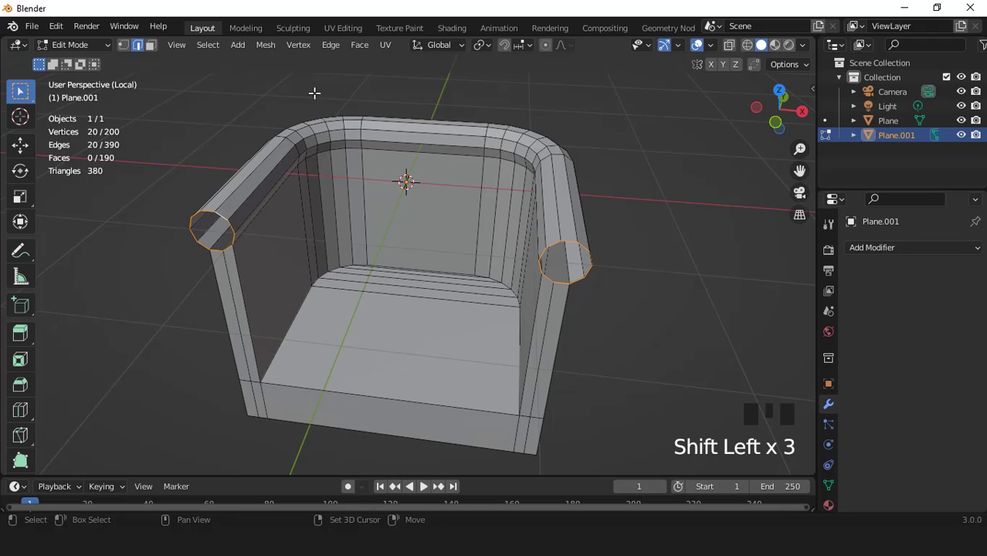
pyautogui.click(486, 48)
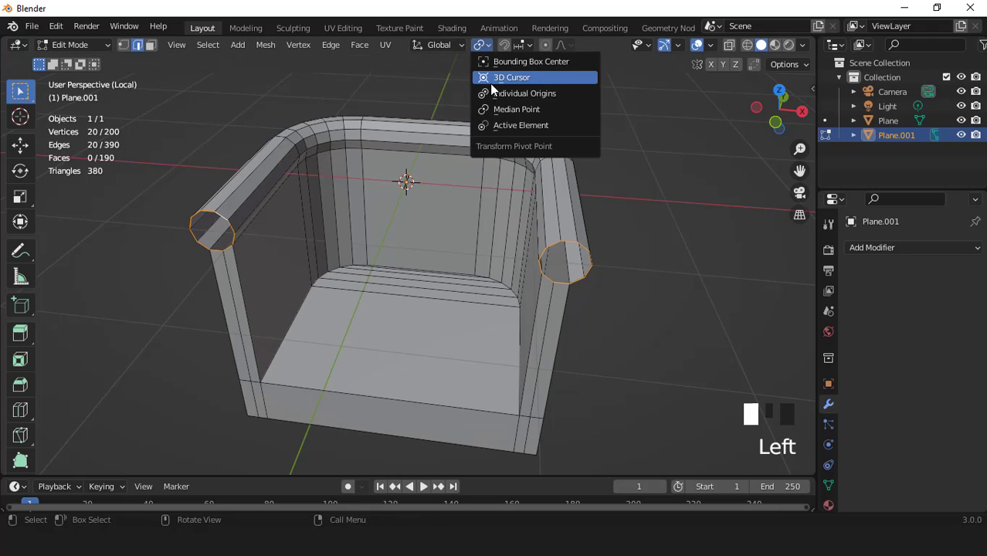
pyautogui.press('e')
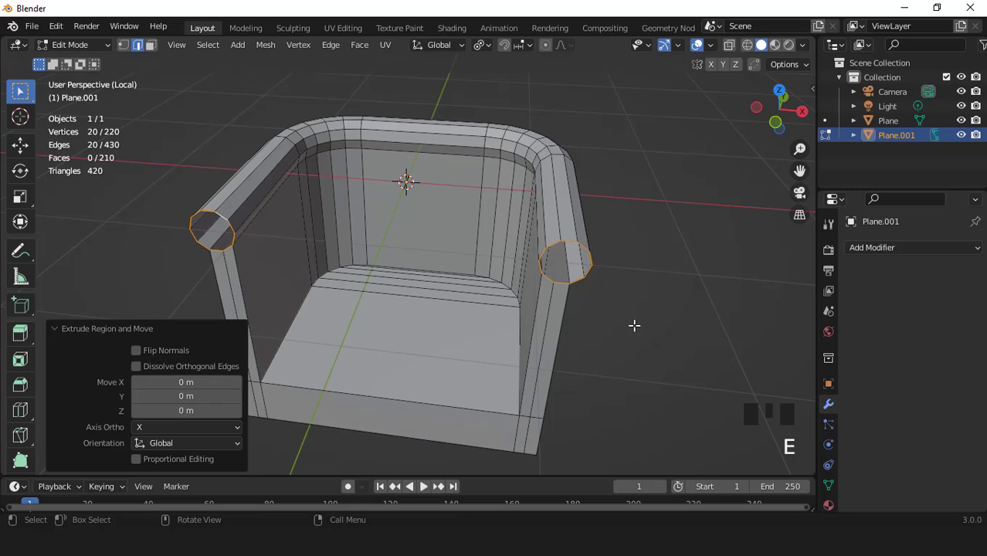
pyautogui.press('s')
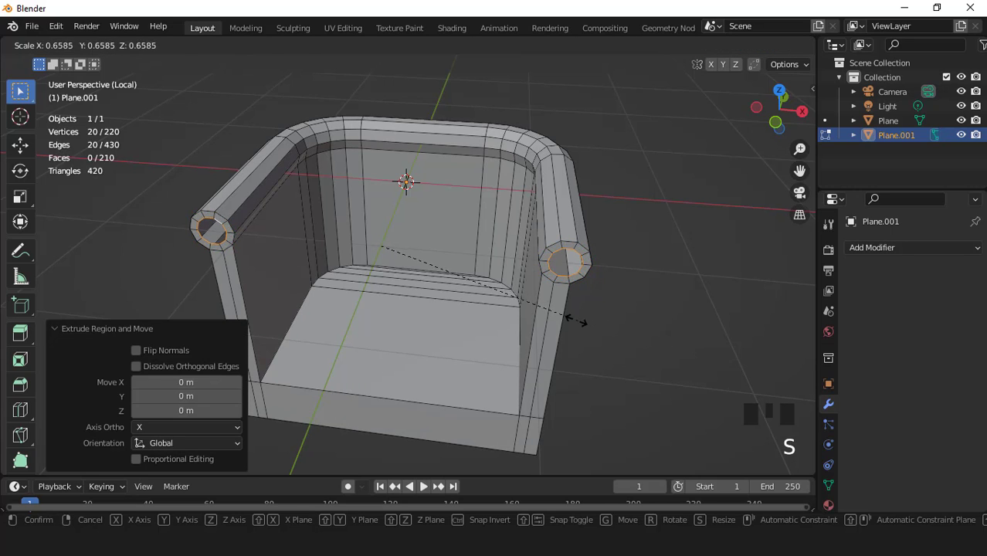
pyautogui.click(576, 320)
# Leave local view and move the two inset rim loops slightly forward from the arm ends
pyautogui.press('KP_Divide')
pyautogui.press('KP_3')
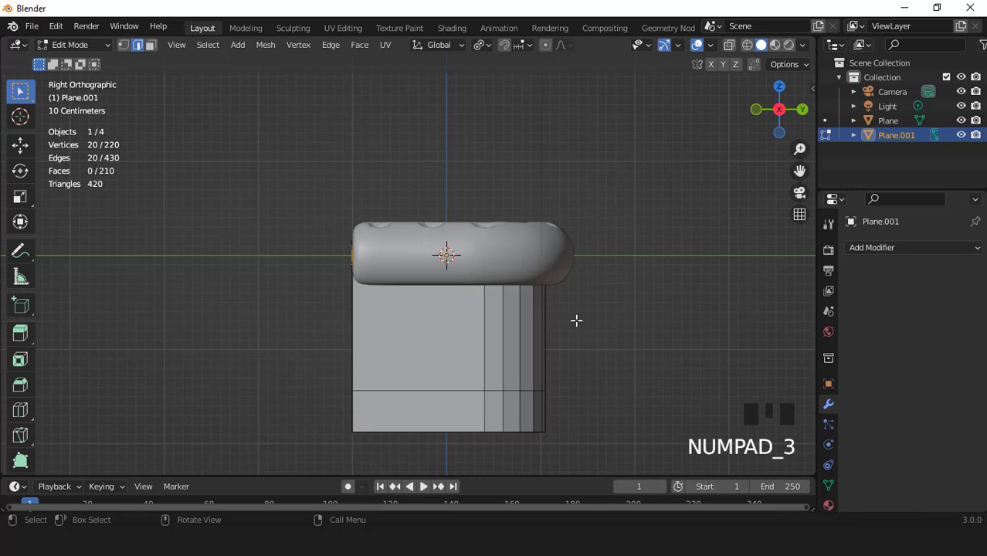
pyautogui.moveTo(525, 248); pyautogui.dragTo(586, 313, button='middle')
pyautogui.scroll(1, 587, 313)
pyautogui.press('g')
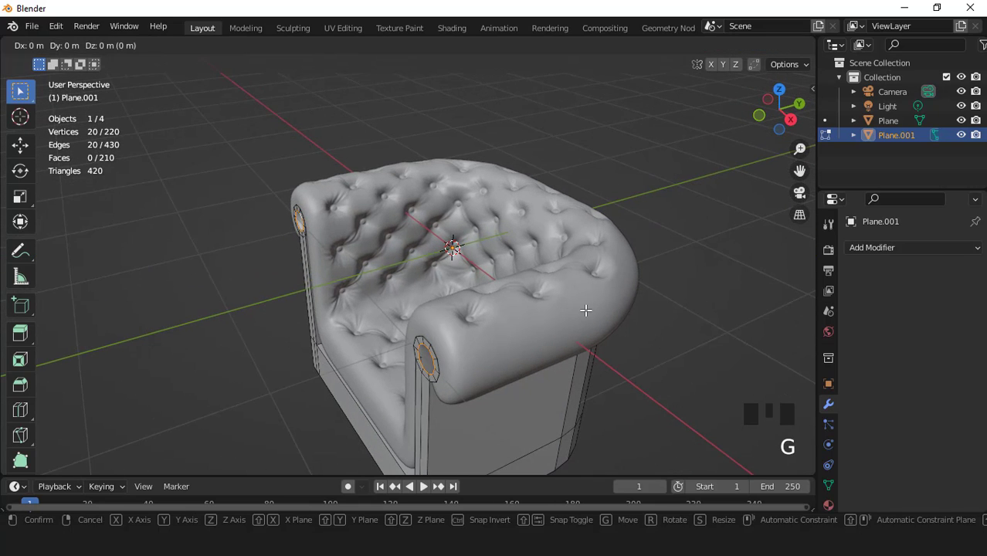
pyautogui.click(581, 308)
pyautogui.moveTo(579, 309)
pyautogui.mouseDown(button='middle')
pyautogui.moveTo(561, 295)
pyautogui.moveTo(579, 298)
pyautogui.mouseUp(button='middle')
pyautogui.scroll(2, 627, 333)
# Extrude both arm-end loops again, scale them to 0.527 and move them about -0.0236 m along Y
pyautogui.press('e')
pyautogui.press('s')
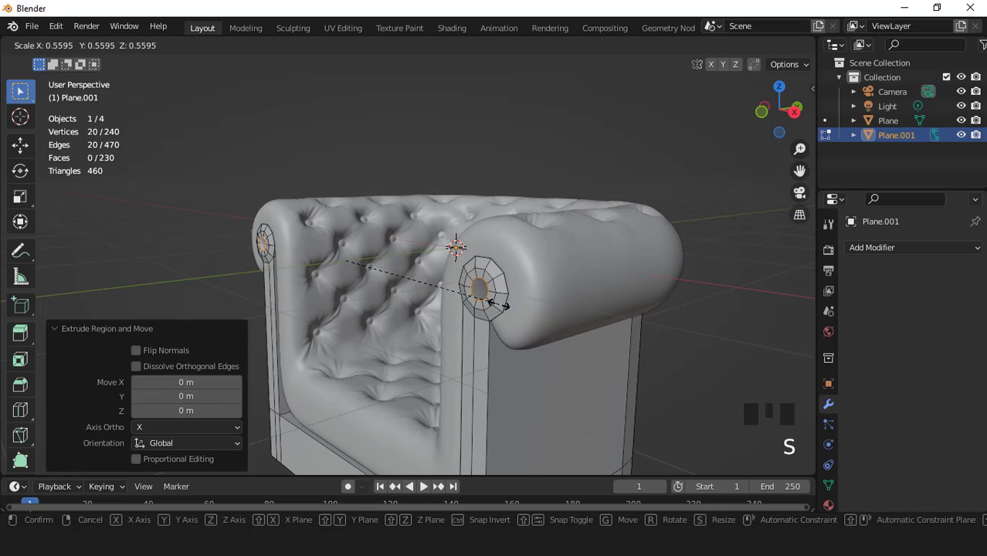
pyautogui.click(511, 327)
pyautogui.press('g')
pyautogui.press('y')
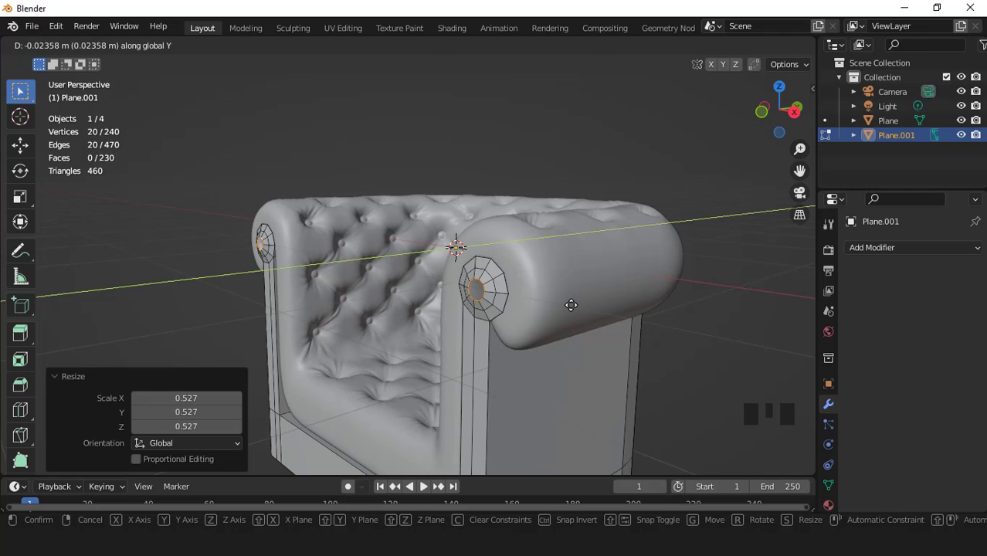
pyautogui.click(571, 305)
# Close the hole at the front of the +X arm with a Grid Fill of span 2
pyautogui.scroll(3, 509, 278)
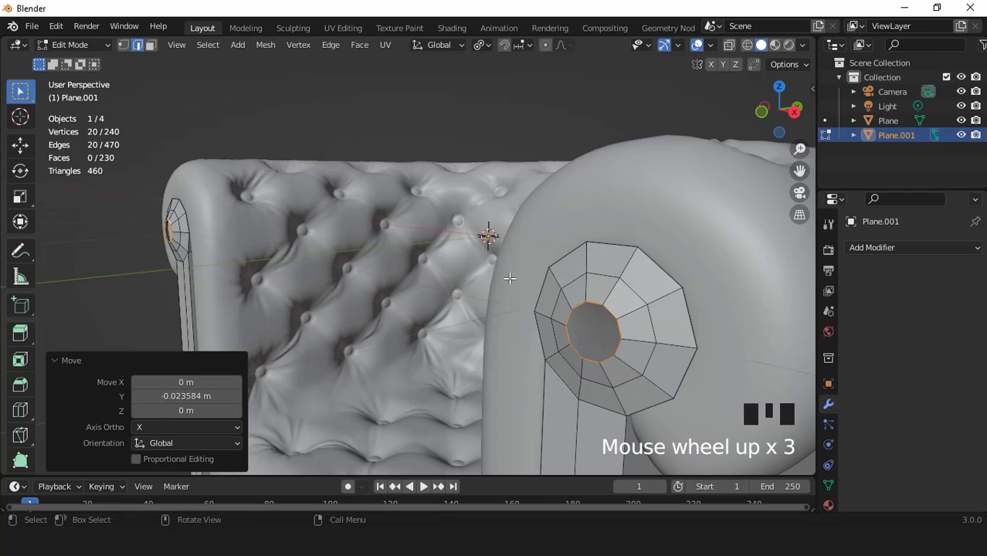
pyautogui.click(596, 306)
pyautogui.moveTo(359, 45); pyautogui.dragTo(400, 216)
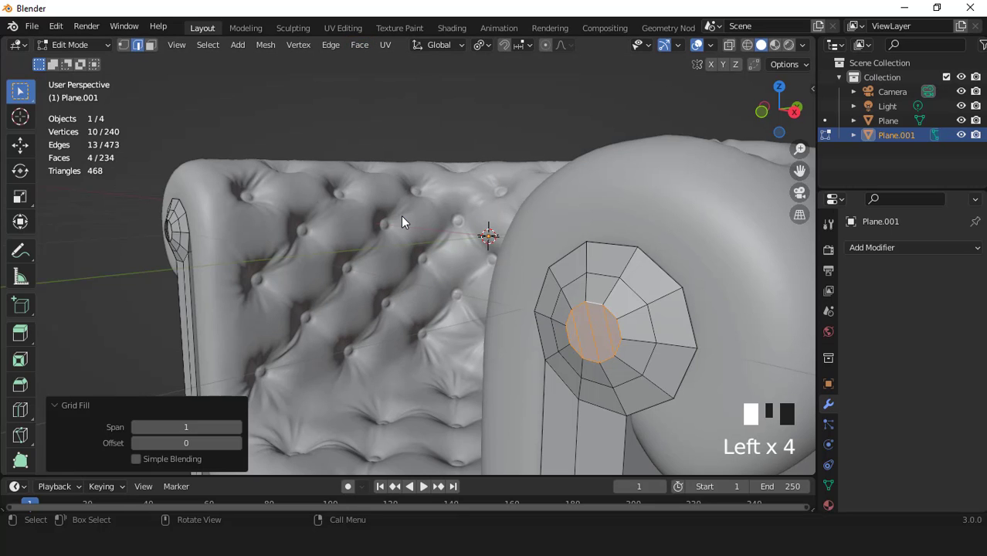
pyautogui.click(237, 426)
pyautogui.scroll(-2, 506, 353)
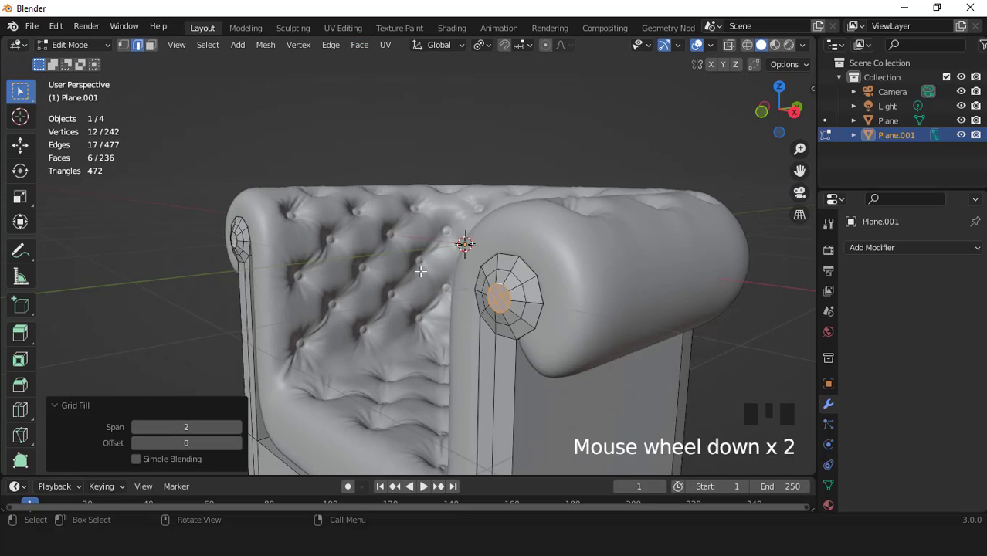
# Close the hole at the front of the -X arm with a Grid Fill of span 2
pyautogui.moveTo(507, 352); pyautogui.dragTo(282, 261, button='middle')
pyautogui.scroll(1, 282, 261)
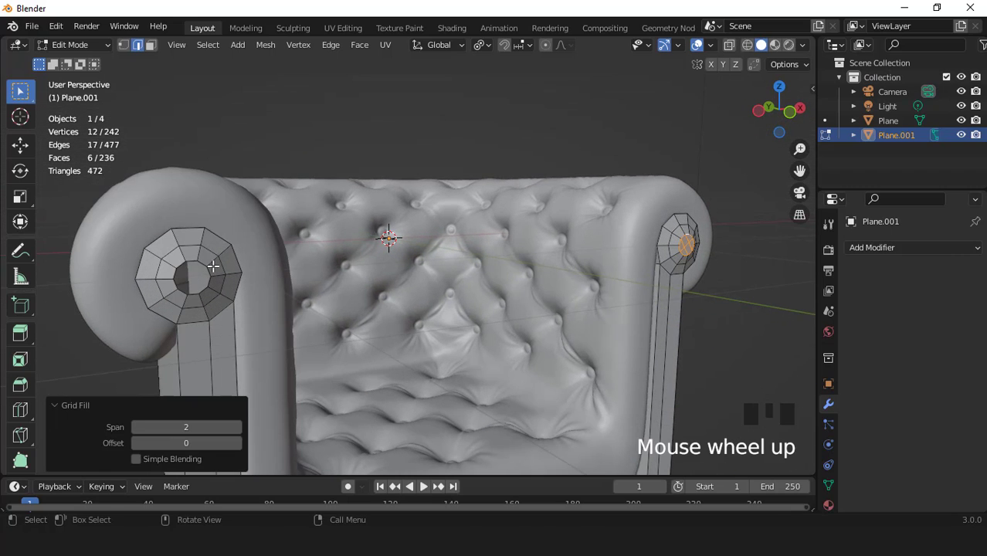
pyautogui.doubleClick(201, 263)
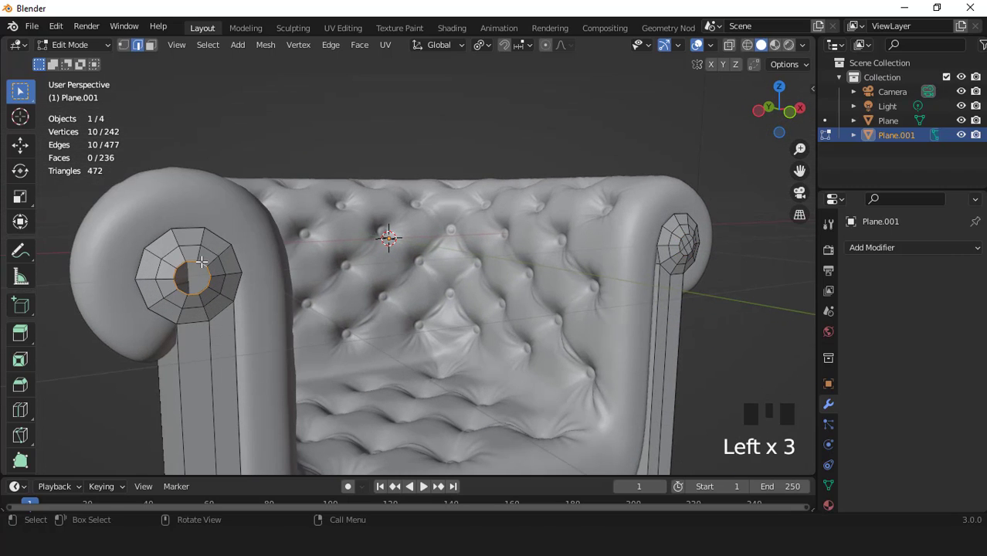
pyautogui.click(352, 48)
pyautogui.click(380, 220)
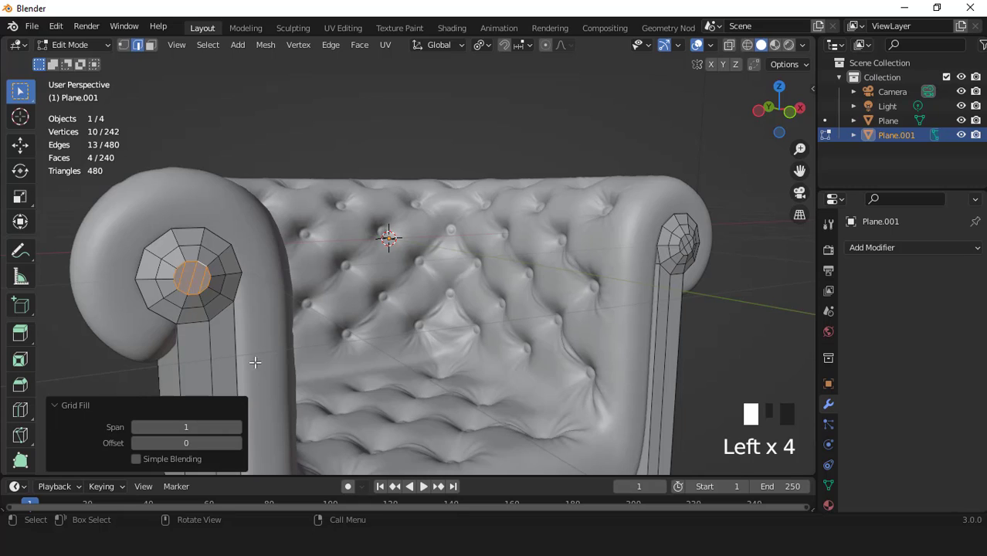
pyautogui.click(237, 427)
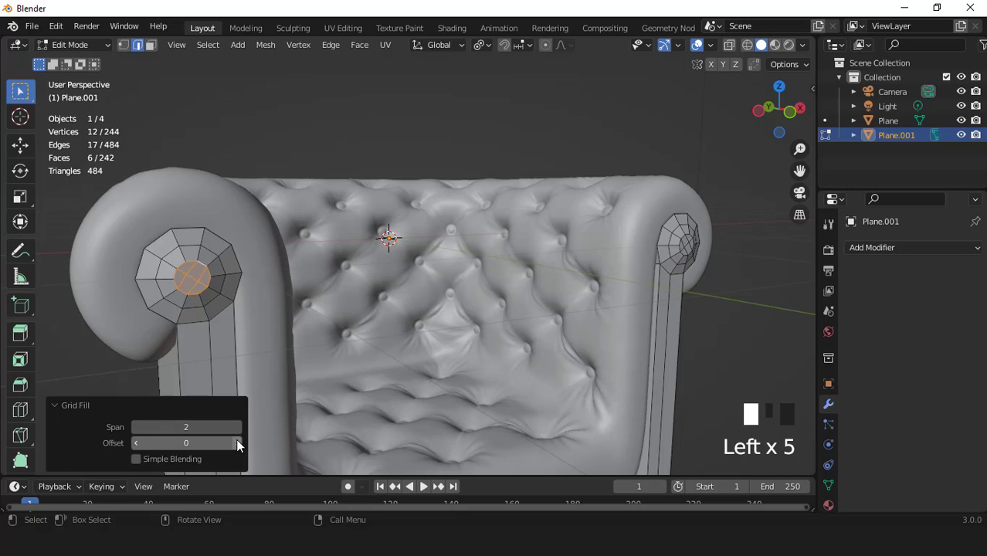
# Return to Object Mode, shade the frame smooth and add a level 2 Subdivision modifier
pyautogui.scroll(-2, 518, 258)
pyautogui.moveTo(517, 258); pyautogui.dragTo(503, 332, button='middle')
pyautogui.press('Tab')
pyautogui.scroll(1, 530, 273)
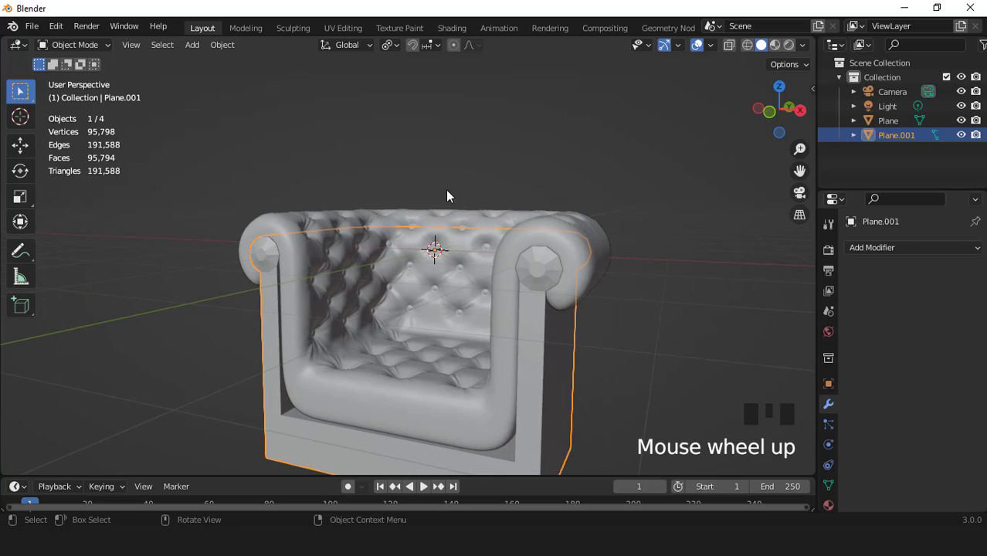
pyautogui.moveTo(446, 190); pyautogui.dragTo(447, 194, button='right')
pyautogui.scroll(-1, 454, 216)
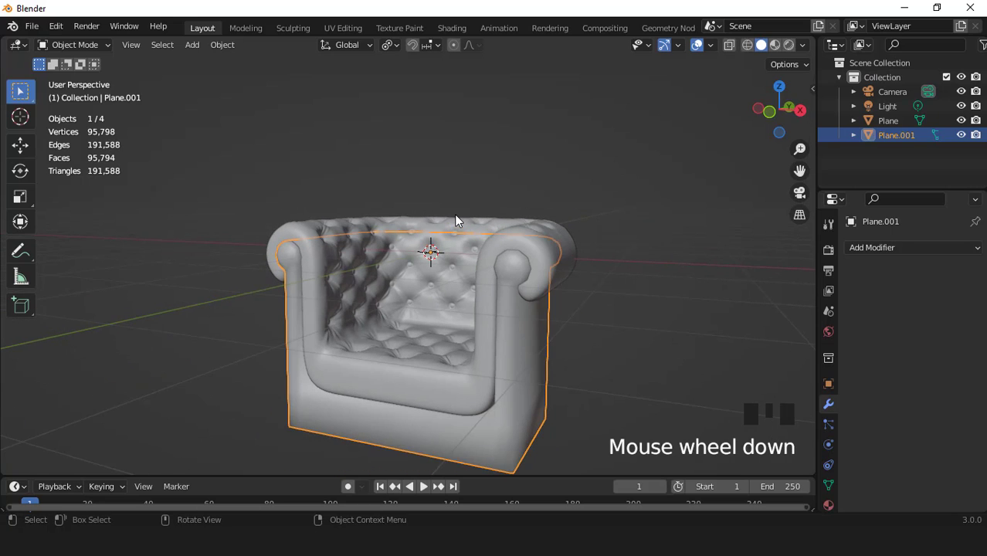
pyautogui.hotkey('ctrl', '2')
# Isolate the frame in local view and turn off the Subdivision modifier's viewport display
pyautogui.press('KP_1')
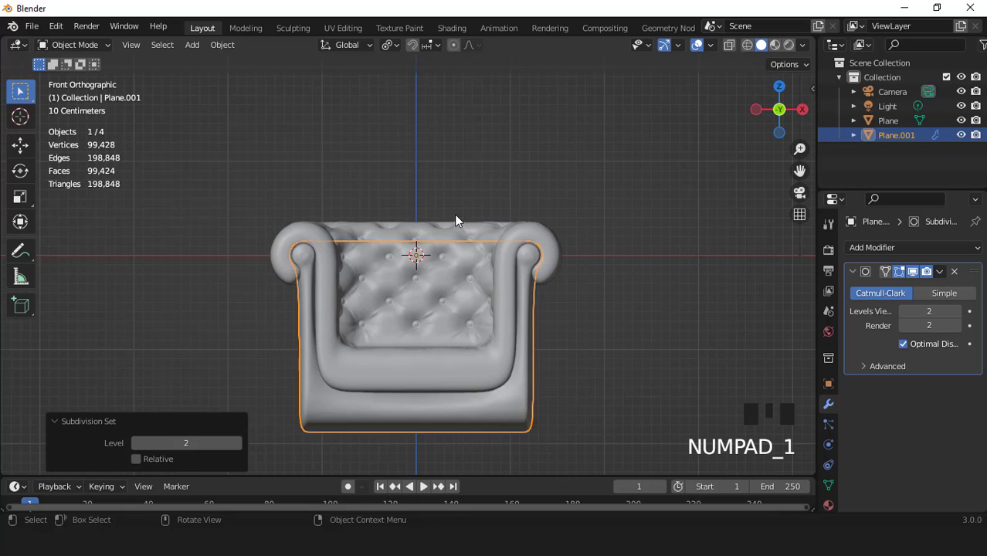
pyautogui.scroll(1, 546, 304)
pyautogui.press('KP_Divide')
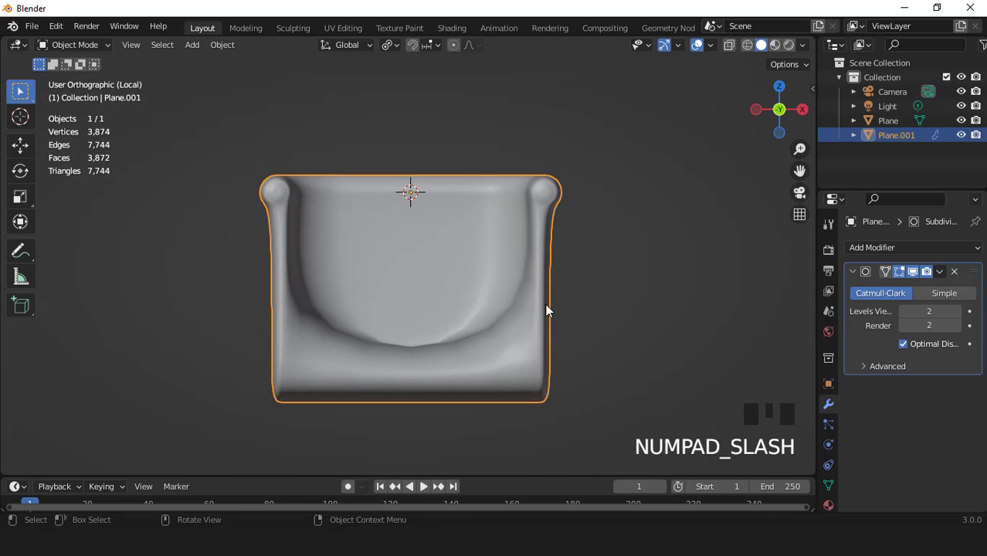
pyautogui.click(913, 272)
# In Edit Mode, add a horizontal loop cut around the frame walls and slide it close beneath the arm tube
pyautogui.moveTo(463, 301); pyautogui.dragTo(517, 299, button='middle')
pyautogui.press('Tab')
pyautogui.hotkey('ctrl', 'r')
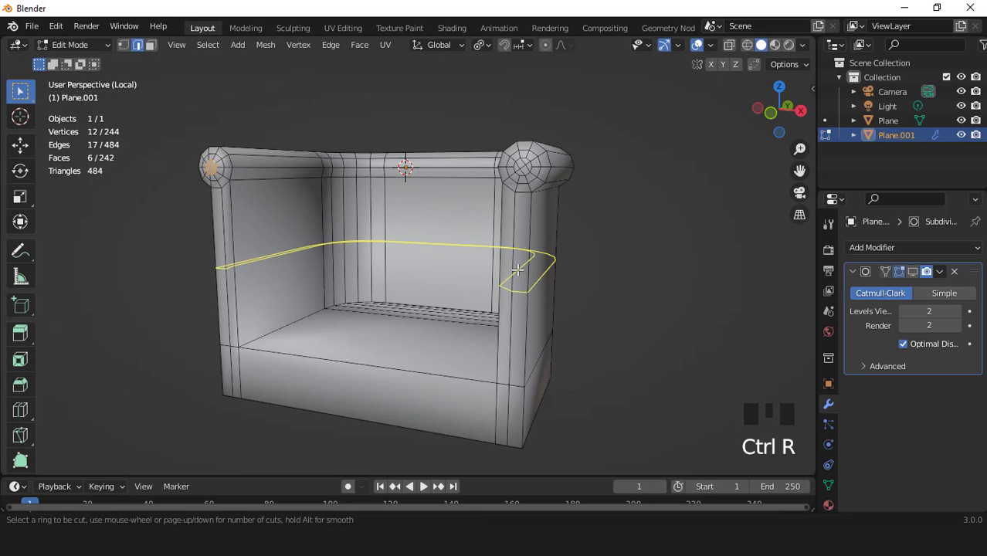
pyautogui.moveTo(516, 268); pyautogui.dragTo(529, 185)
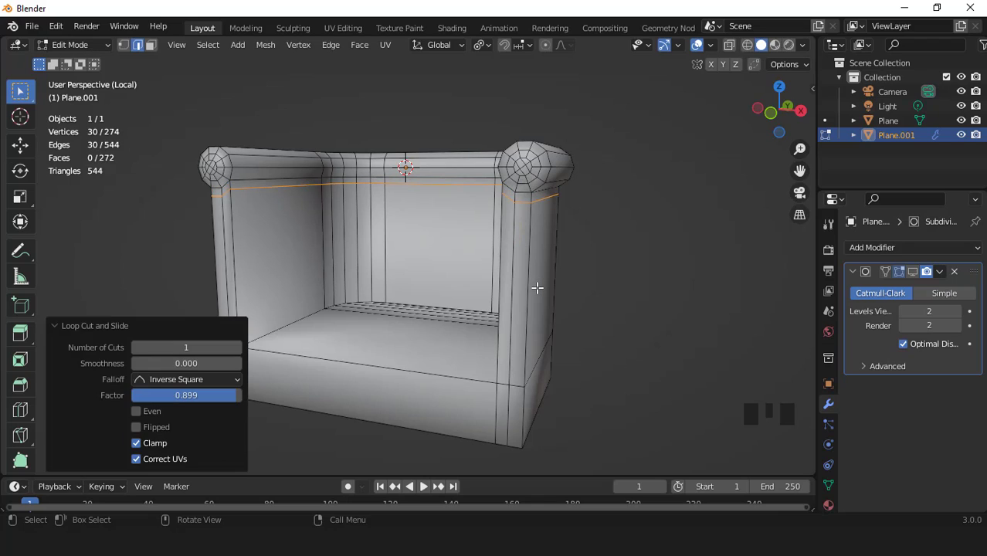
pyautogui.press('g')
pyautogui.press('g')
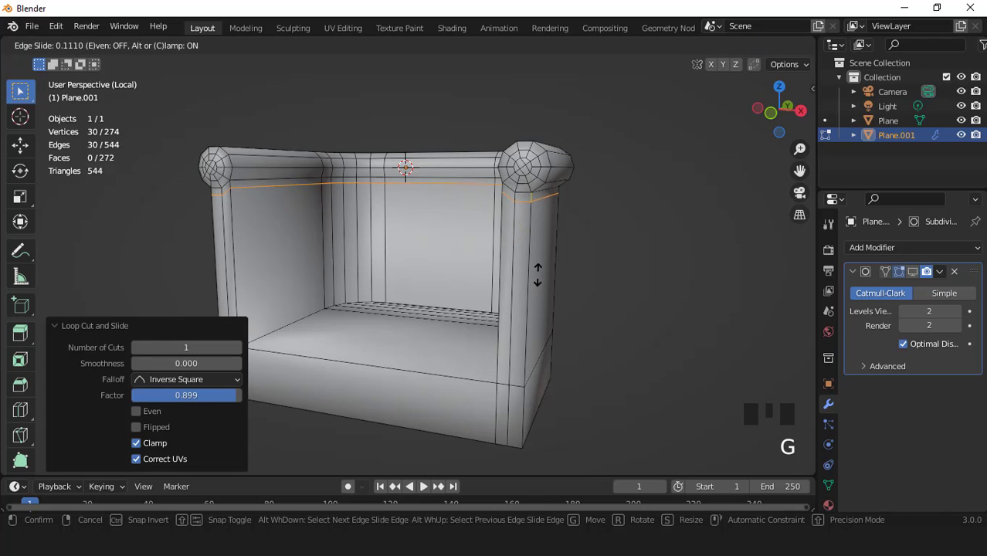
pyautogui.click(537, 223)
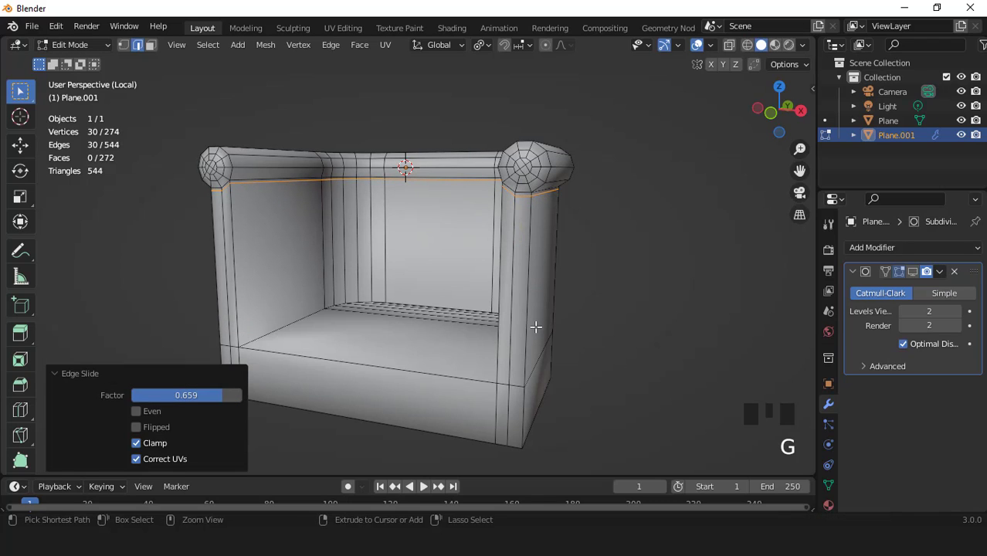
# Add a second horizontal loop cut around the walls just above the base edge, with a slide factor of -0.930
pyautogui.hotkey('ctrl', 'r')
pyautogui.click(535, 326)
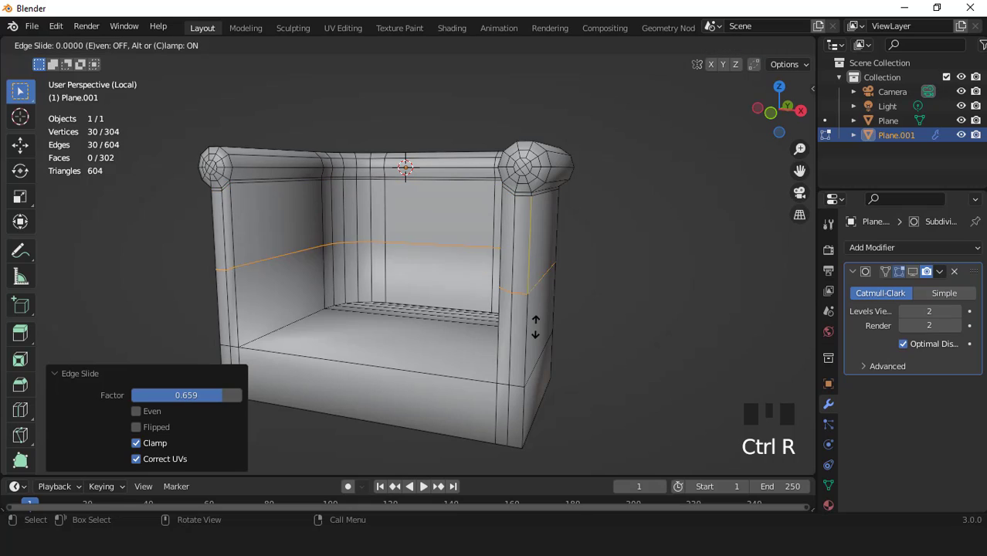
pyautogui.click(535, 413)
pyautogui.moveTo(534, 411); pyautogui.dragTo(386, 195, button='middle')
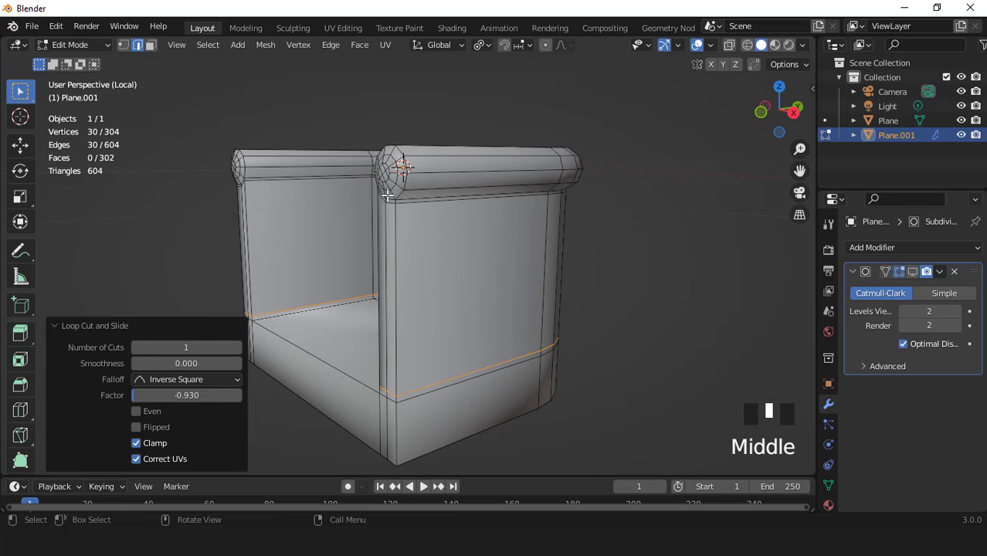
# Add a loop cut across the arms and seat close to their front edge, with a slide factor of 0.944
pyautogui.hotkey('ctrl', 'r')
pyautogui.click(457, 154)
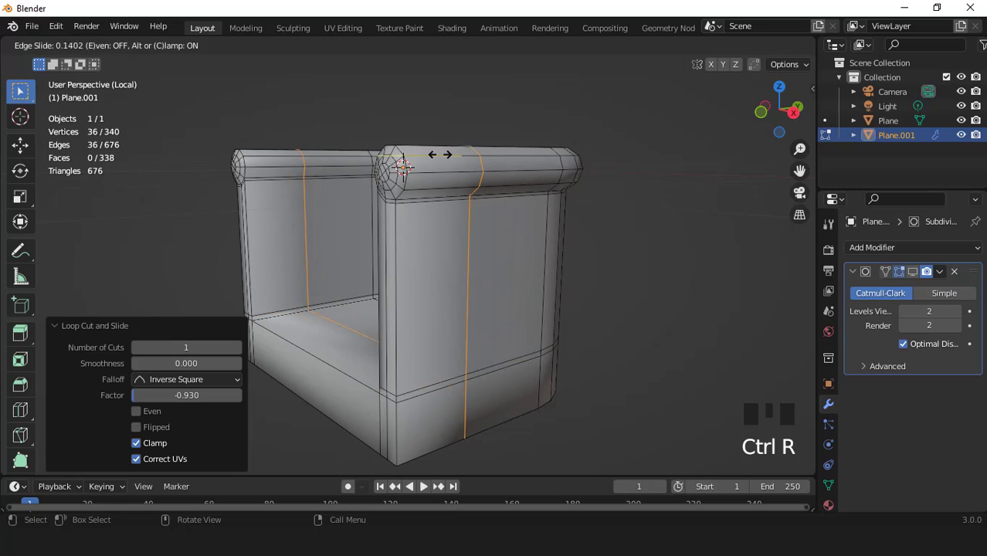
pyautogui.click(386, 152)
pyautogui.moveTo(409, 205); pyautogui.dragTo(533, 229, button='middle')
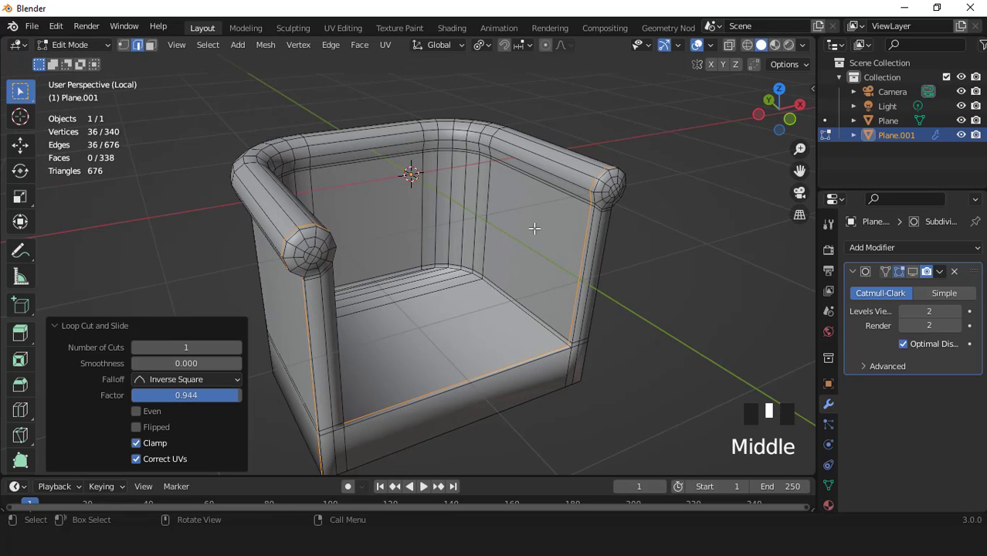
# Preview the frame with the Subdivision modifier temporarily shown in the viewport
pyautogui.click(912, 271)
pyautogui.moveTo(711, 297); pyautogui.dragTo(652, 281, button='middle')
pyautogui.click(912, 271)
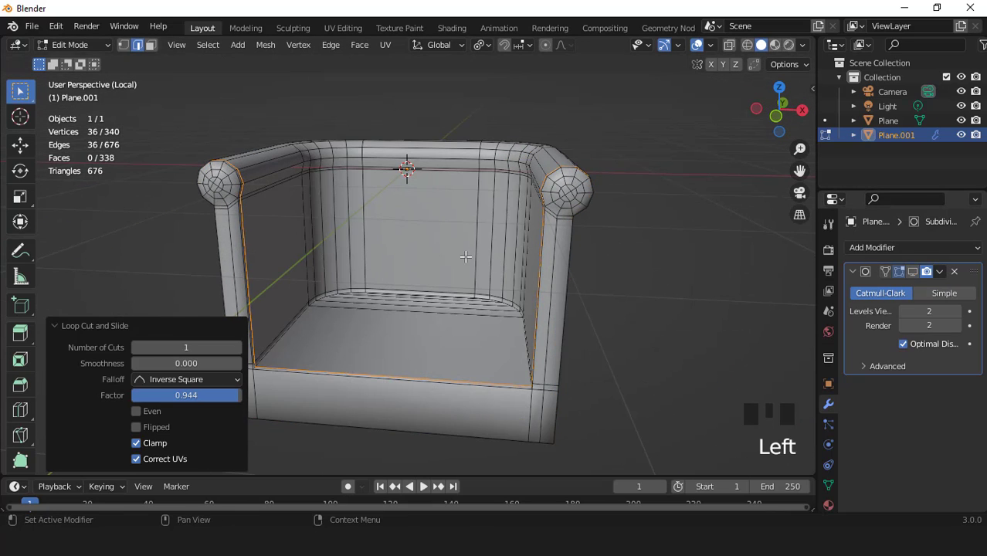
# Set the pivot to Median Point, add two centred vertical loop cuts through the back and front panel, and scale them 2.877 along X
pyautogui.click(479, 46)
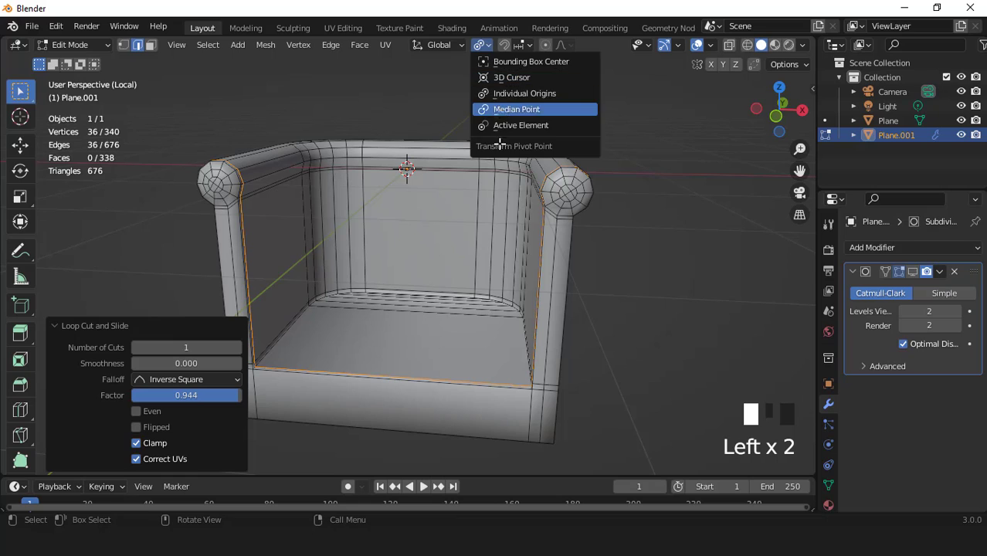
pyautogui.click(498, 108)
pyautogui.press('KP_1')
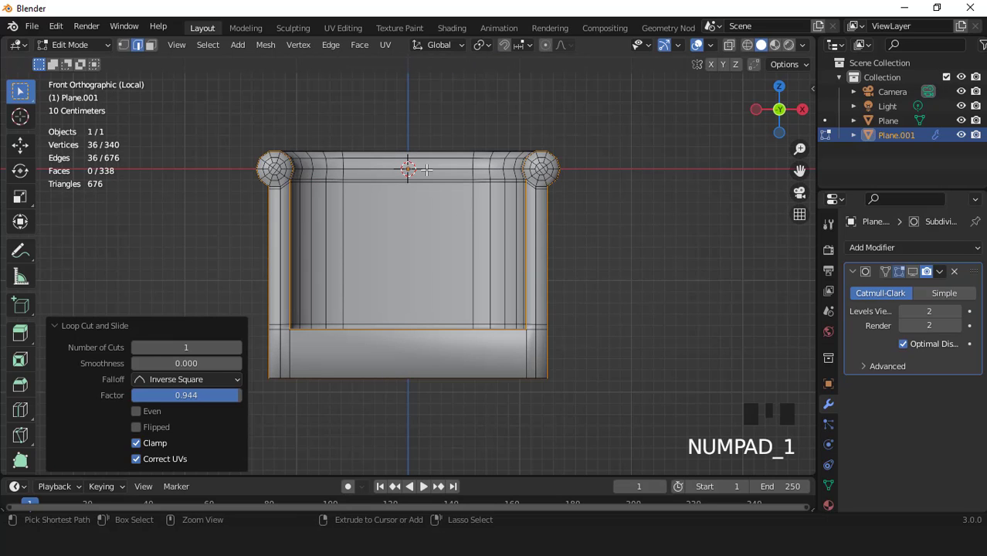
pyautogui.hotkey('ctrl', 'r')
pyautogui.scroll(1, 426, 169)
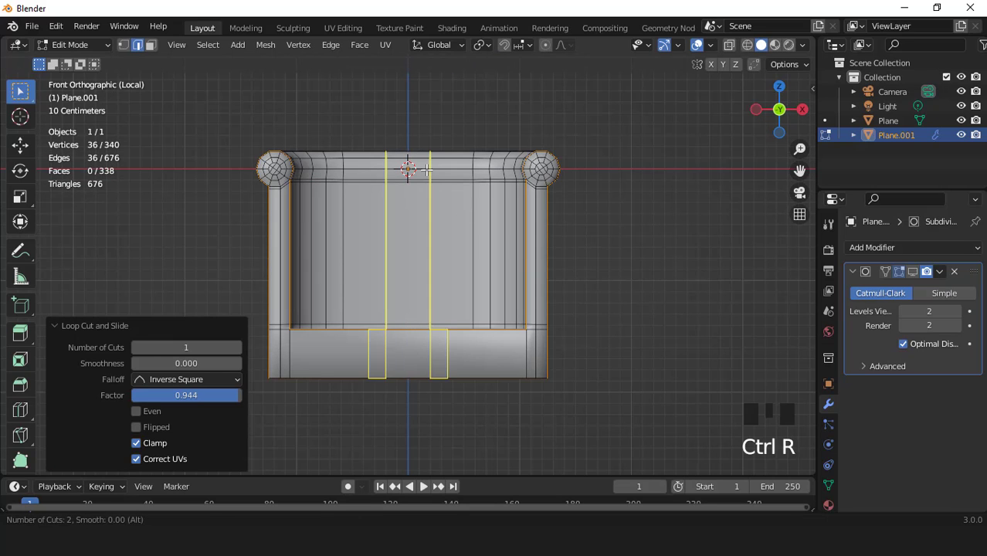
pyautogui.click(426, 169)
pyautogui.rightClick(426, 169)
pyautogui.press('s')
pyautogui.press('x')
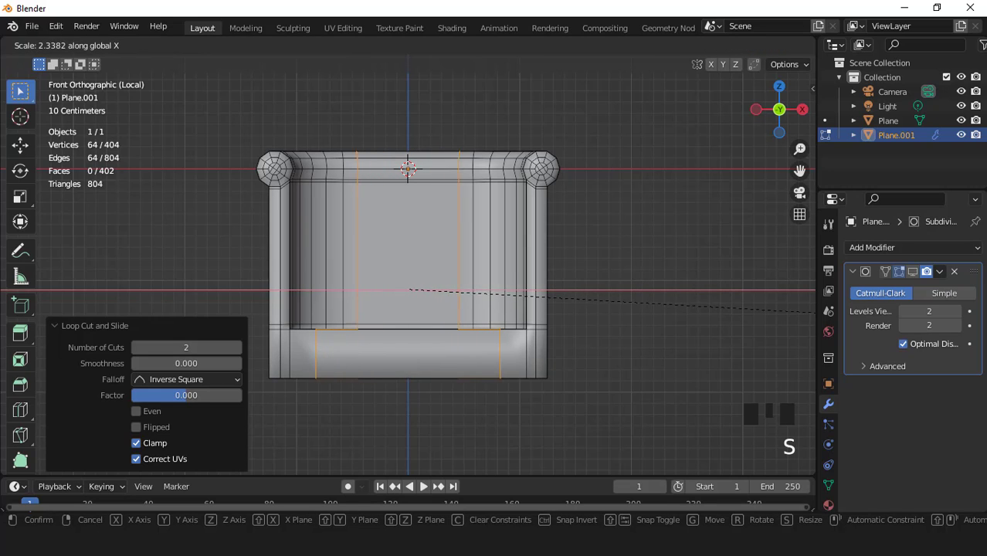
pyautogui.click(426, 272)
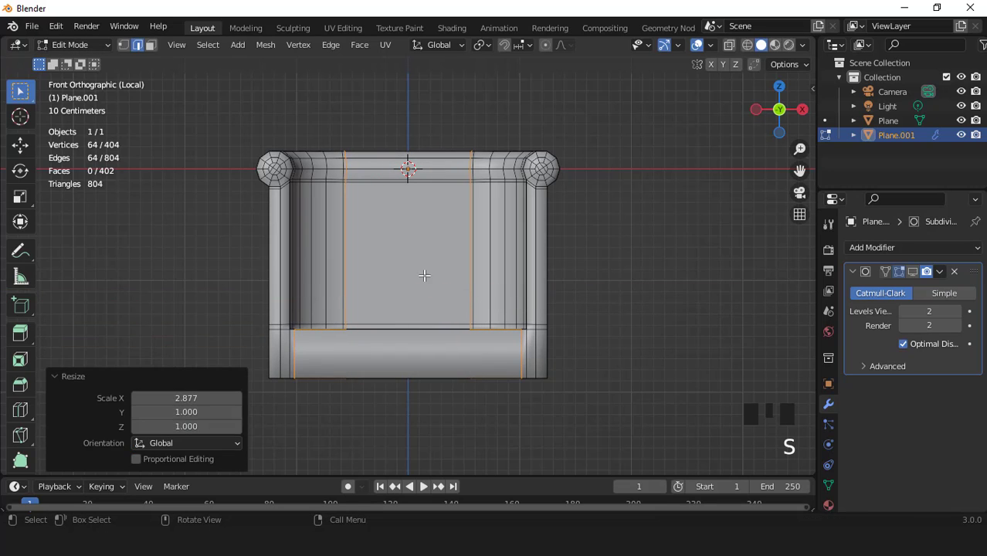
# Return to Object Mode, turn the Subdivision modifier's viewport display back on and leave local view
pyautogui.press('Tab')
pyautogui.scroll(-2, 440, 271)
pyautogui.moveTo(440, 271); pyautogui.dragTo(848, 293, button='middle')
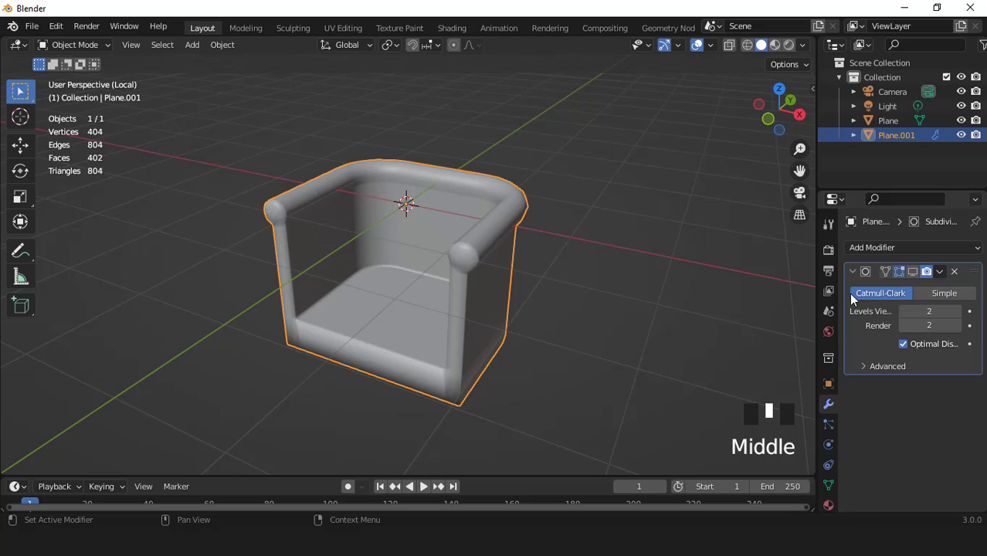
pyautogui.click(913, 271)
pyautogui.moveTo(510, 299); pyautogui.dragTo(482, 290, button='middle')
pyautogui.press('KP_Divide')
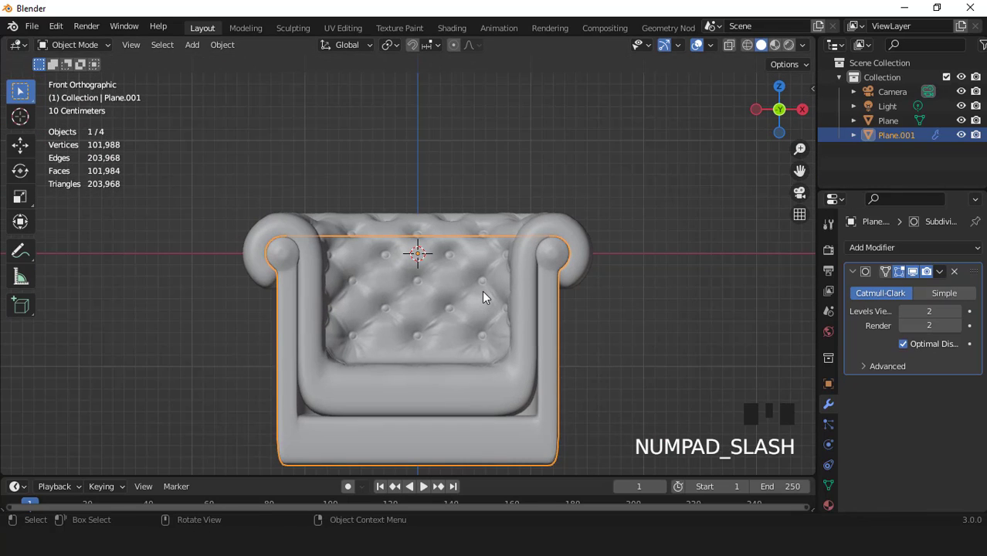
# Select the horizontal vertex rows around the top of the front base panel and raise them slightly along Z
pyautogui.scroll(-2, 446, 365)
pyautogui.scroll(1, 426, 374)
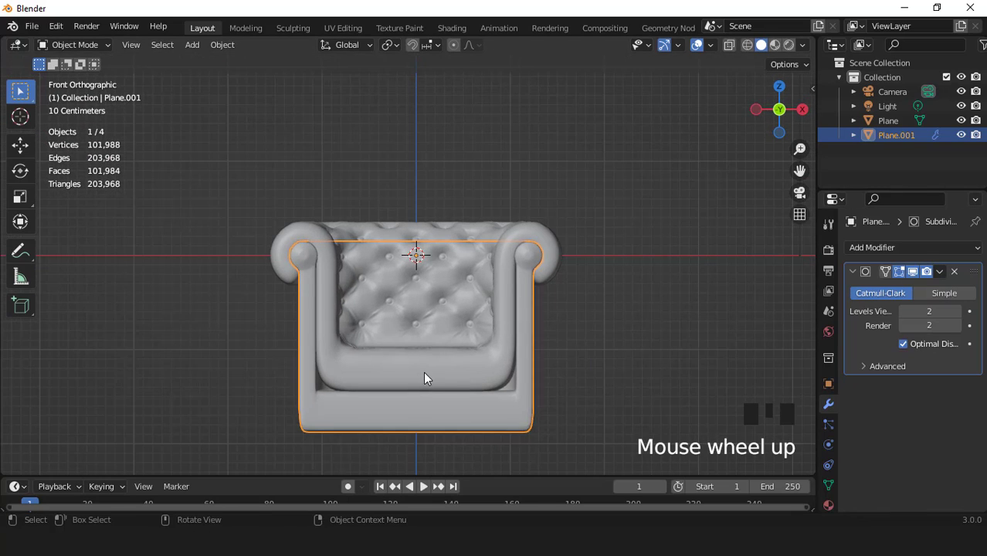
pyautogui.press('Tab')
pyautogui.click(729, 46)
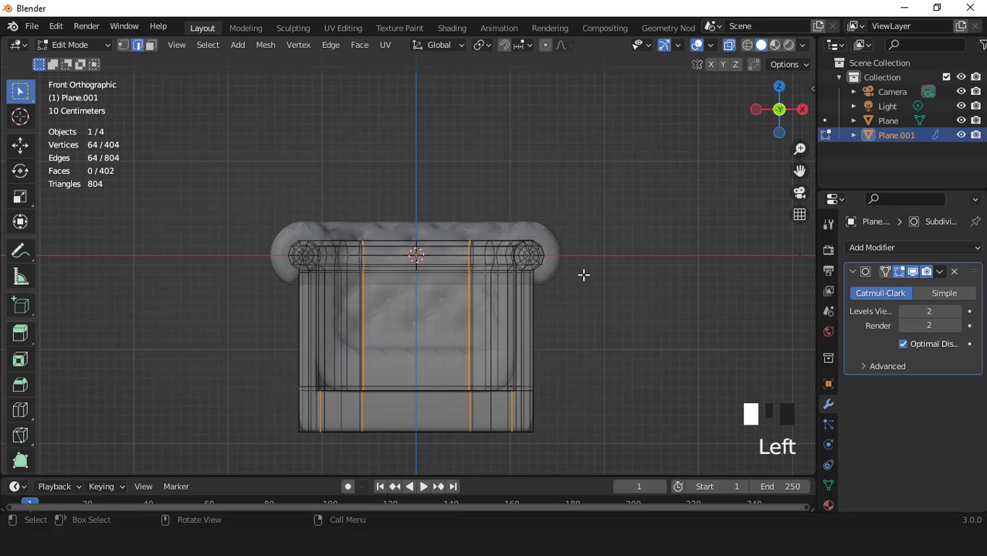
pyautogui.press('1')
pyautogui.moveTo(258, 359); pyautogui.dragTo(549, 406)
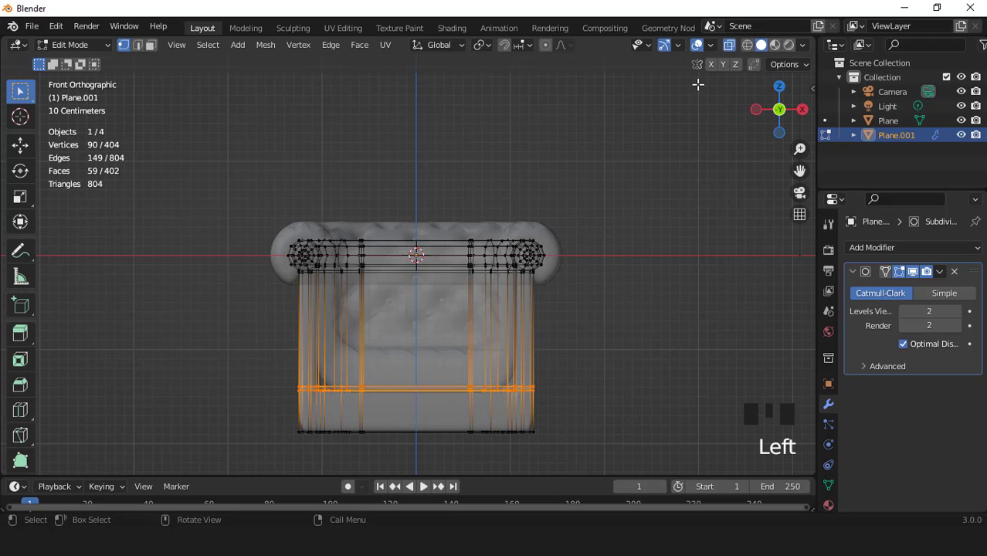
pyautogui.click(729, 46)
pyautogui.scroll(1, 630, 302)
pyautogui.press('g')
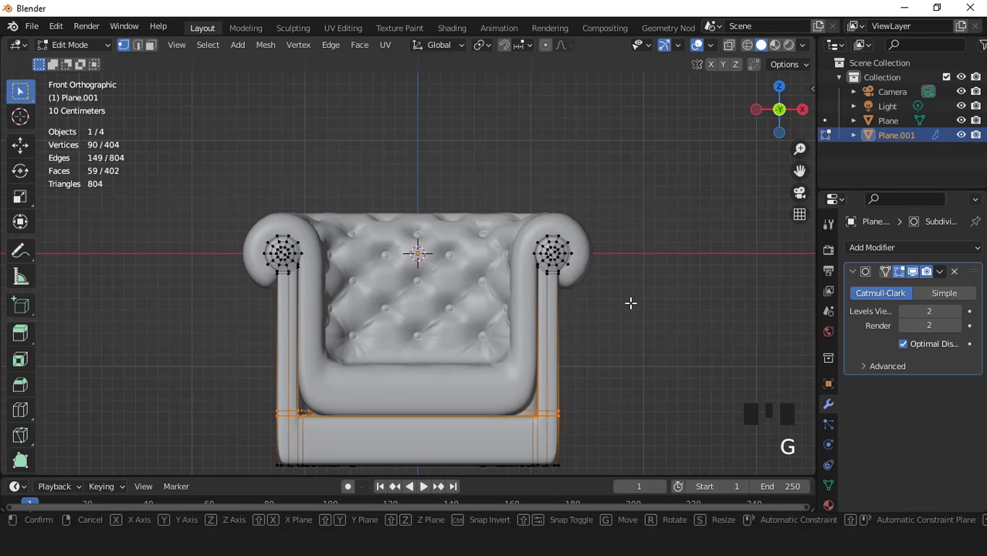
pyautogui.press('z')
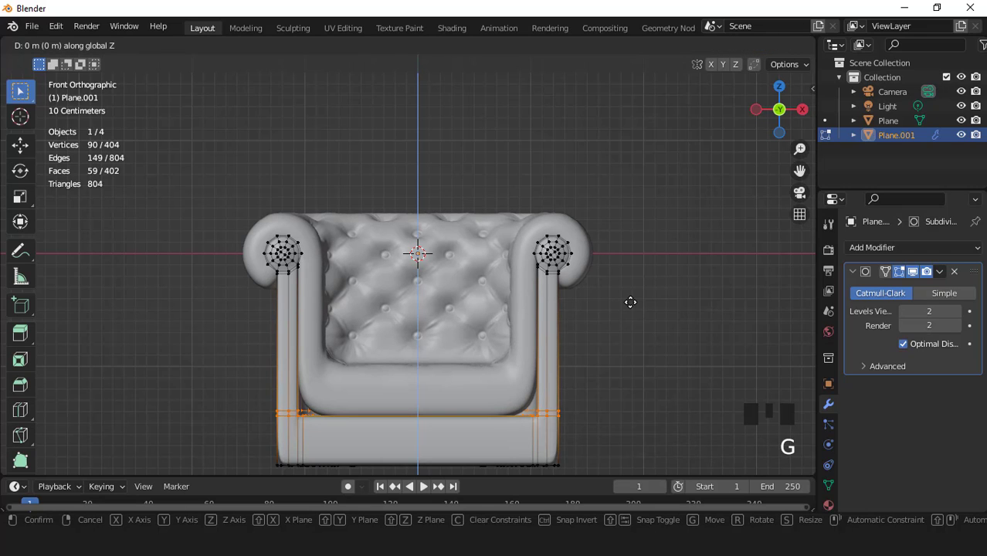
pyautogui.click(630, 300)
pyautogui.press('Tab')
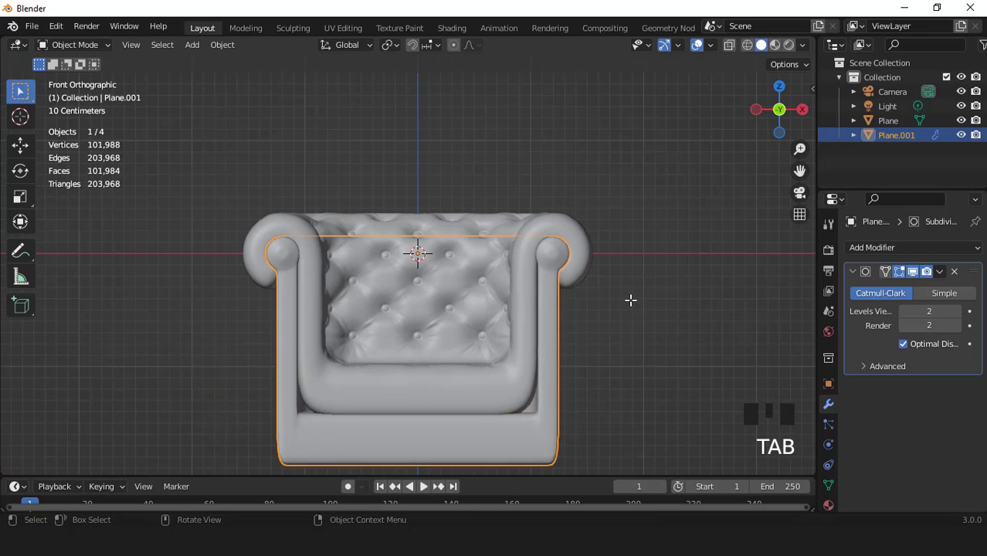
# Examine the armchair from the front and the sides with the viewport overlays temporarily hidden
pyautogui.scroll(-3, 475, 251)
pyautogui.moveTo(475, 250); pyautogui.dragTo(525, 316, button='middle')
pyautogui.click(694, 45)
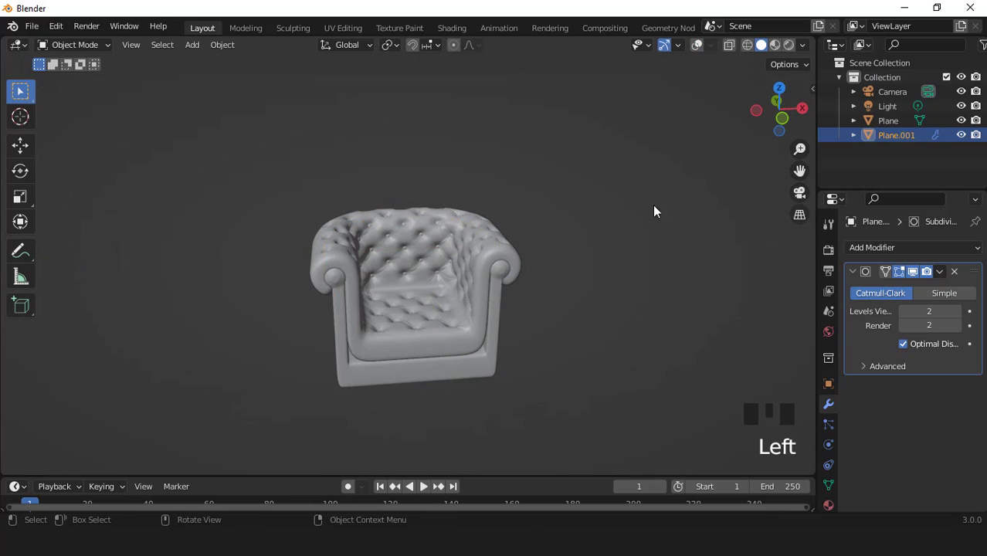
pyautogui.moveTo(654, 209); pyautogui.dragTo(477, 247, button='middle')
pyautogui.scroll(3, 558, 235)
pyautogui.scroll(-2, 555, 229)
pyautogui.scroll(2, 479, 248)
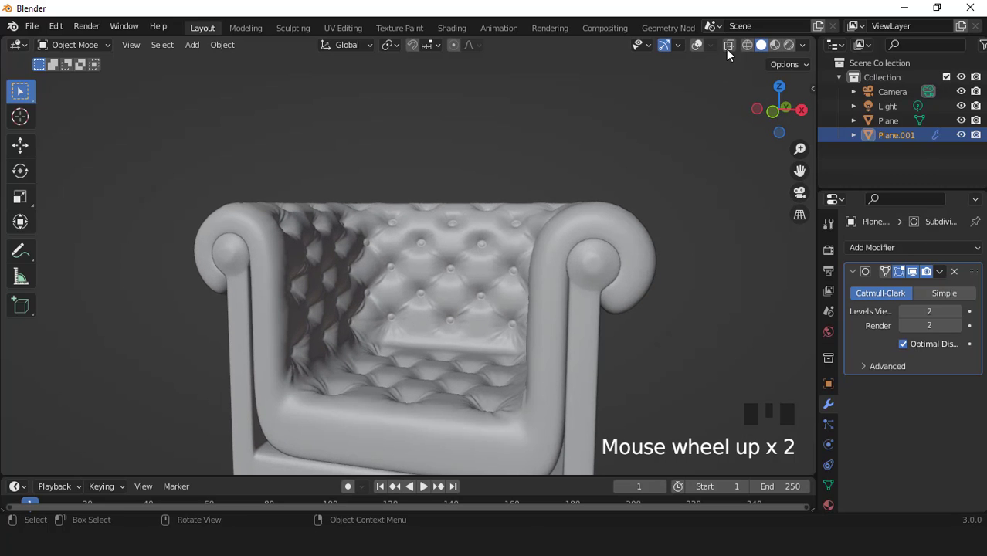
pyautogui.click(697, 45)
# Flatten both domed arm ends by moving their central faces 0.012835 m along Y in local view, and return to Object Mode
pyautogui.moveTo(618, 267); pyautogui.dragTo(493, 338, button='middle')
pyautogui.scroll(2, 504, 281)
pyautogui.press('Tab')
pyautogui.press('KP_1')
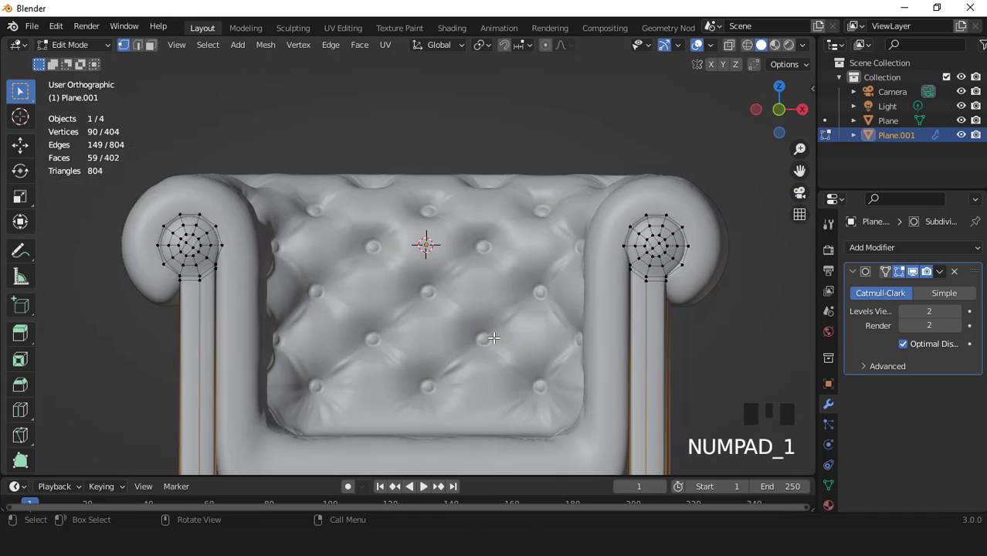
pyautogui.scroll(2, 493, 337)
pyautogui.press('3')
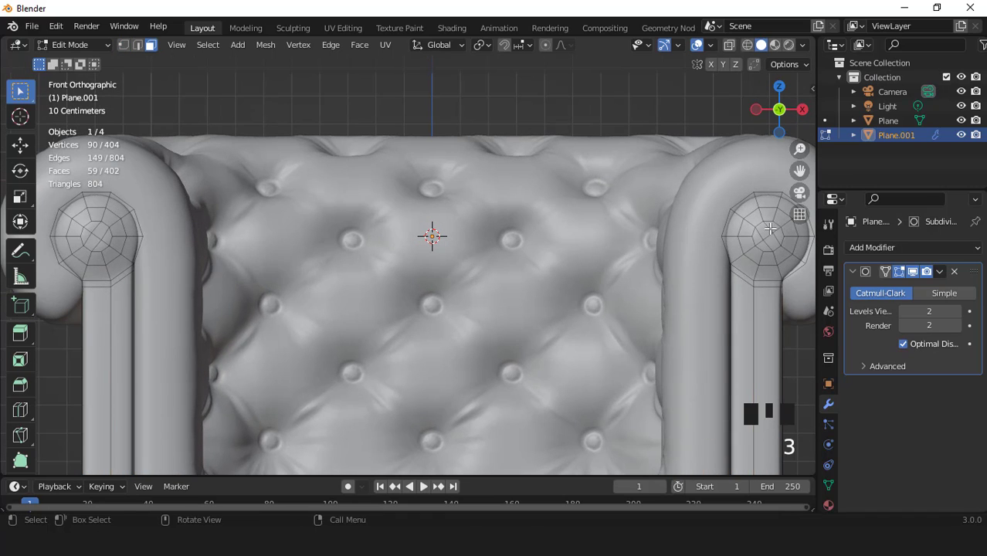
pyautogui.click(762, 233)
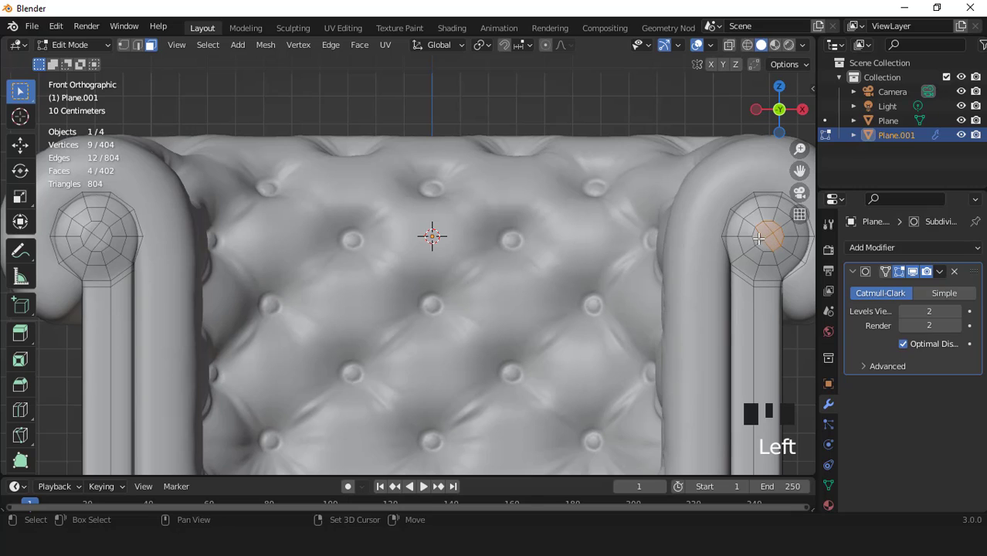
pyautogui.keyDown('shift'); pyautogui.click(761, 245); pyautogui.keyUp('shift')
pyautogui.keyDown('shift'); pyautogui.click(761, 245); pyautogui.keyUp('shift')
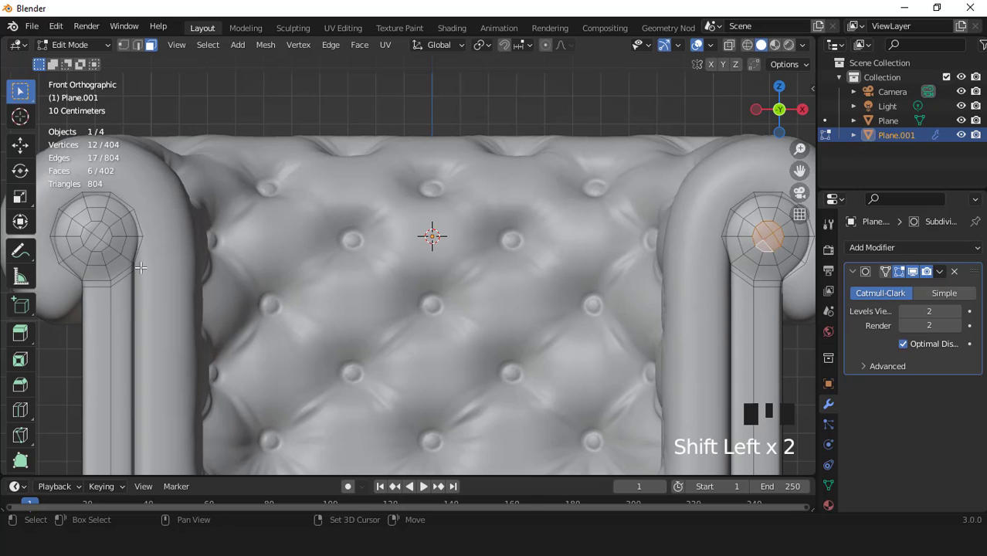
pyautogui.keyDown('shift'); pyautogui.click(93, 237); pyautogui.keyUp('shift')
pyautogui.moveTo(103, 244); pyautogui.dragTo(210, 280, button='middle')
pyautogui.press('KP_Divide')
pyautogui.press('KP_3')
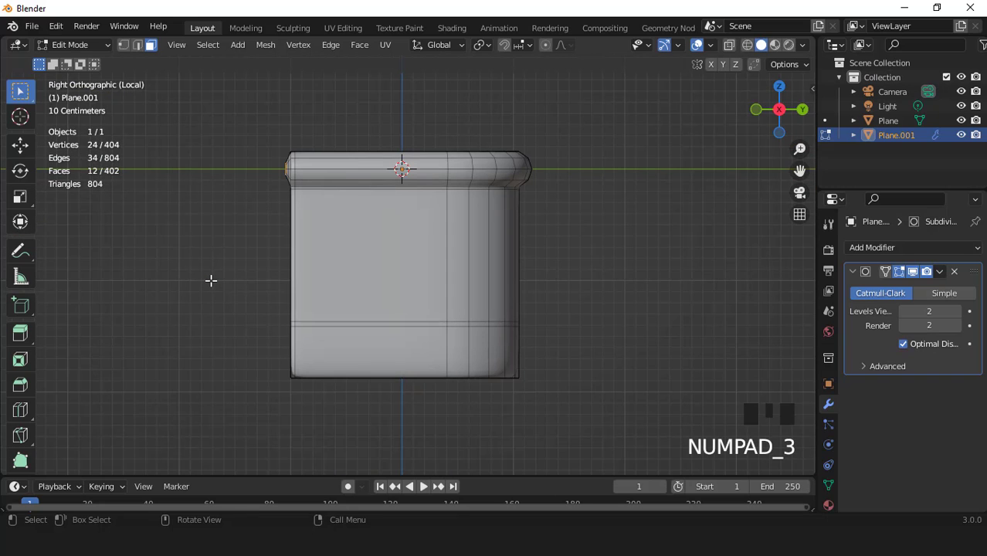
pyautogui.press('KP_Decimal')
pyautogui.scroll(12, 366, 282)
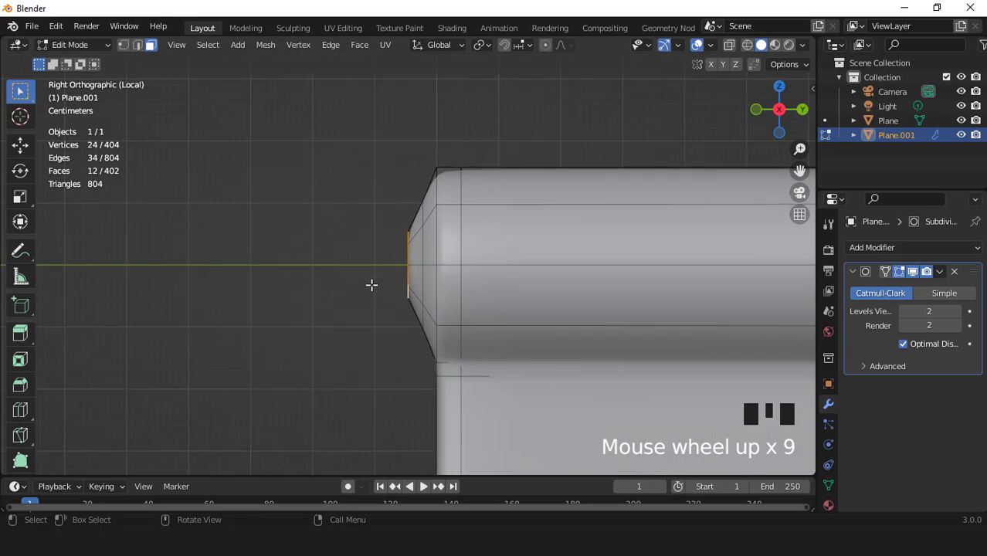
pyautogui.press('g')
pyautogui.press('y')
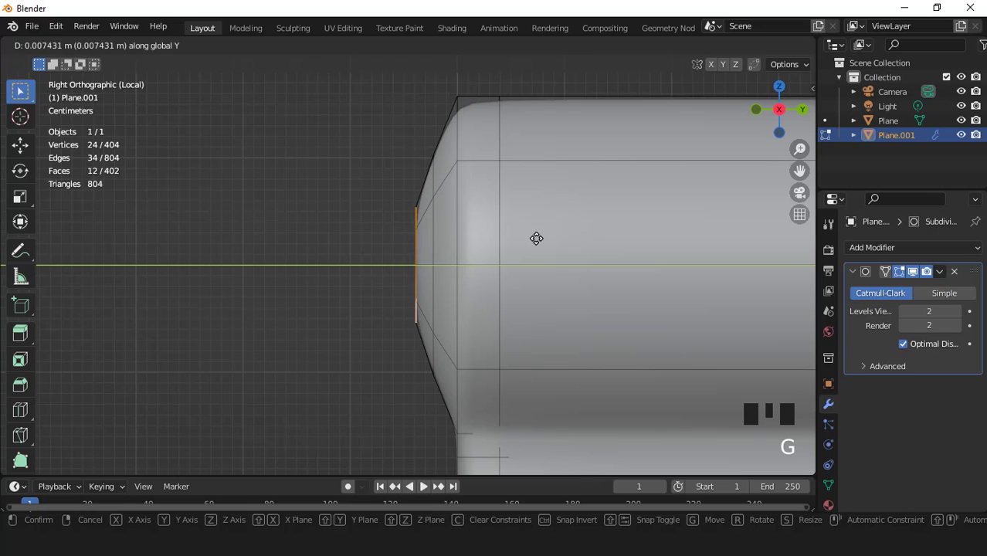
pyautogui.click(539, 239)
pyautogui.scroll(-7, 540, 238)
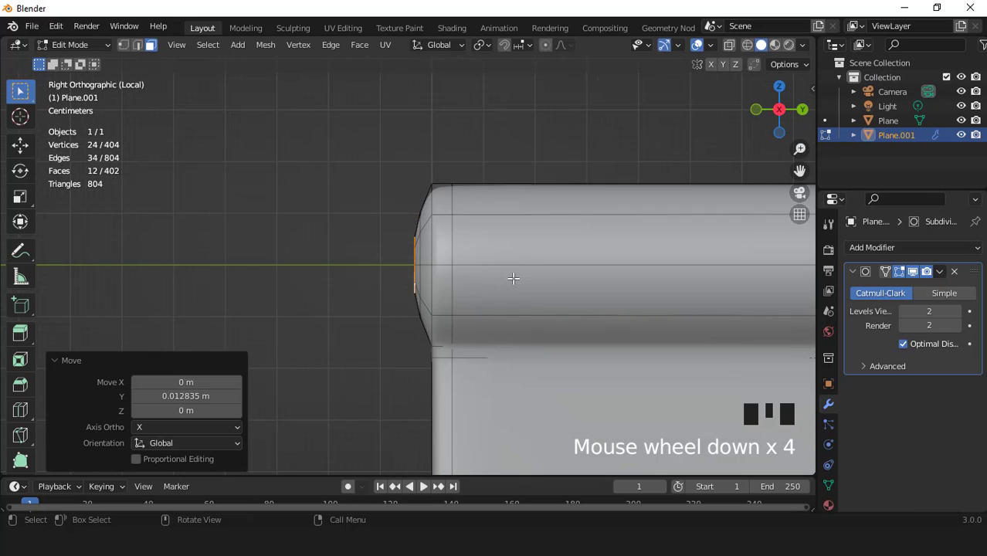
pyautogui.press('KP_Divide')
pyautogui.press('Tab')
# Deselect the frame and add a mesh circle with 4 vertices at the origin
pyautogui.scroll(-4, 519, 283)
pyautogui.scroll(-2, 521, 281)
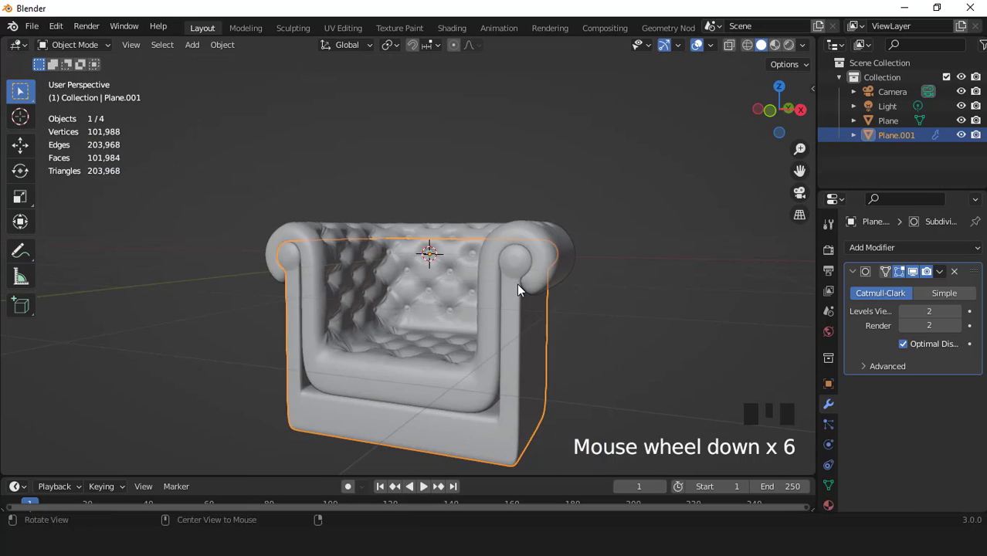
pyautogui.moveTo(518, 283); pyautogui.dragTo(542, 279, button='middle')
pyautogui.click(593, 238)
pyautogui.moveTo(588, 231); pyautogui.dragTo(533, 266, button='middle')
pyautogui.keyDown('shift'); pyautogui.moveTo(533, 266); pyautogui.dragTo(484, 221, button='middle'); pyautogui.keyUp('shift')
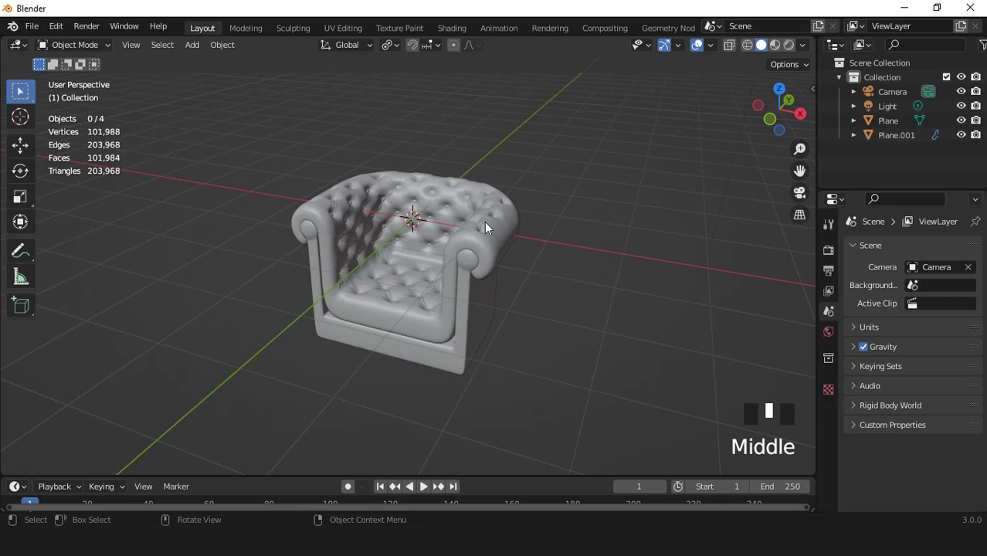
pyautogui.click(192, 45)
pyautogui.moveTo(203, 65)
pyautogui.click(332, 90)
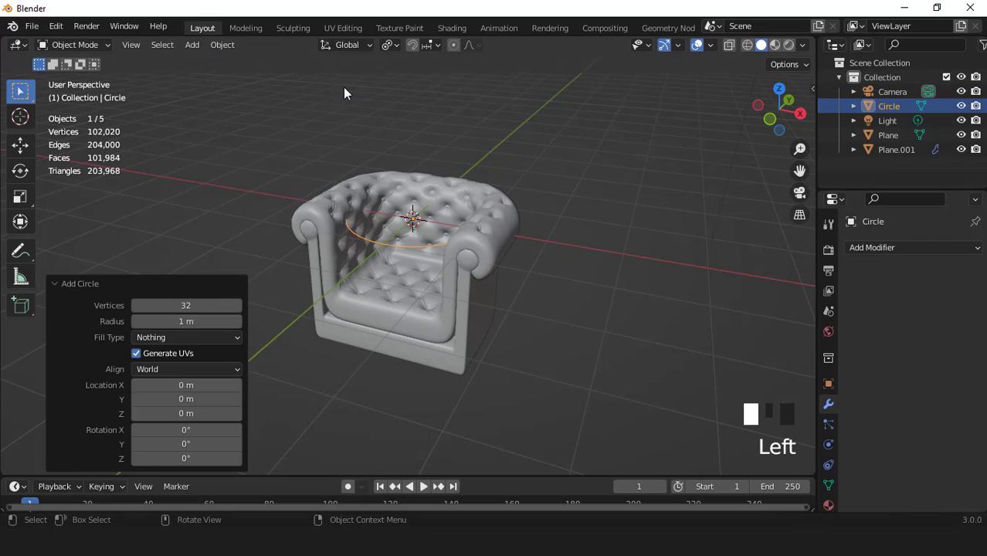
pyautogui.doubleClick(217, 305)
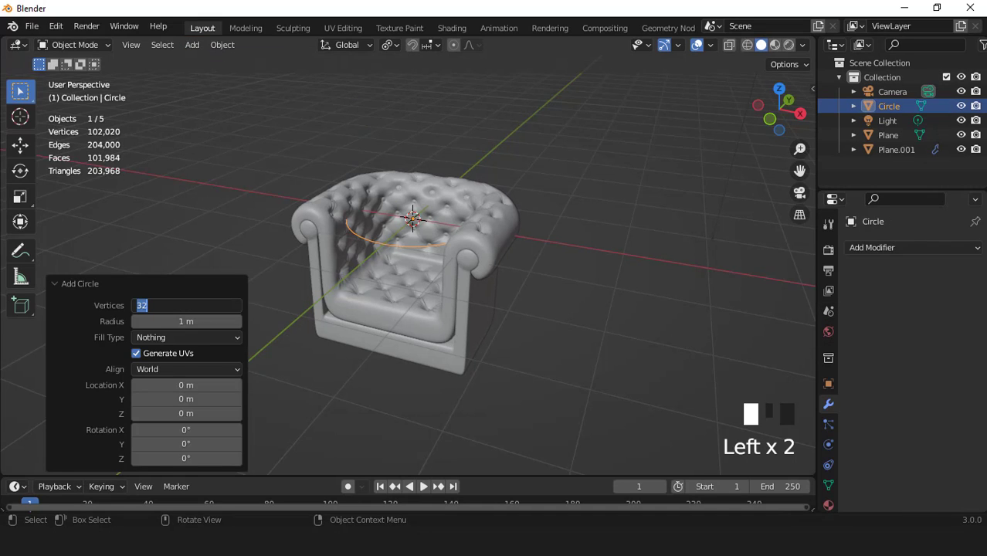
pyautogui.write('4')
pyautogui.press('Return')
# Isolate the four-vertex circle in local view and rotate it 45° about Z
pyautogui.press('KP_Divide')
pyautogui.press('KP_7')
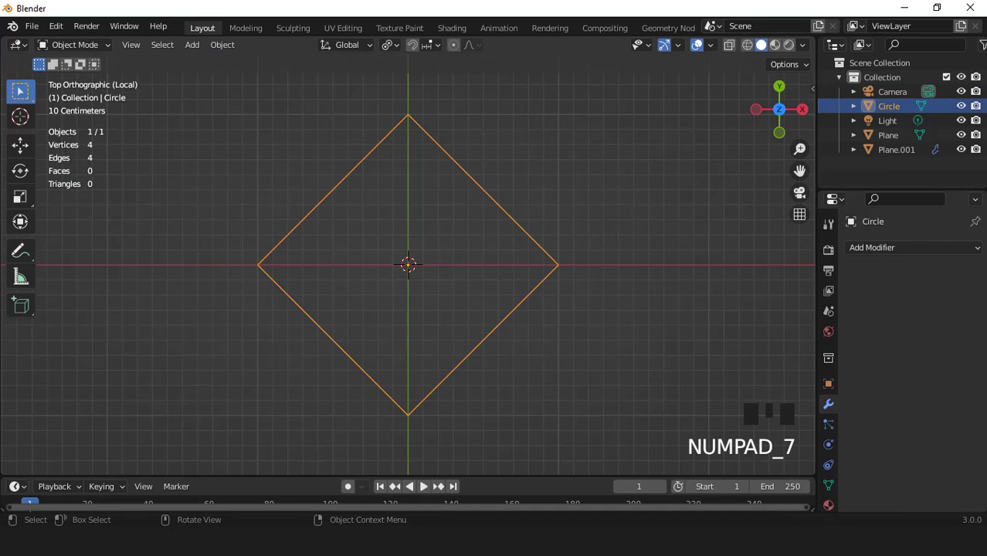
pyautogui.scroll(-2, 322, 319)
pyautogui.write('r')
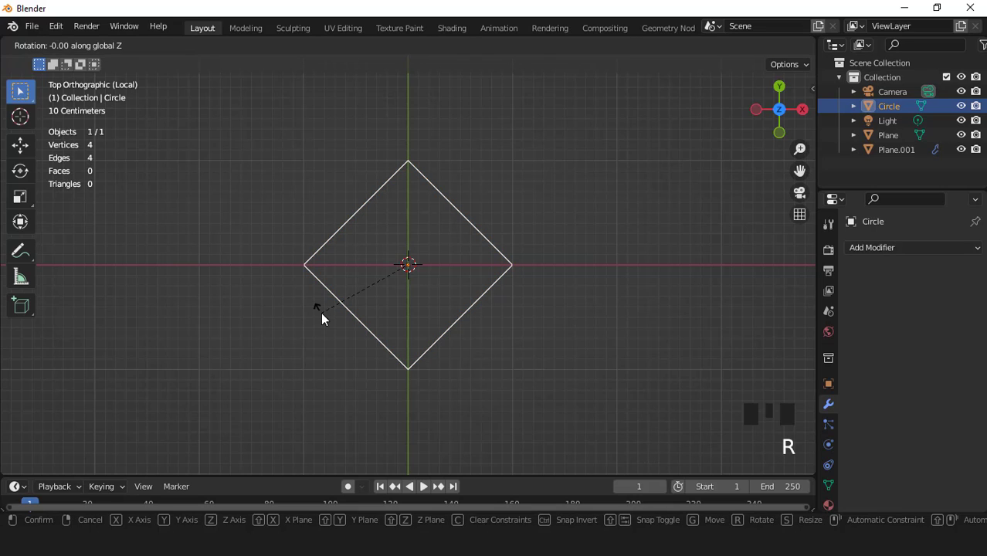
pyautogui.write('45')
pyautogui.press('Return')
# Round the square's four corners with a vertex bevel of 4 segments, slightly wider than 0.205 m
pyautogui.press('Tab')
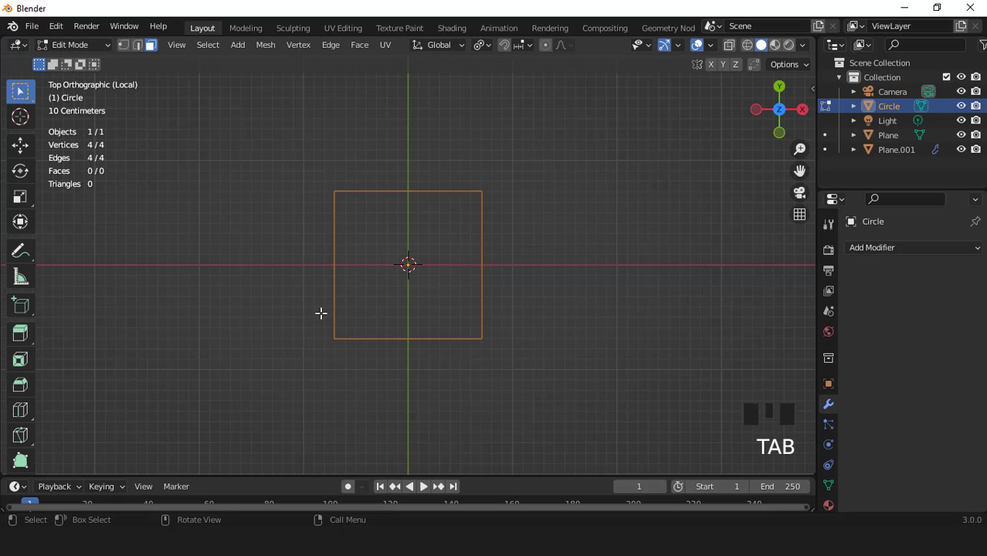
pyautogui.press('1')
pyautogui.hotkey('ctrl', 'shift', 'b')
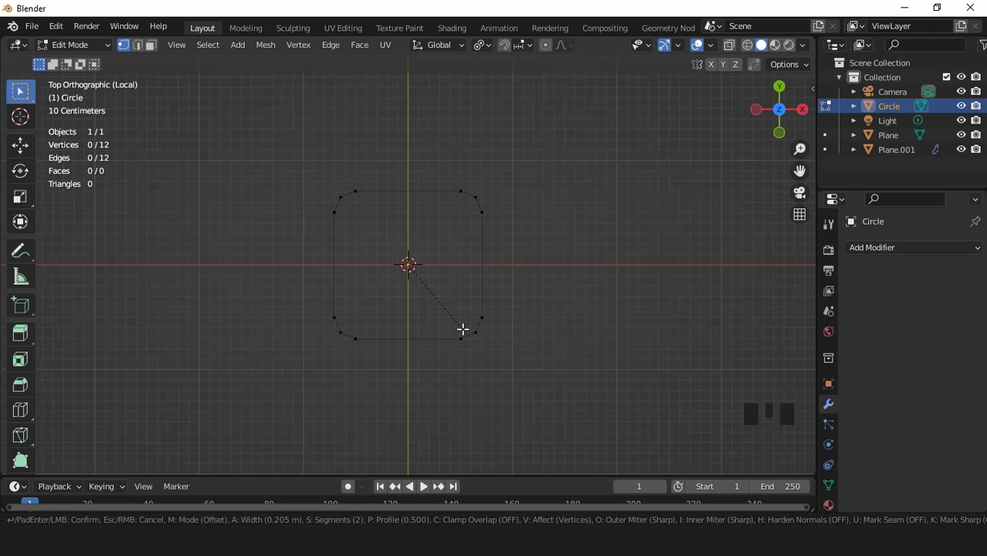
pyautogui.click(462, 329)
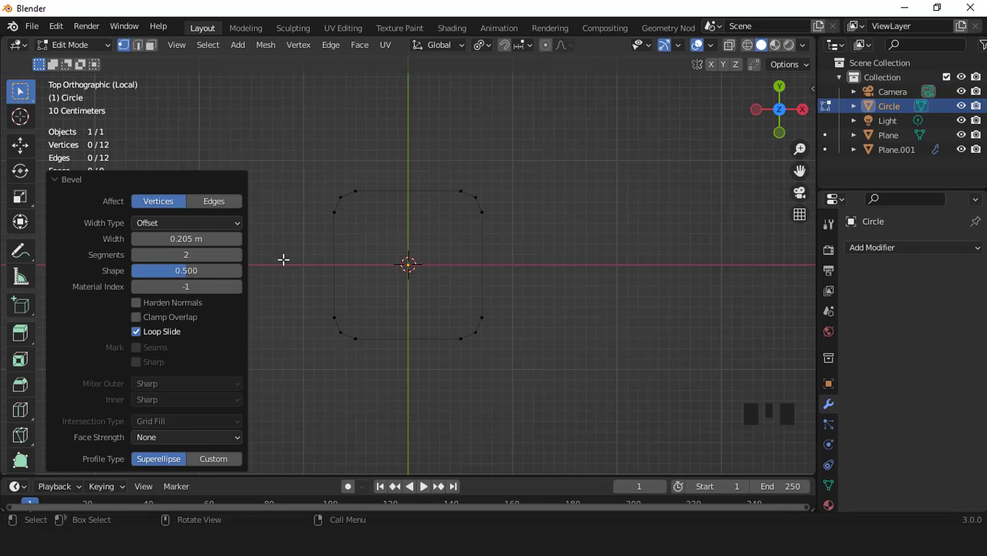
pyautogui.click(237, 255)
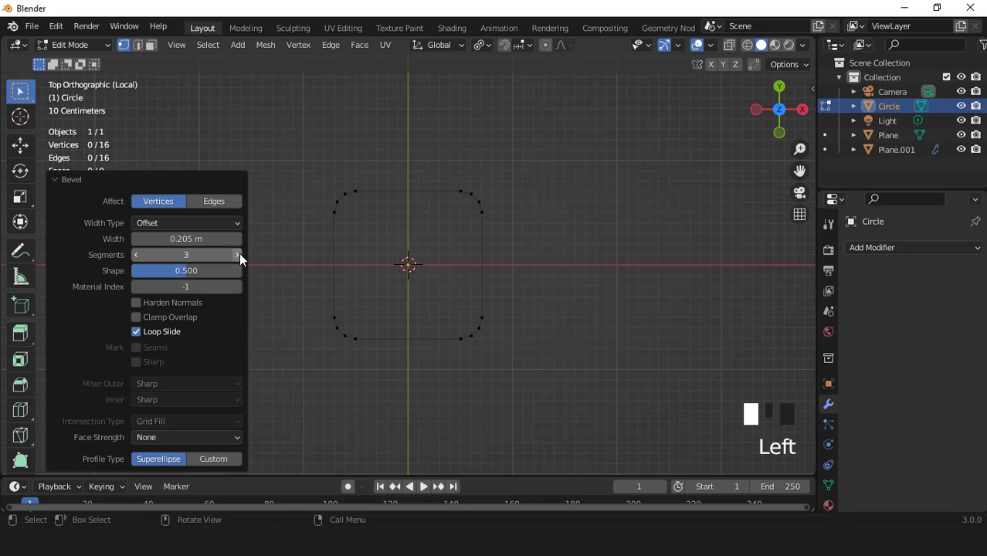
pyautogui.click(238, 254)
pyautogui.click(212, 240)
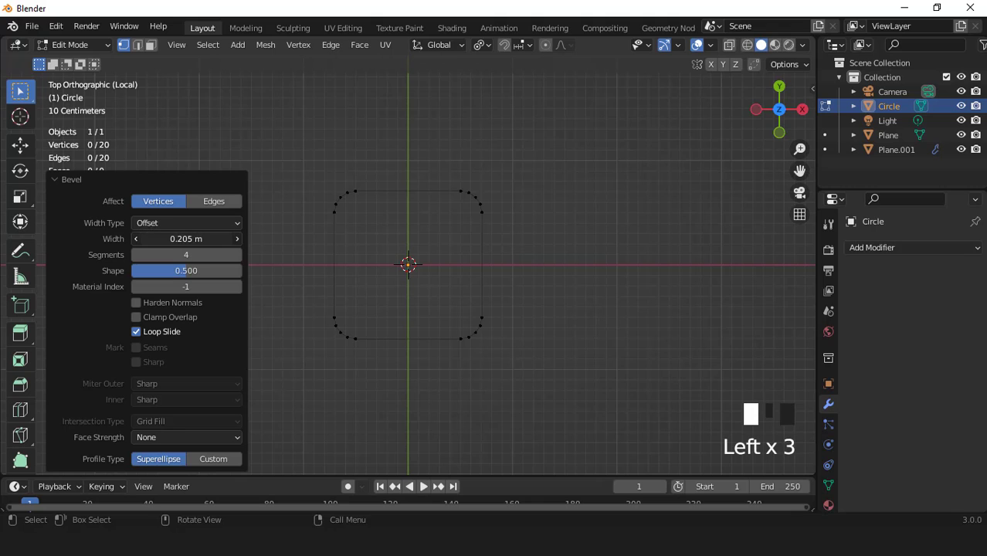
pyautogui.press('Tab')
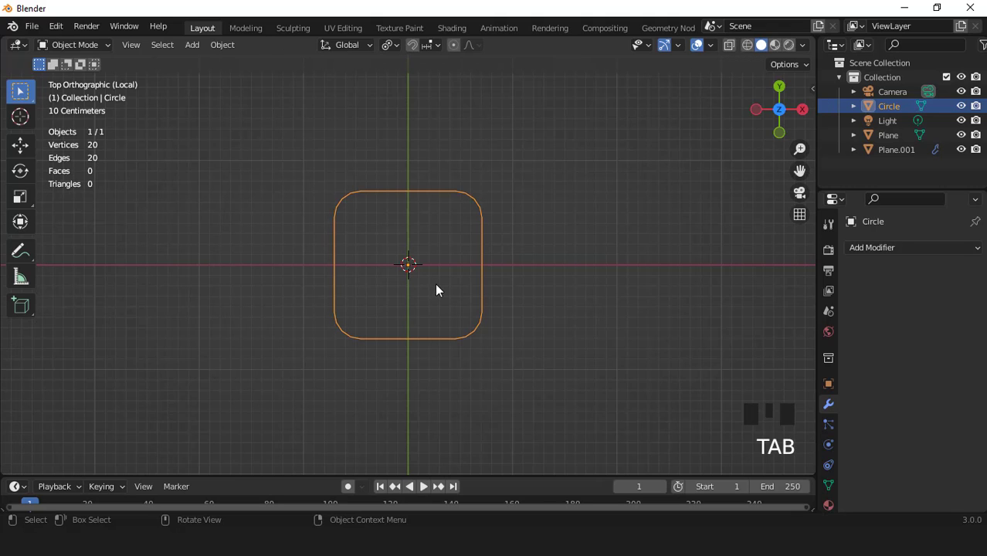
# Scale the whole rounded square outline by 0.409 and extrude it about 0.99 m upward along Z
pyautogui.press('KP_1')
pyautogui.press('Tab')
pyautogui.press('a')
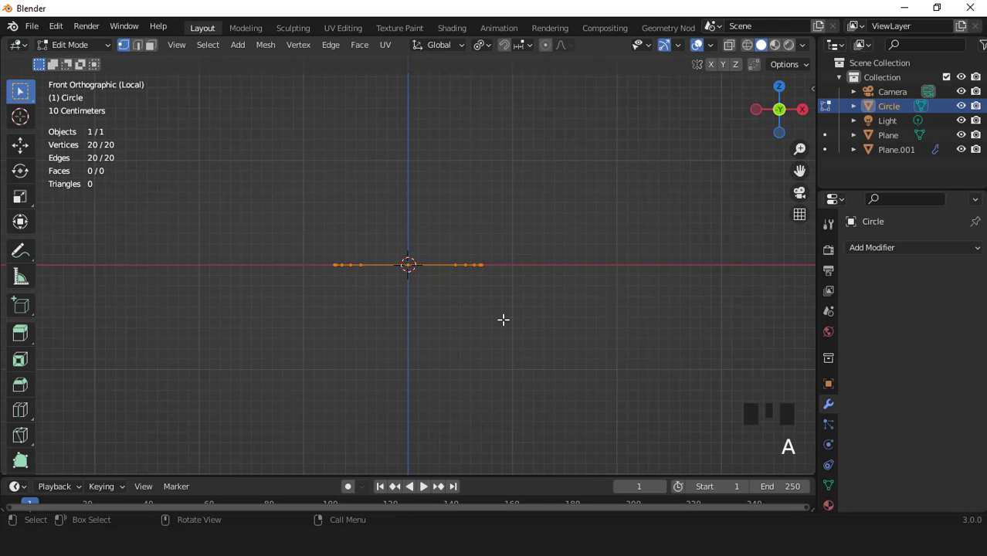
pyautogui.press('s')
pyautogui.click(471, 308)
pyautogui.press('e')
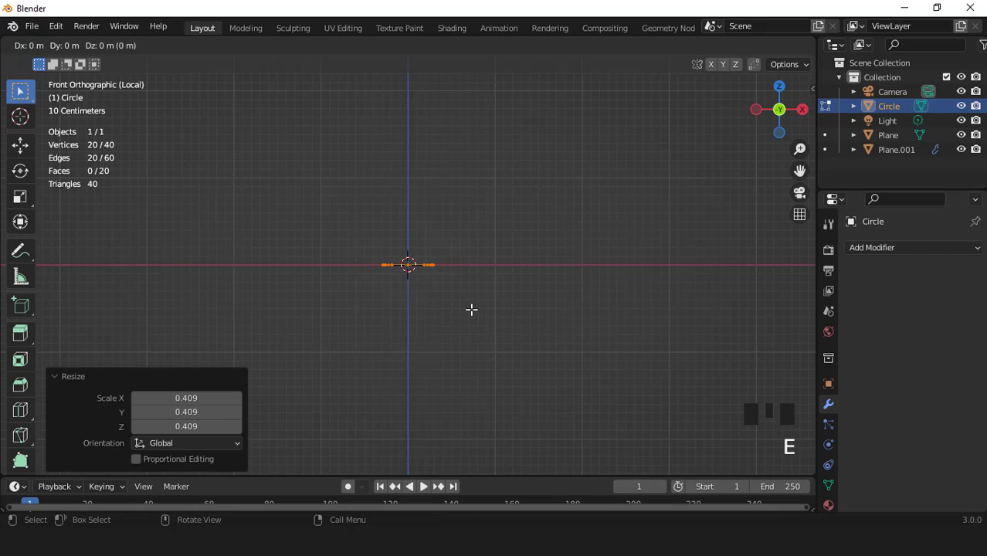
pyautogui.click(471, 223)
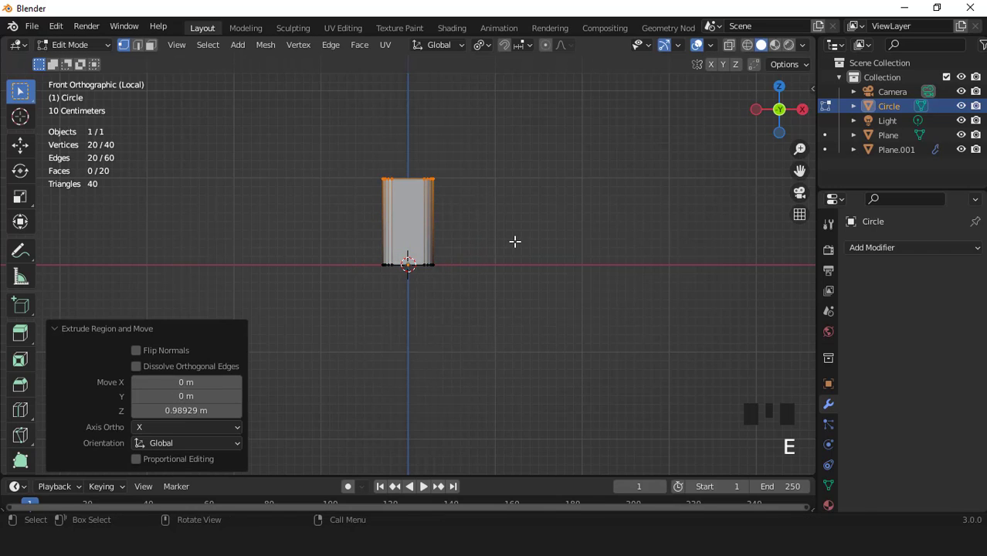
# Taper the leg by scaling its top loop by 1.464 and raise that loop about 0.144 m along Z
pyautogui.press('s')
pyautogui.click(573, 255)
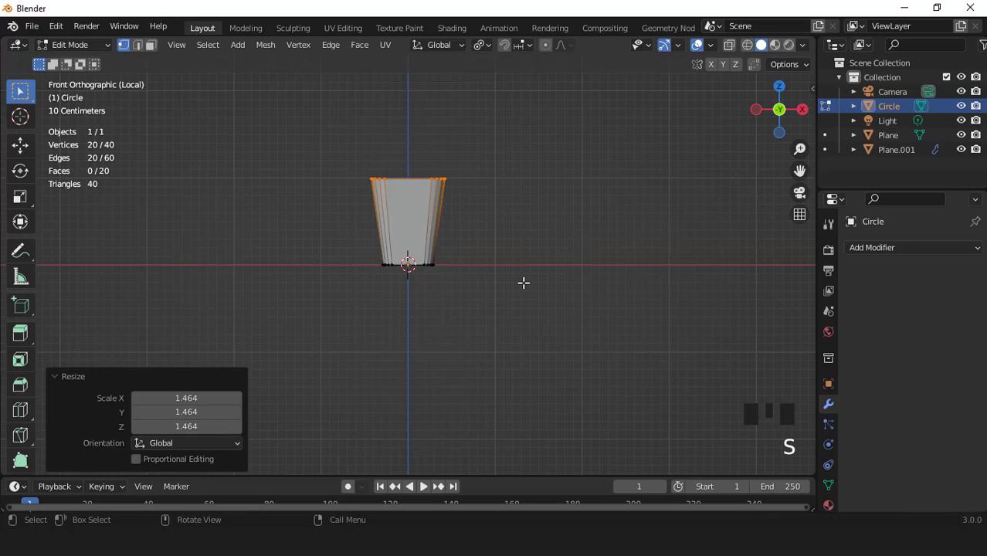
pyautogui.scroll(2, 521, 279)
pyautogui.press('g')
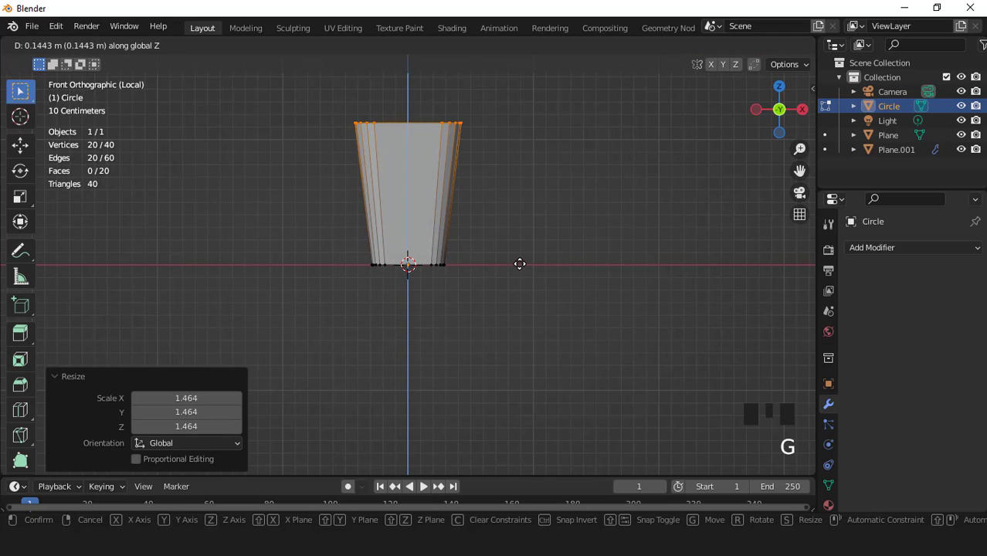
pyautogui.click(520, 264)
# Close the open narrow bottom end of the leg with a Grid Fill using a span of 3
pyautogui.moveTo(520, 264); pyautogui.dragTo(420, 246, button='middle')
pyautogui.scroll(3, 421, 247)
pyautogui.press('2')
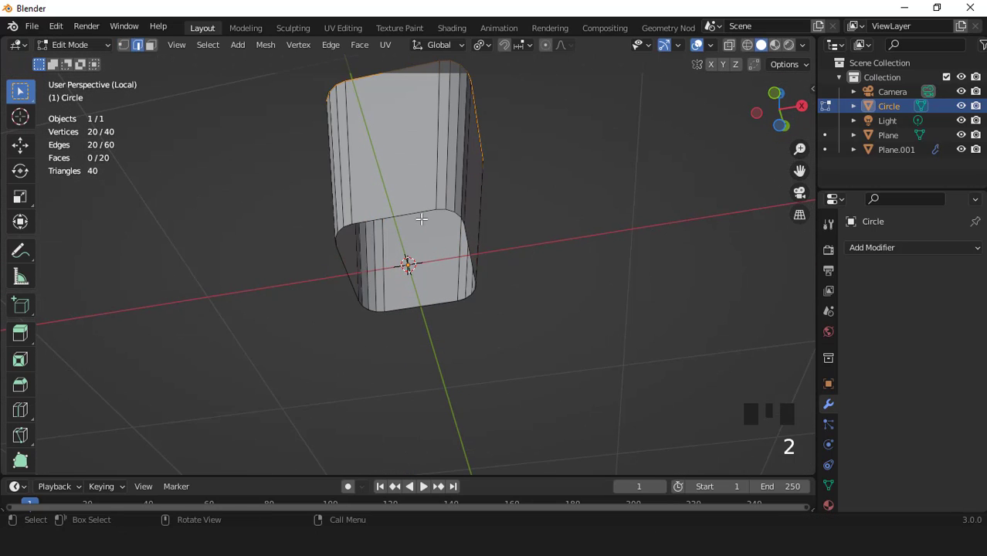
pyautogui.click(421, 211)
pyautogui.doubleClick(421, 210)
pyautogui.click(363, 45)
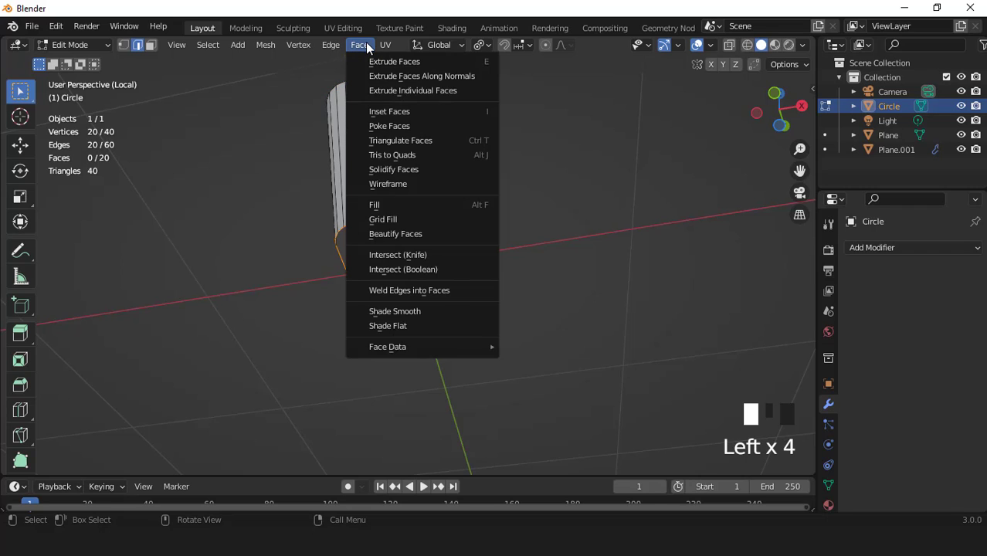
pyautogui.click(393, 220)
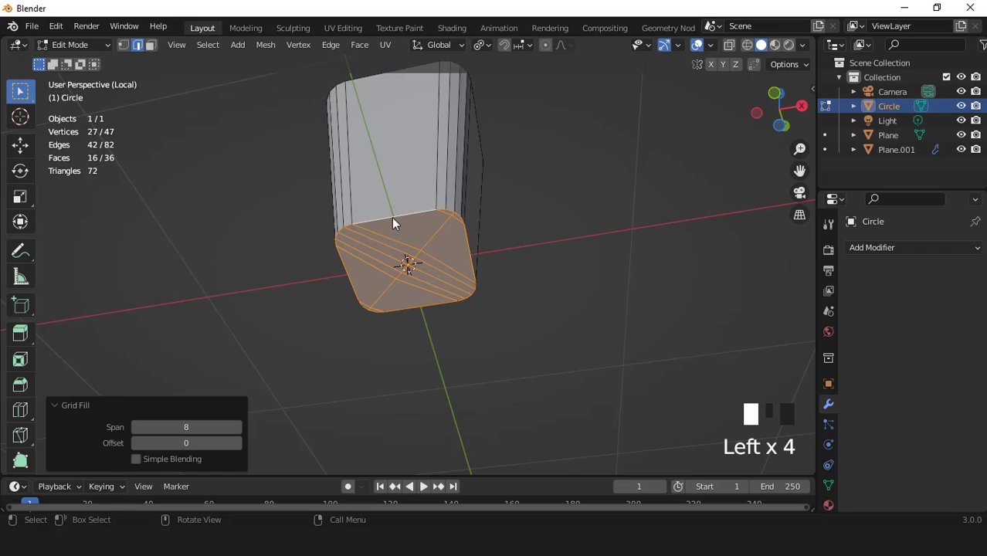
pyautogui.click(136, 426)
pyautogui.click(136, 427)
pyautogui.click(136, 426)
pyautogui.click(136, 426)
pyautogui.click(135, 426)
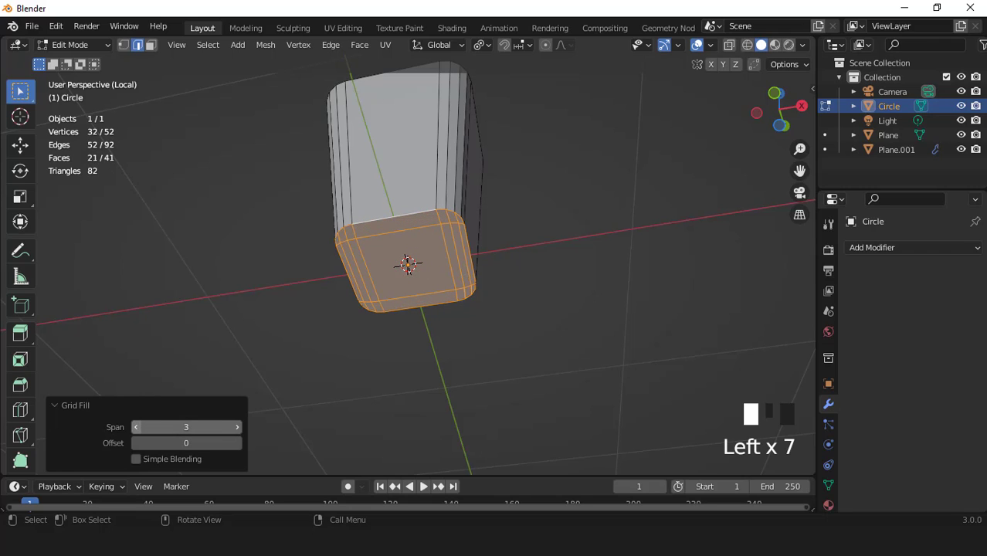
# Extrude the leg's bottom cap about 0.042 m downward and scale it to about 0.88 to chamfer the foot
pyautogui.scroll(2, 472, 290)
pyautogui.press('3')
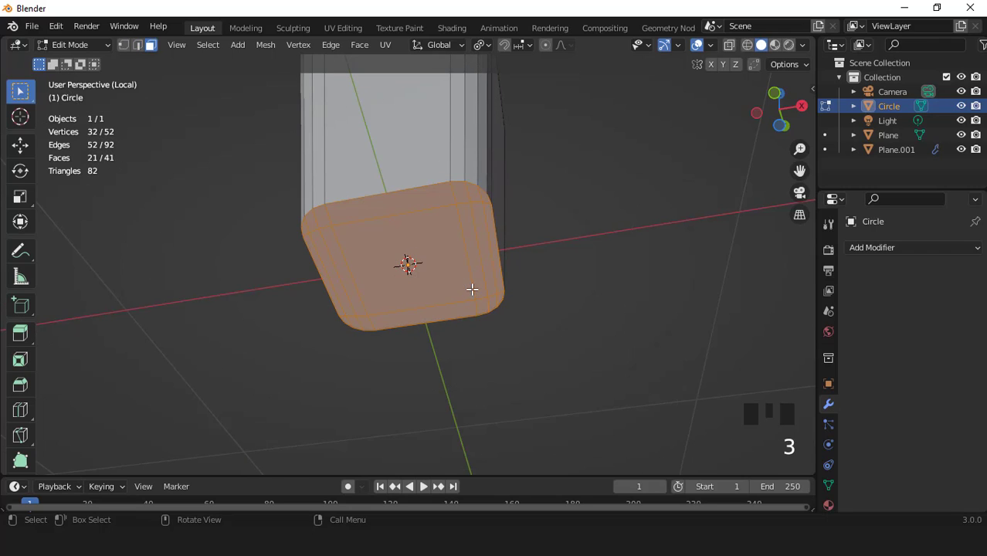
pyautogui.moveTo(472, 289); pyautogui.dragTo(478, 292, button='middle')
pyautogui.press('KP_1')
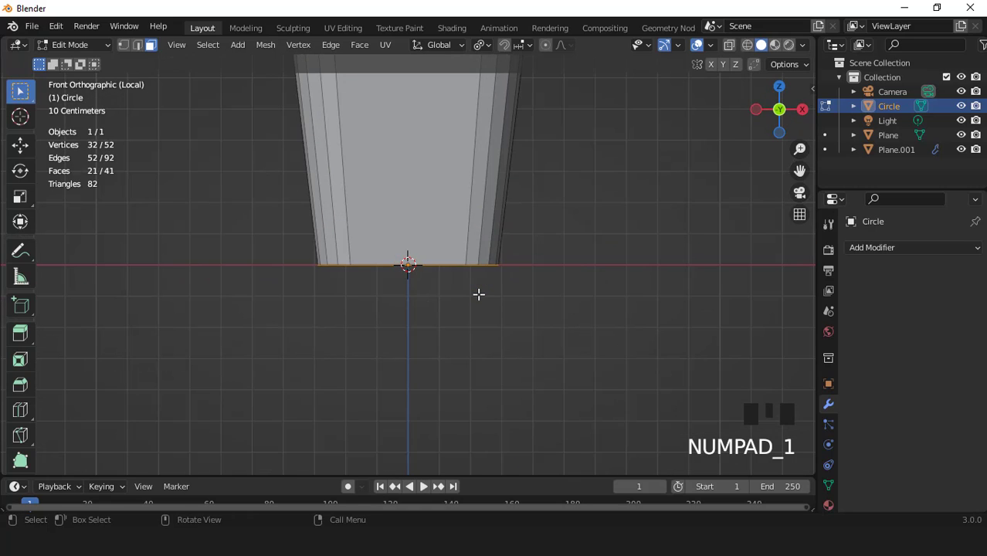
pyautogui.press('e')
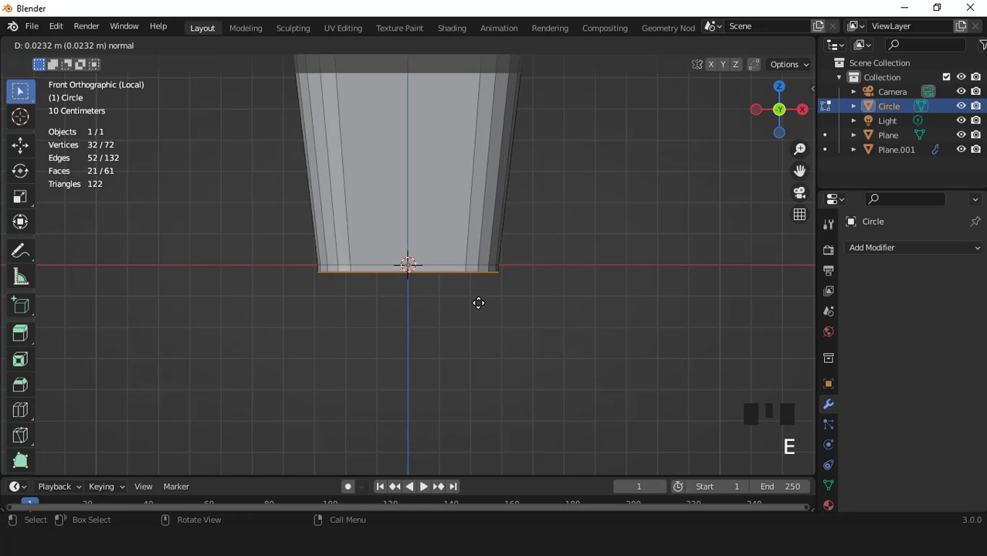
pyautogui.click(501, 314)
pyautogui.press('s')
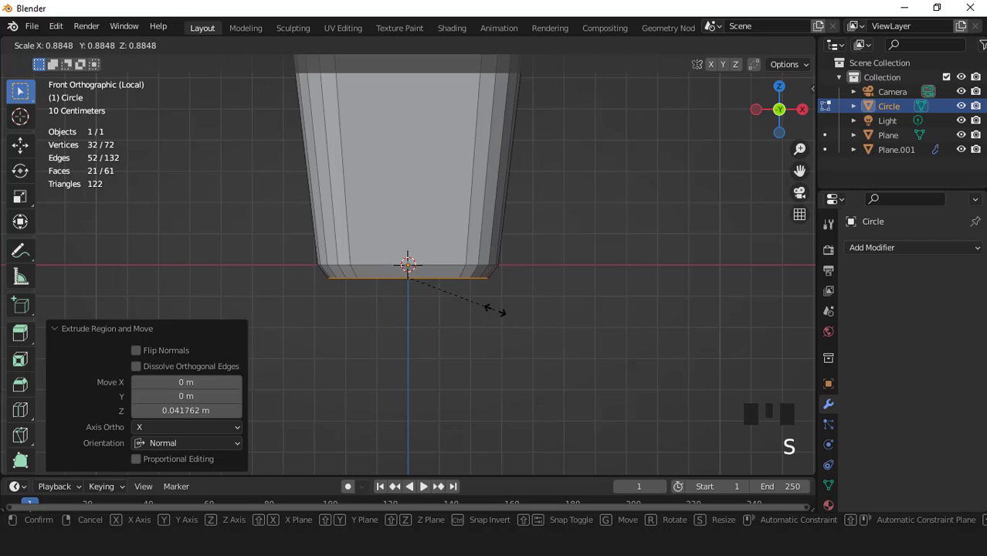
pyautogui.click(495, 309)
# Shade the leg smooth in Object Mode and leave local view to bring back the whole armchair
pyautogui.press('Tab')
pyautogui.scroll(-3, 495, 309)
pyautogui.moveTo(495, 309); pyautogui.dragTo(460, 281, button='middle')
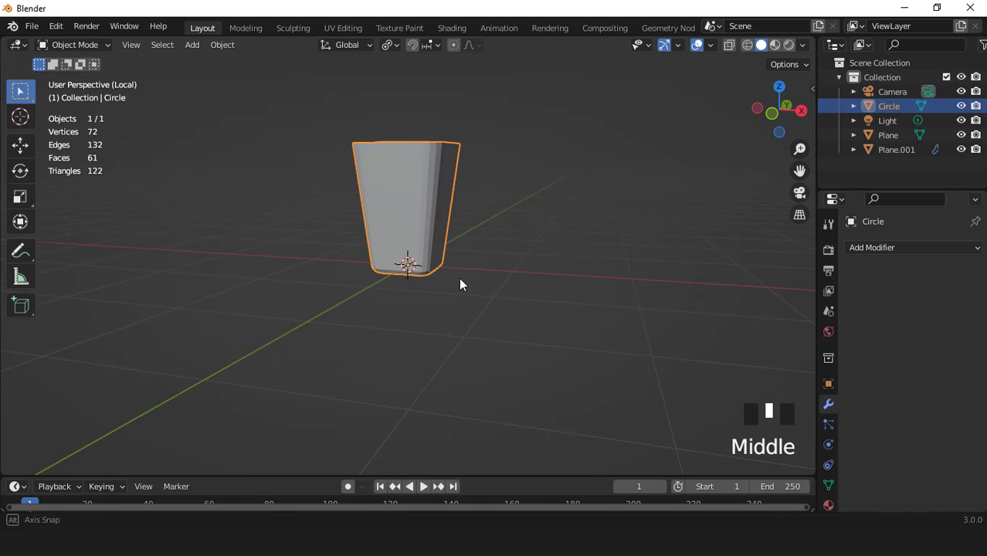
pyautogui.rightClick(439, 209)
pyautogui.click(440, 208)
pyautogui.press('KP_Divide')
# Move the leg about 2.653 m down along Z below the armchair and scale it by 0.402
pyautogui.press('KP_1')
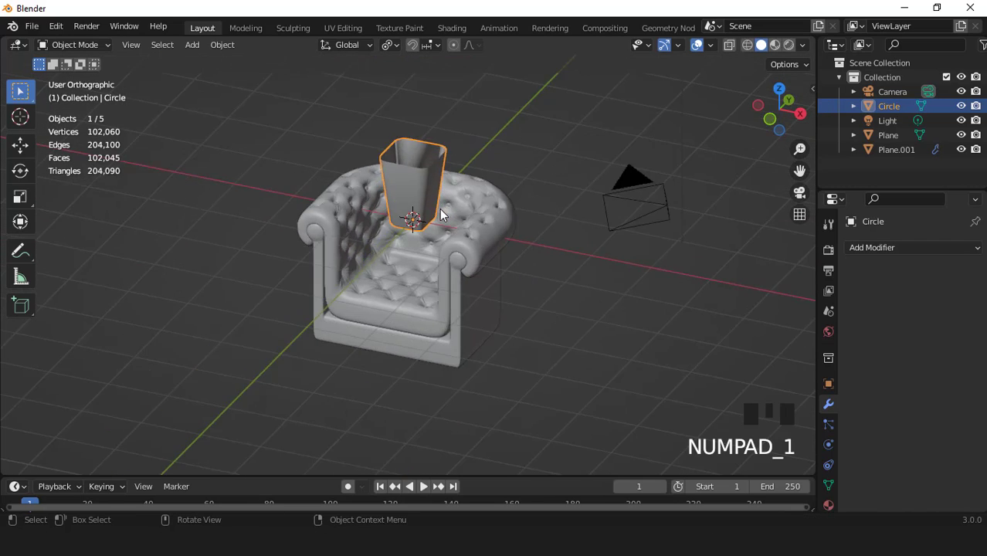
pyautogui.press('g')
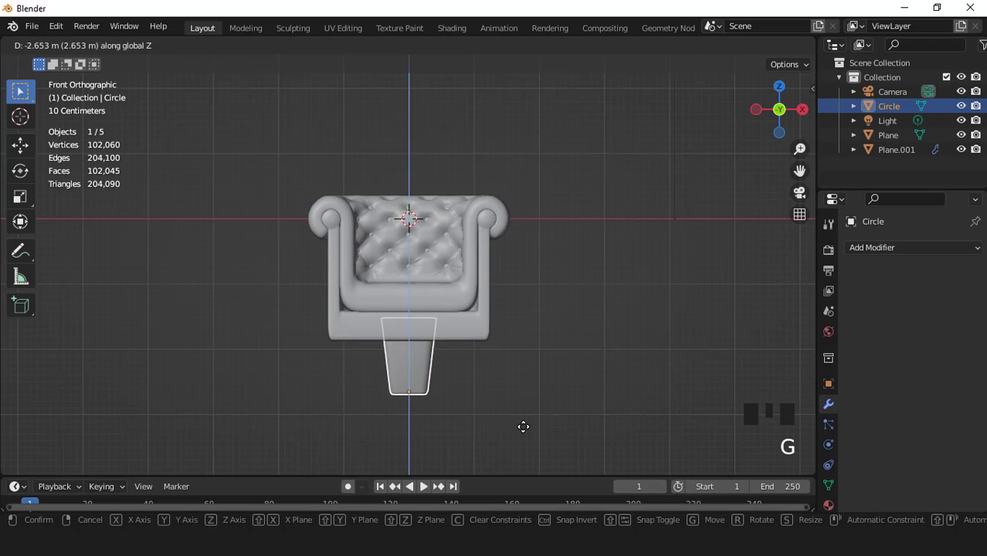
pyautogui.click(601, 413)
pyautogui.scroll(1, 599, 406)
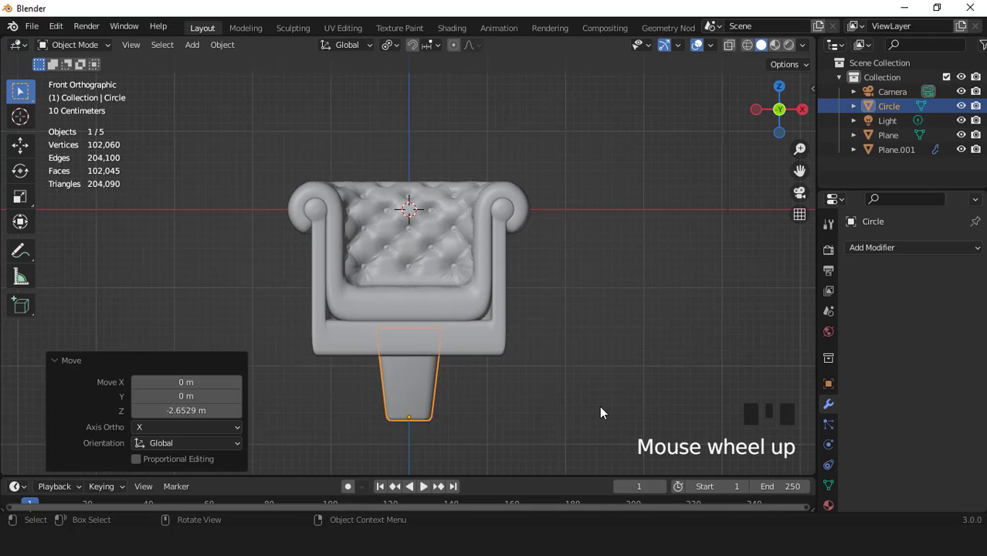
pyautogui.press('s')
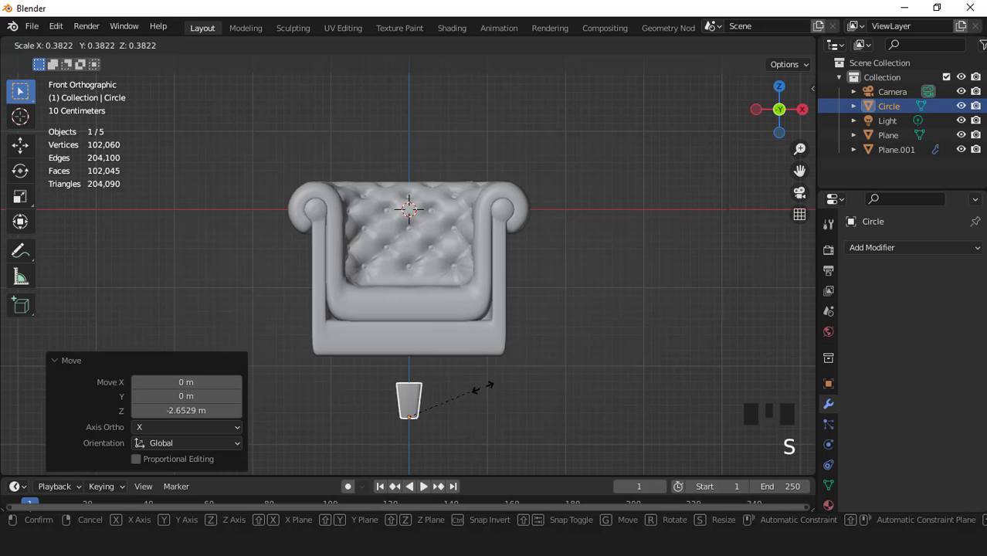
pyautogui.click(484, 387)
# Place the leg under a front corner of the base, moving it about 0.916 m in X, 0.324 m in Z and -0.668 m in Y
pyautogui.press('g')
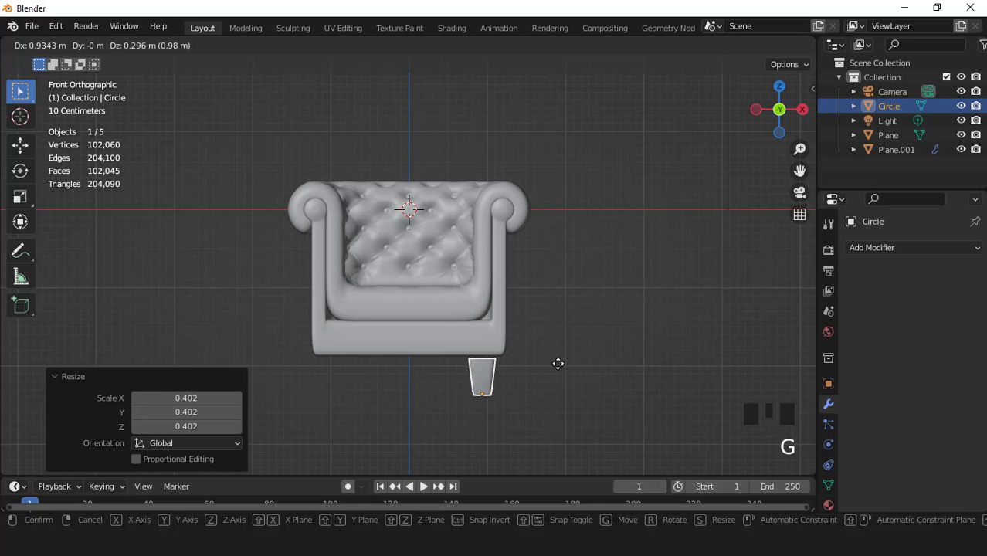
pyautogui.click(556, 362)
pyautogui.press('ctrl+KP_7')
pyautogui.scroll(2, 556, 359)
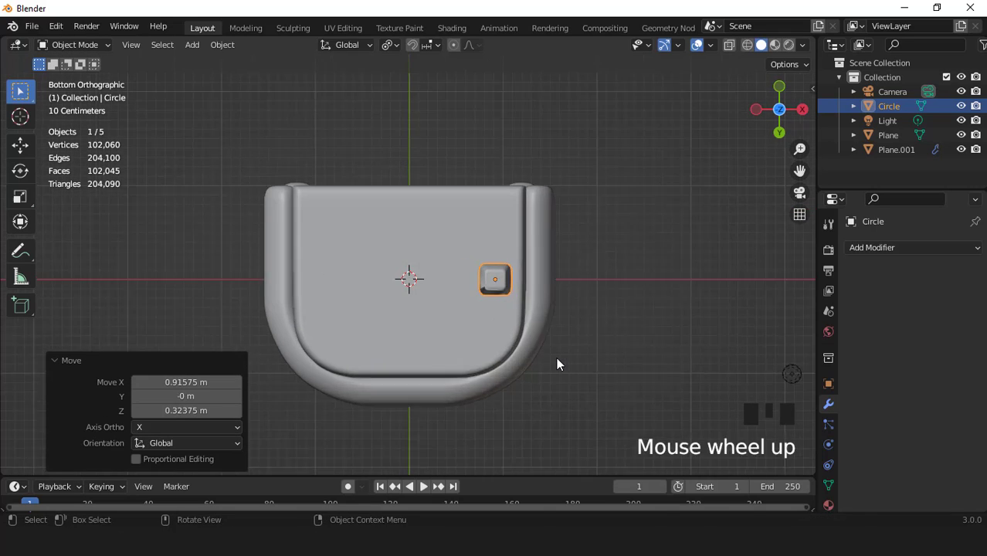
pyautogui.press('g')
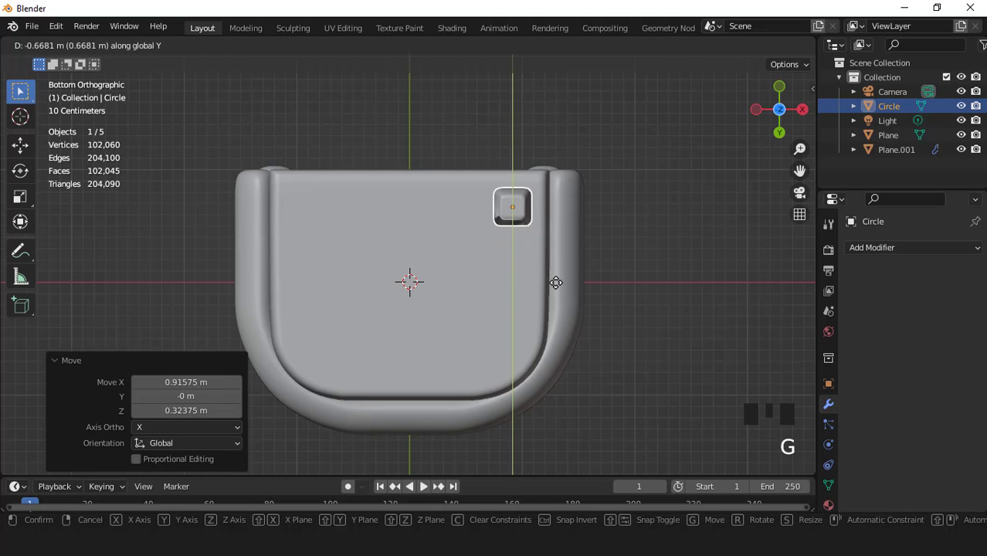
pyautogui.click(555, 282)
# Apply all of the leg's transforms and mirror it across X and Y with an applied Mirror modifier
pyautogui.hotkey('ctrl', 'a')
pyautogui.click(555, 283)
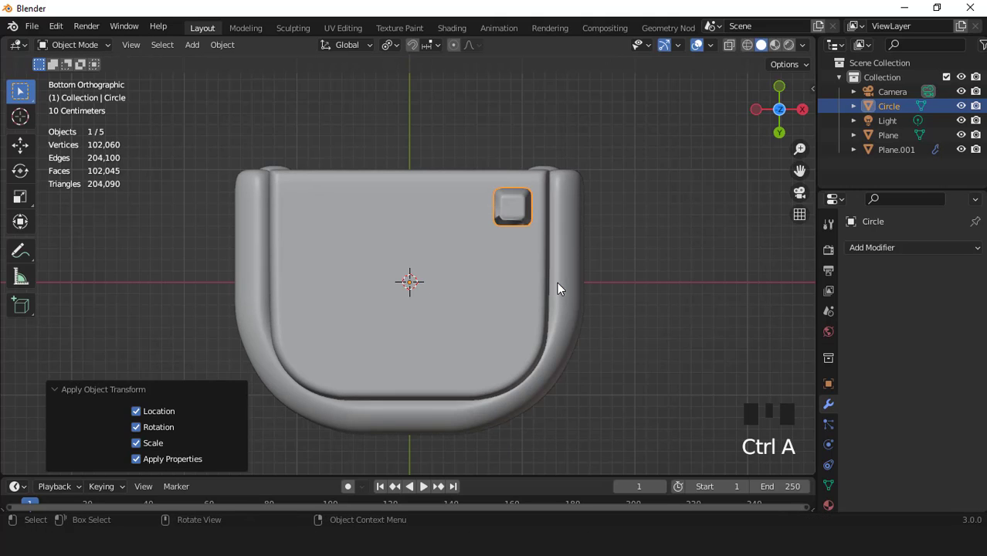
pyautogui.click(865, 247)
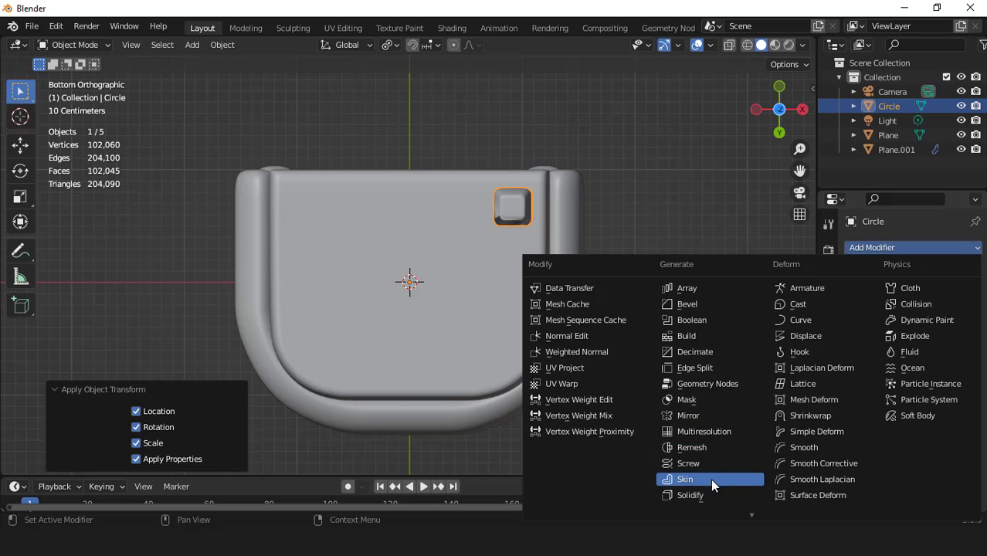
pyautogui.click(690, 417)
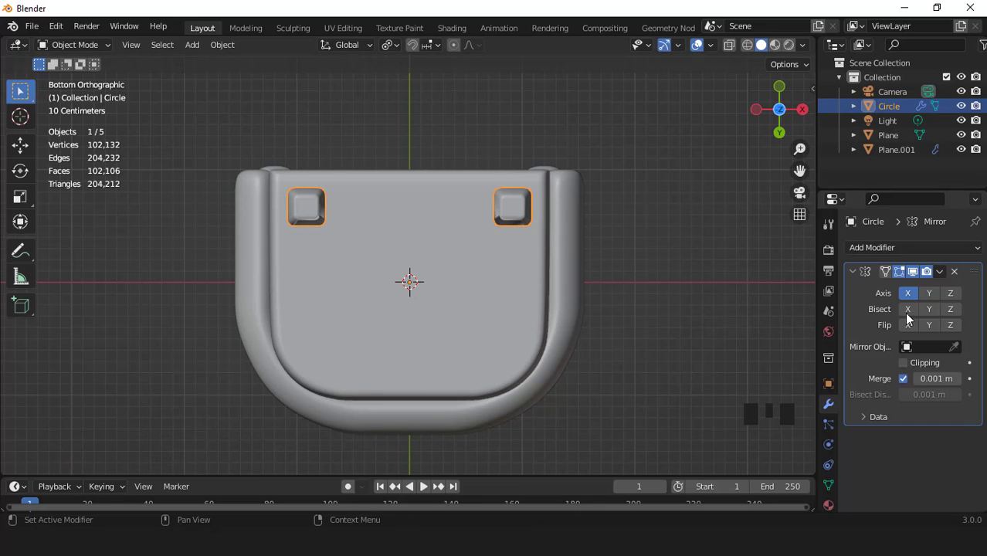
pyautogui.click(928, 292)
pyautogui.click(939, 271)
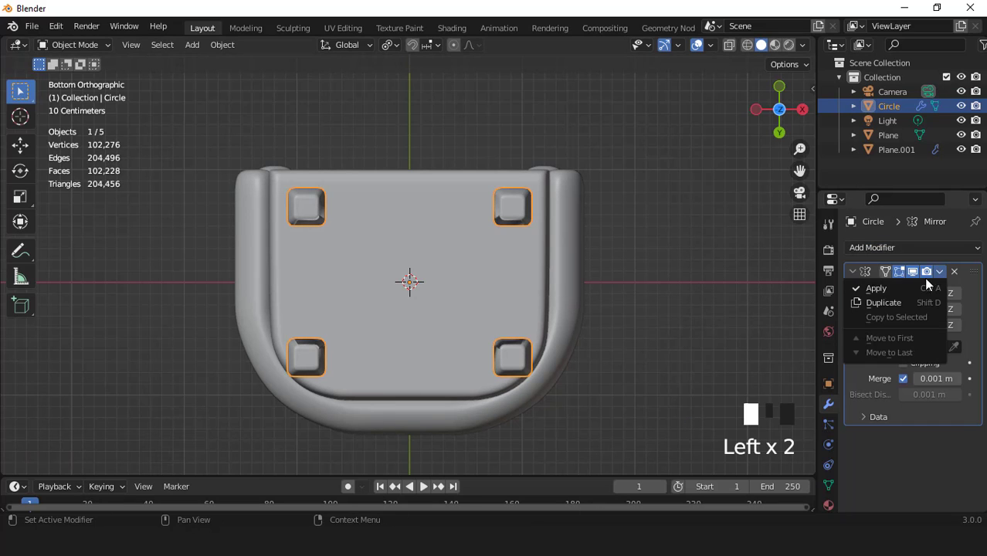
pyautogui.click(892, 289)
# Select all vertices of the two rear legs and move them about -0.186 m along Y, clear of the curved back
pyautogui.press('Tab')
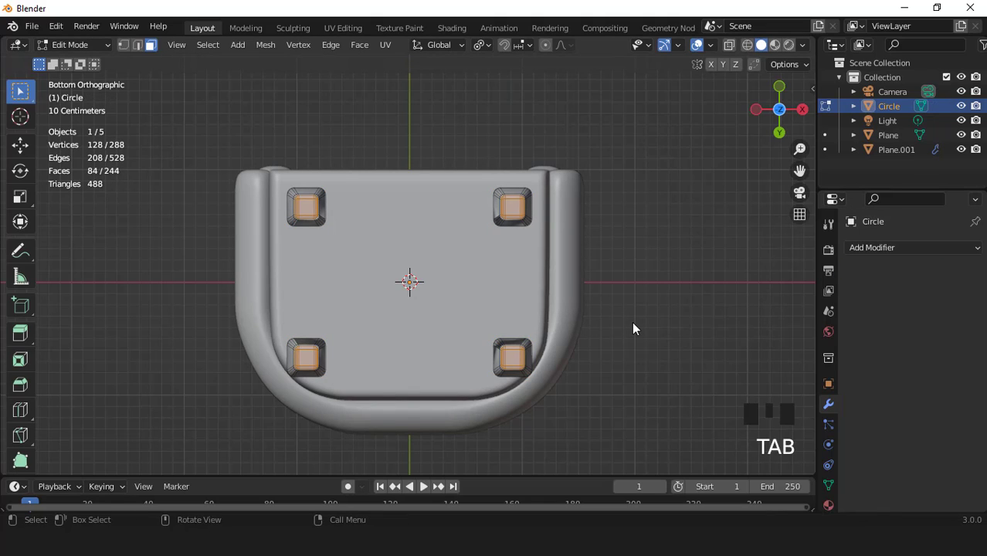
pyautogui.press('1')
pyautogui.click(731, 46)
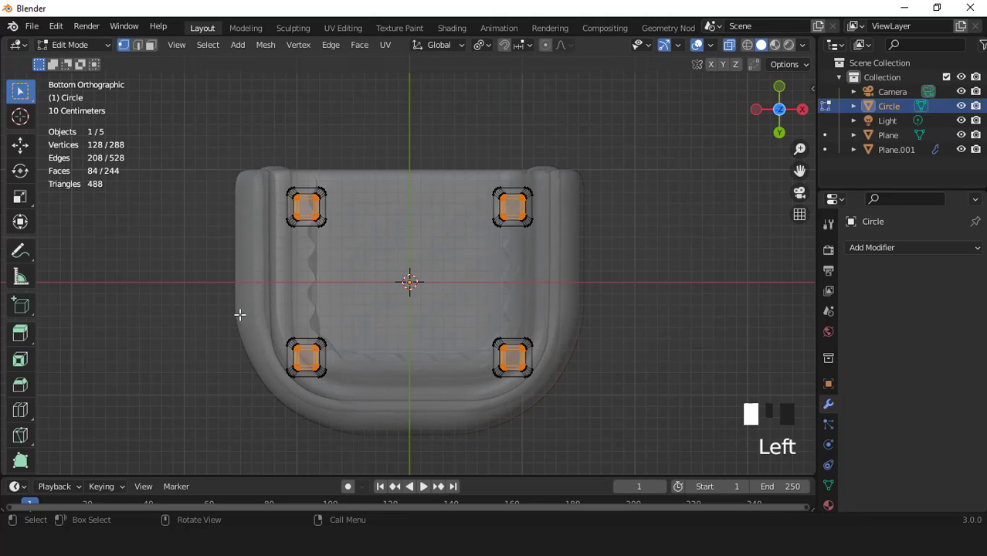
pyautogui.moveTo(235, 309); pyautogui.dragTo(571, 429)
pyautogui.click(728, 46)
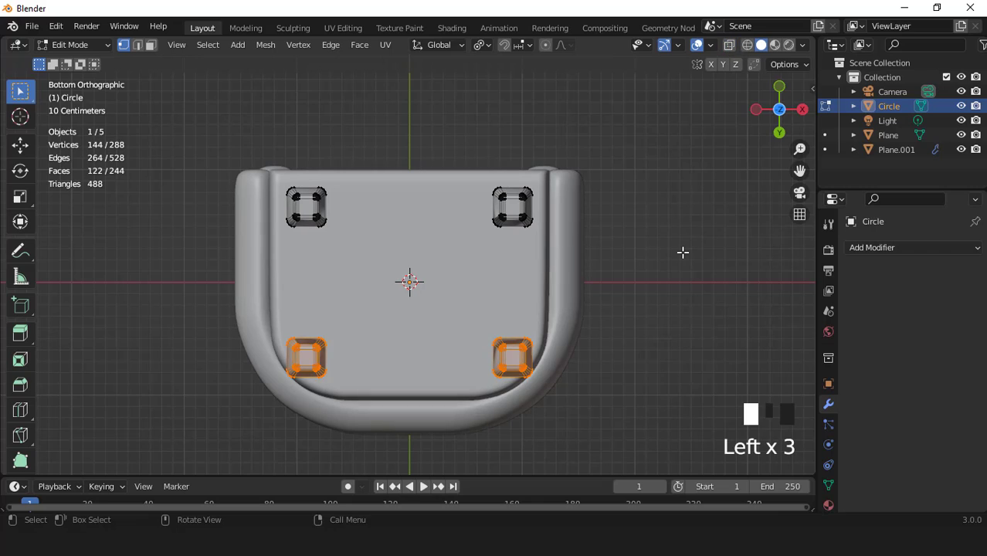
pyautogui.press('g')
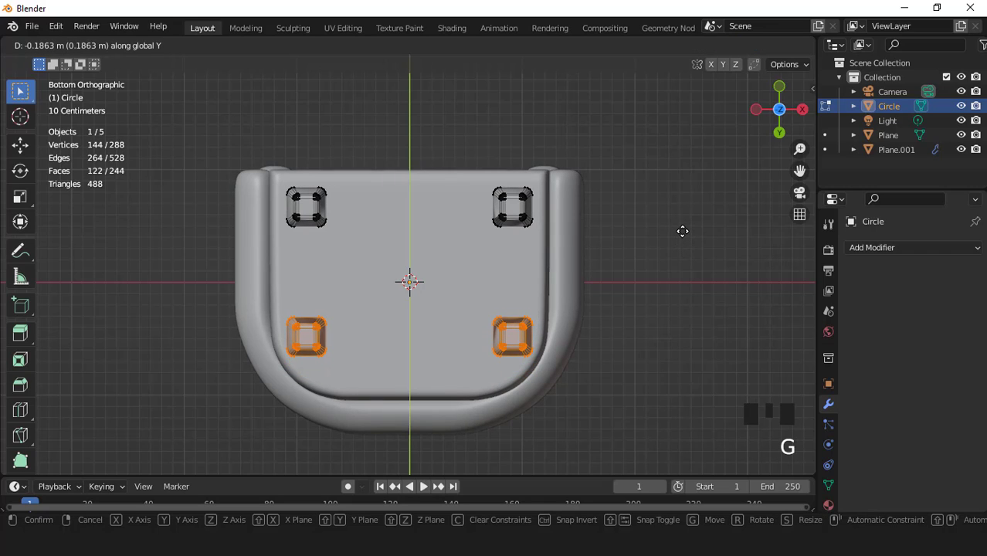
pyautogui.click(682, 231)
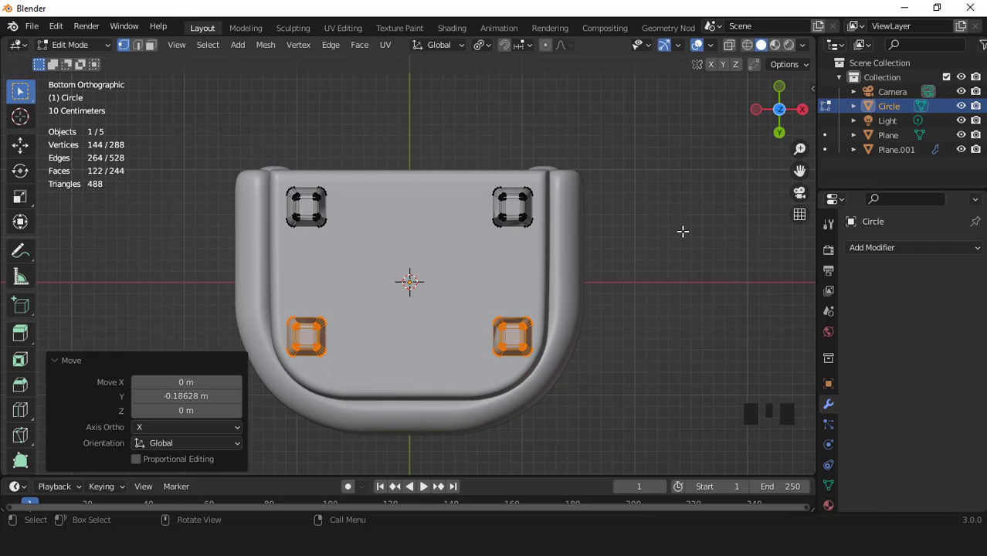
# Scale all four legs together by 0.778 and raise them about 0.077 m along Z to meet the base
pyautogui.press('a')
pyautogui.press('KP_1')
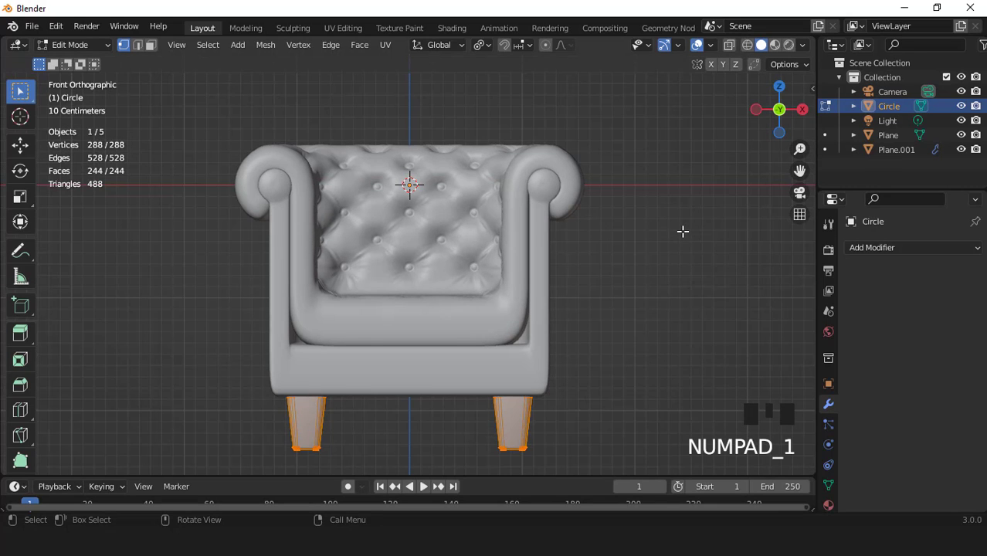
pyautogui.press('s')
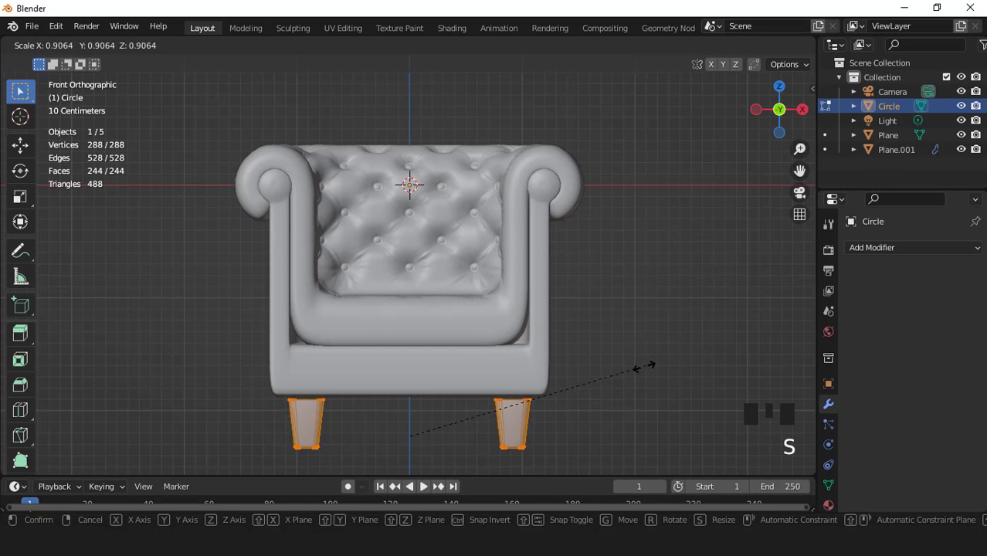
pyautogui.click(618, 374)
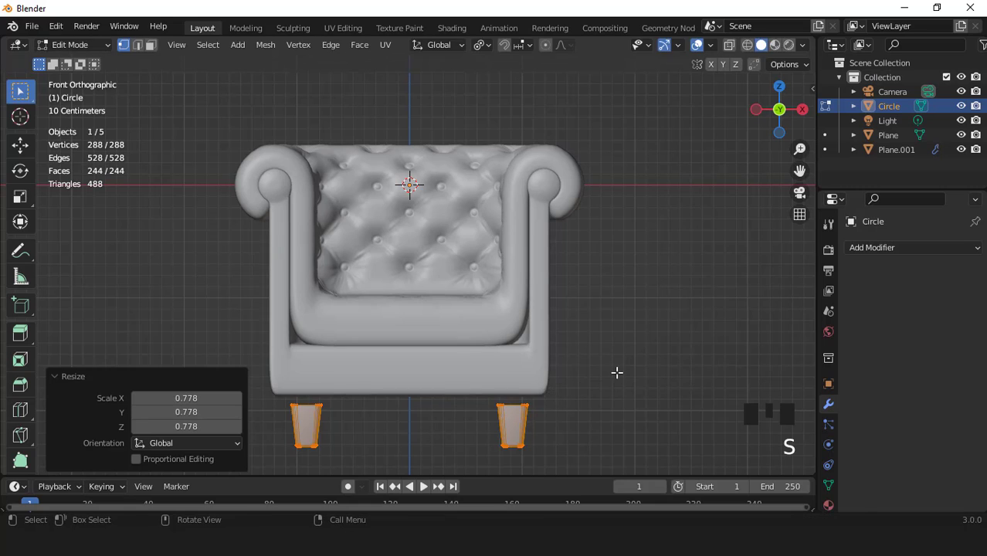
pyautogui.press('g')
pyautogui.press('z')
pyautogui.click(617, 362)
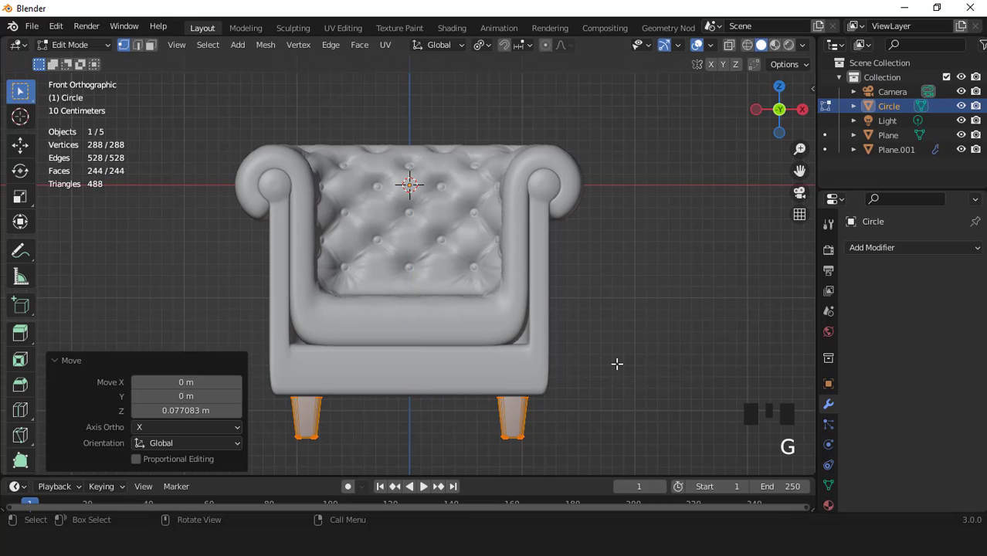
pyautogui.press('Tab')
# Hide the viewport overlays and preview the finished armchair in rendered shading with adjusted viewport lighting
pyautogui.moveTo(615, 361); pyautogui.dragTo(469, 245, button='middle')
pyautogui.scroll(2, 471, 247)
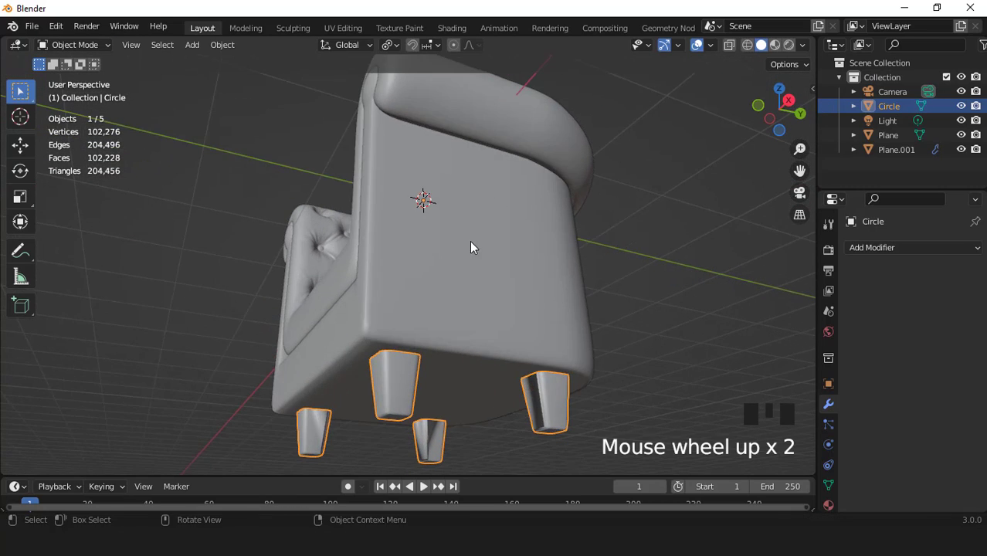
pyautogui.click(694, 47)
pyautogui.scroll(-3, 466, 212)
pyautogui.moveTo(466, 211); pyautogui.dragTo(526, 295, button='middle')
pyautogui.scroll(2, 586, 282)
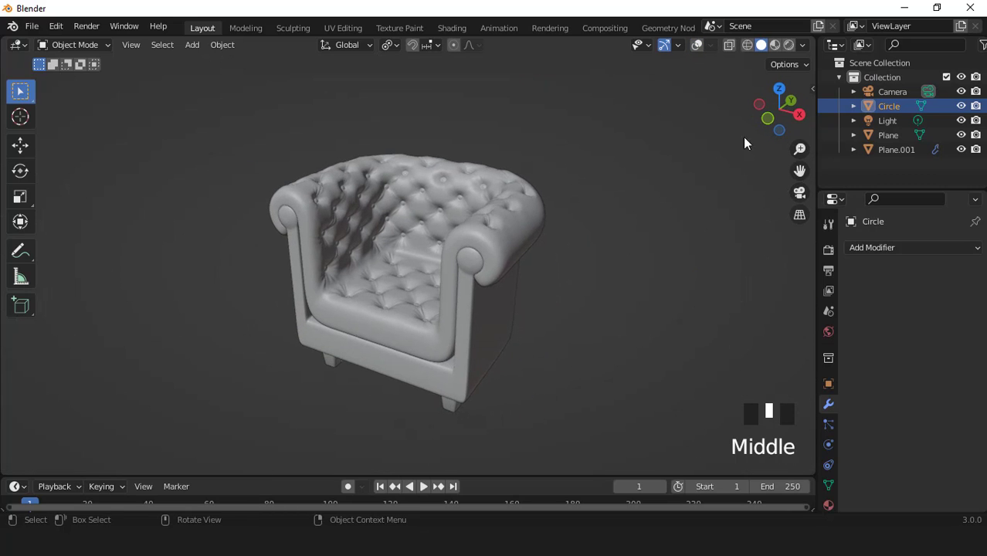
pyautogui.click(788, 46)
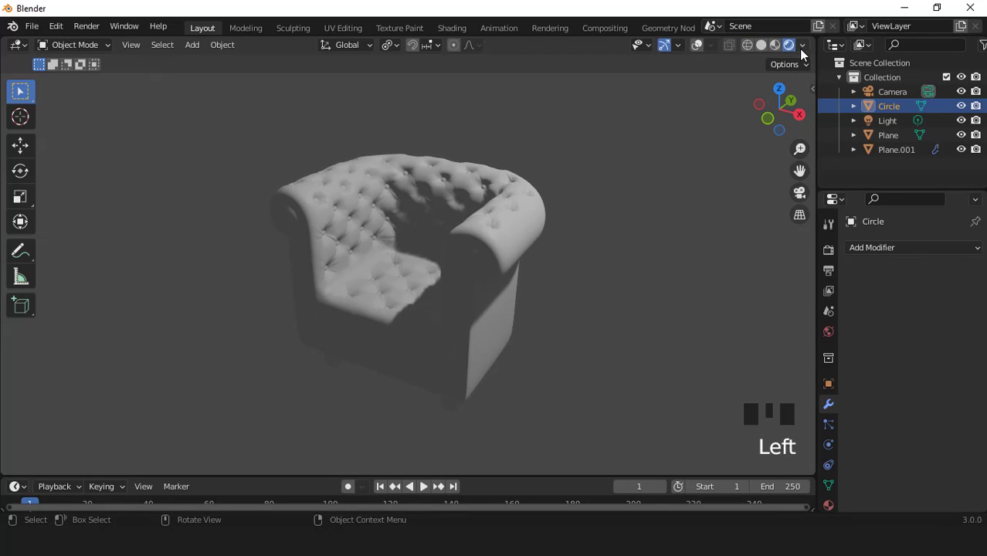
pyautogui.click(801, 46)
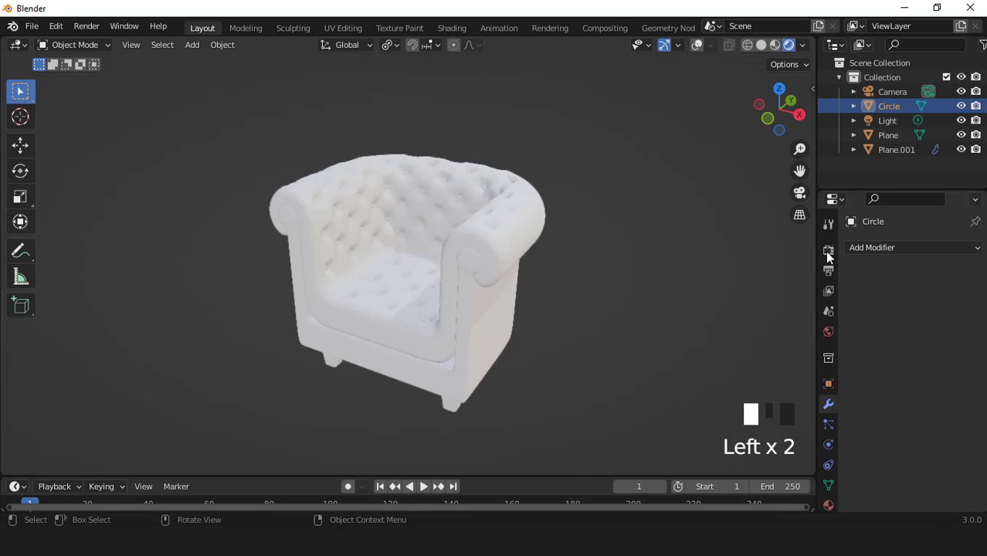
# Enable Ambient Occlusion and Bloom in the Eevee render settings
pyautogui.click(828, 249)
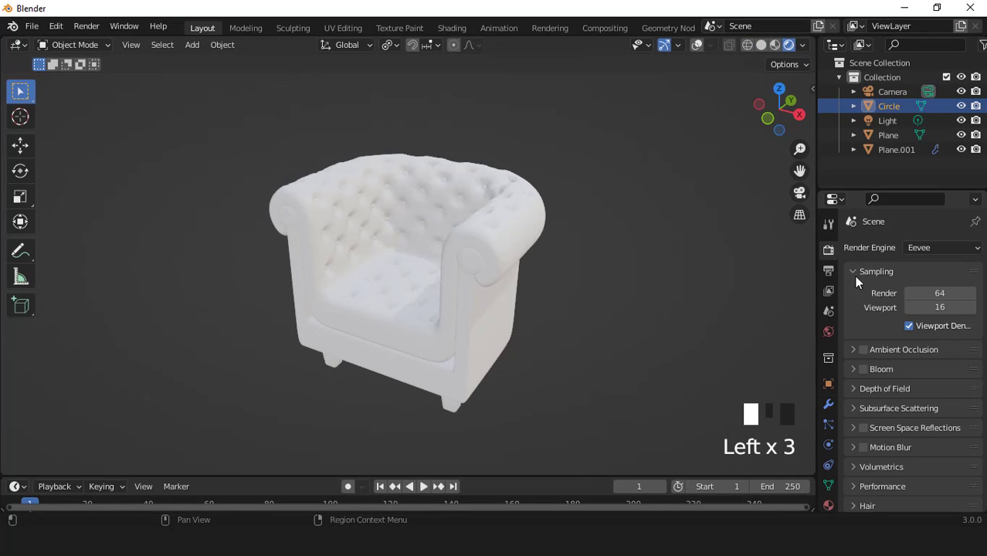
pyautogui.click(863, 369)
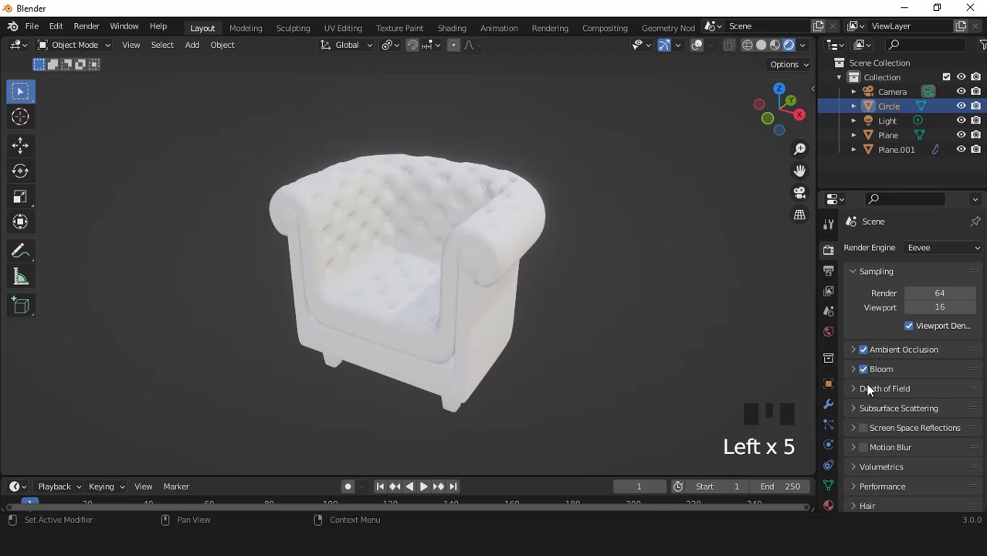
# Enable a transparent film background in the Eevee render settings and show the viewport overlays again
pyautogui.scroll(-6, 872, 416)
pyautogui.click(857, 424)
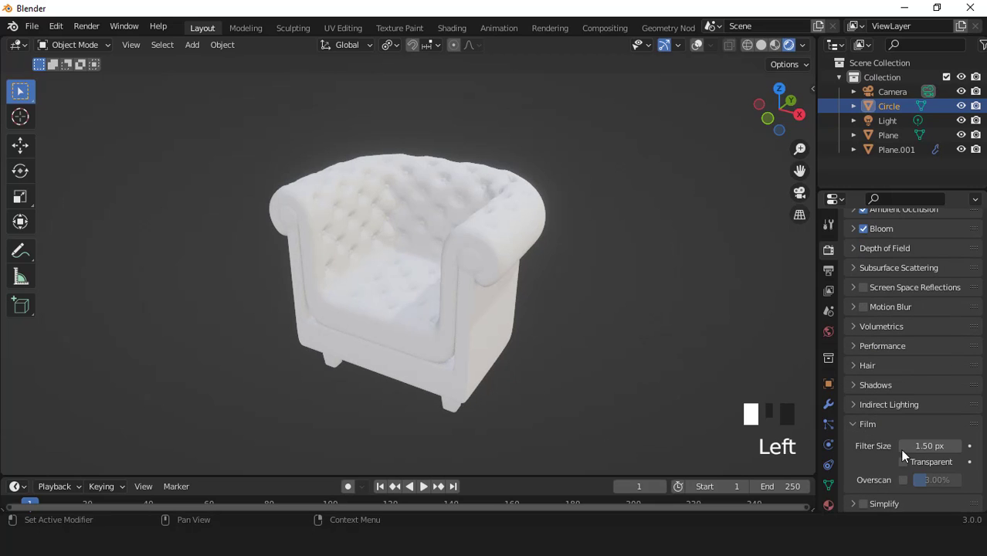
pyautogui.click(904, 462)
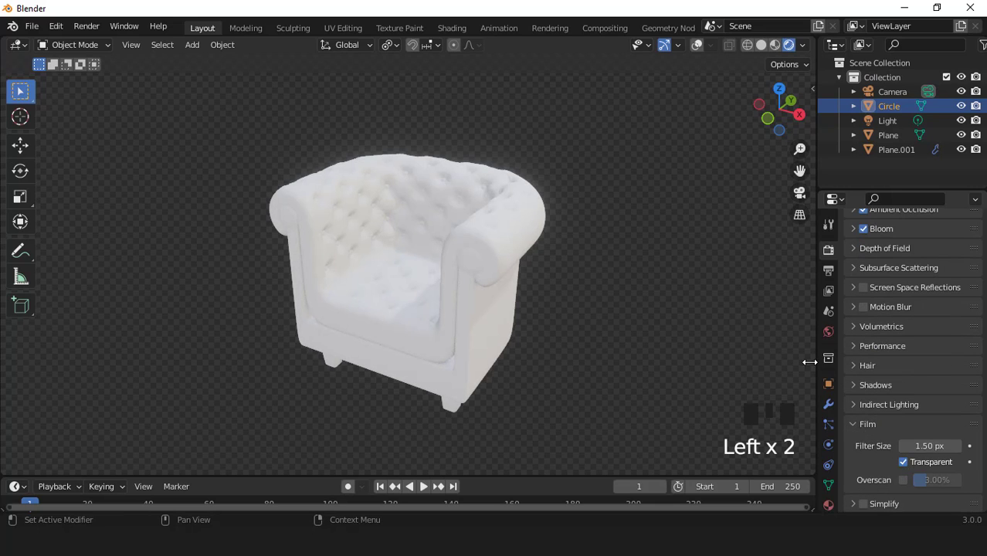
pyautogui.click(696, 45)
pyautogui.moveTo(537, 220); pyautogui.dragTo(647, 284, button='middle')
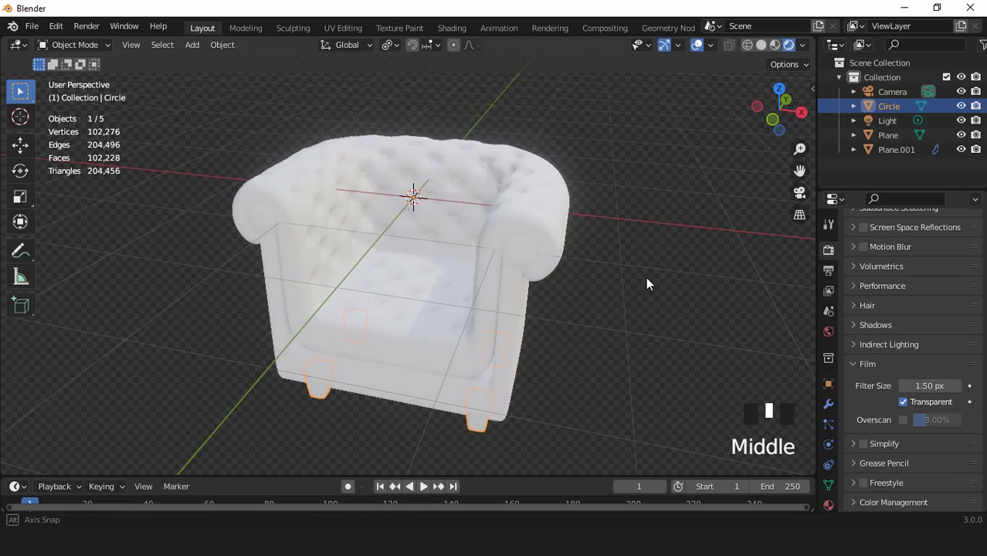
# Create a new material on the four chair legs and set its base color to black
pyautogui.click(828, 504)
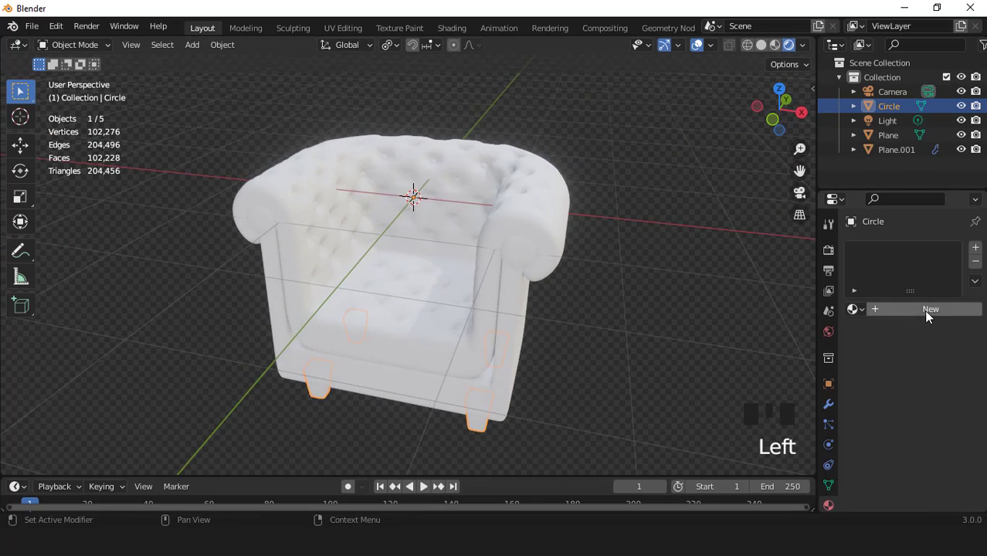
pyautogui.click(926, 310)
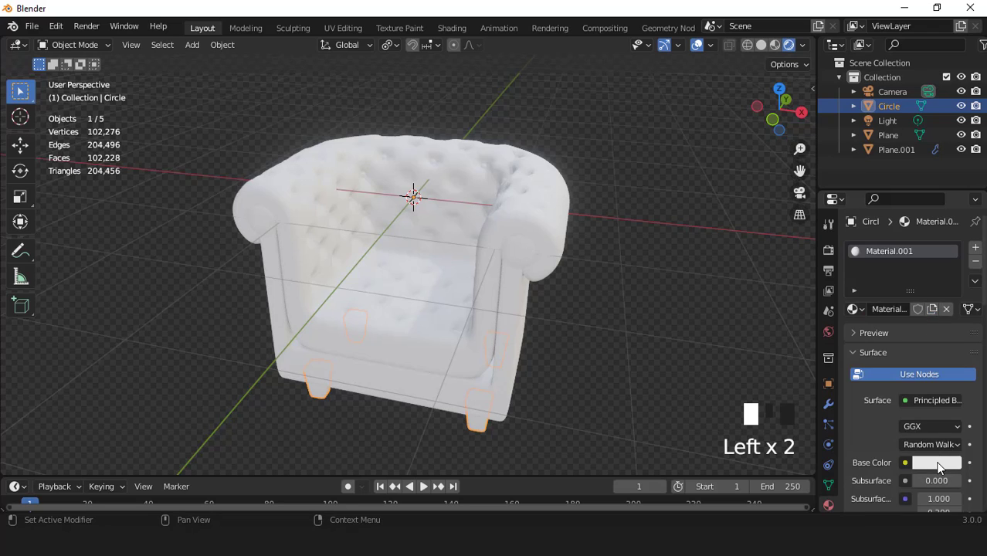
pyautogui.click(937, 463)
pyautogui.moveTo(949, 263); pyautogui.dragTo(950, 359)
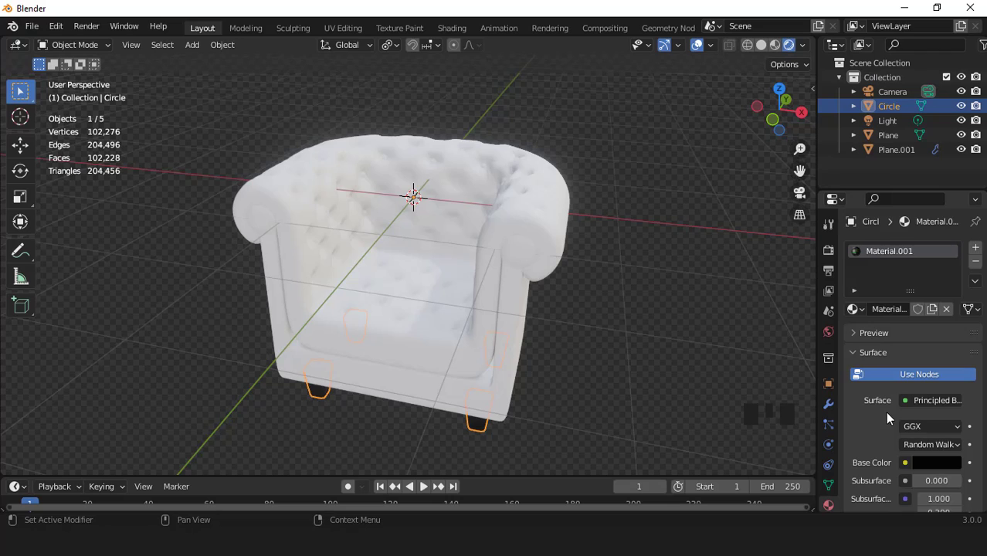
# Set the roughness of the legs' black material to 0.370
pyautogui.scroll(-2, 886, 417)
pyautogui.scroll(-4, 886, 414)
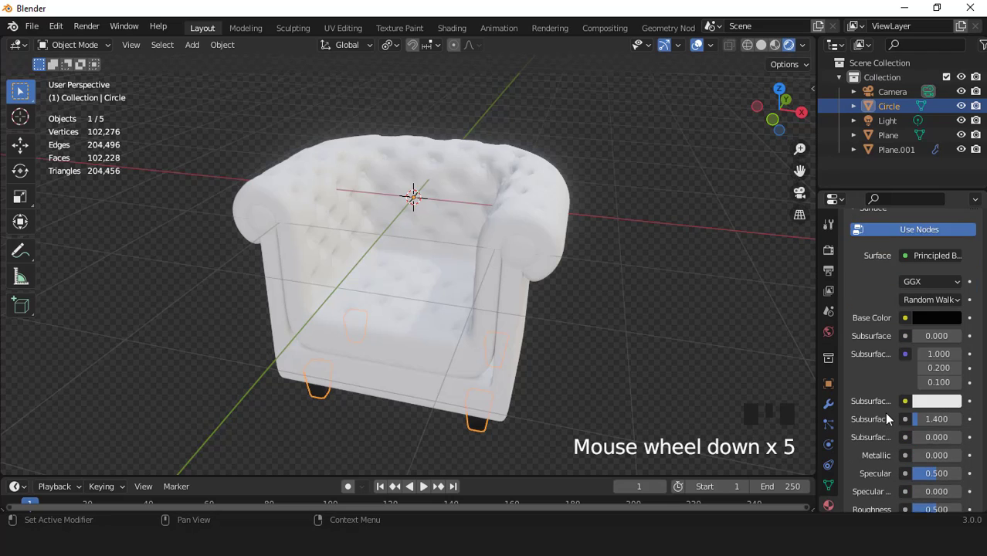
pyautogui.scroll(-1, 886, 417)
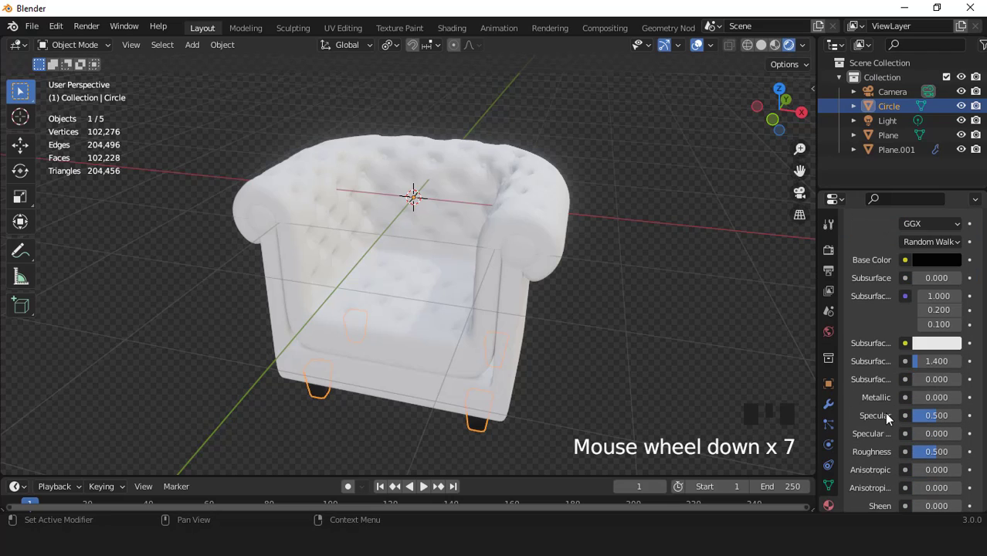
pyautogui.click(931, 453)
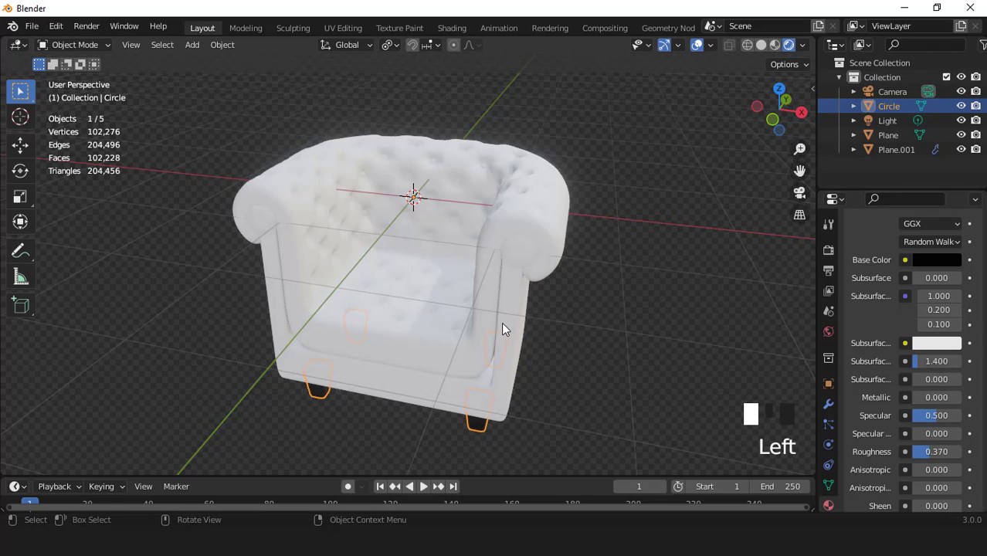
# Assign the existing black Material.001 to the chair's outer frame, Plane.001
pyautogui.click(500, 269)
pyautogui.click(854, 309)
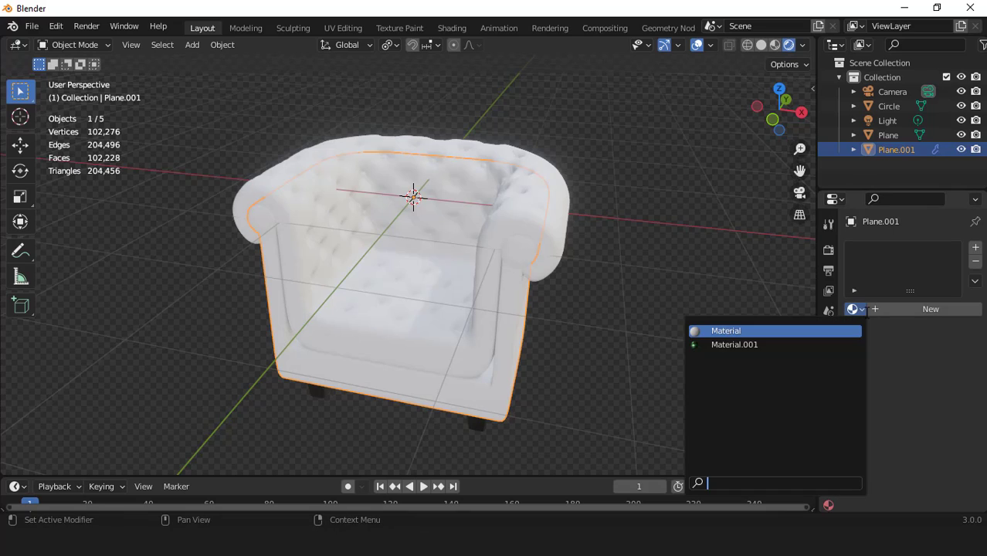
pyautogui.click(734, 345)
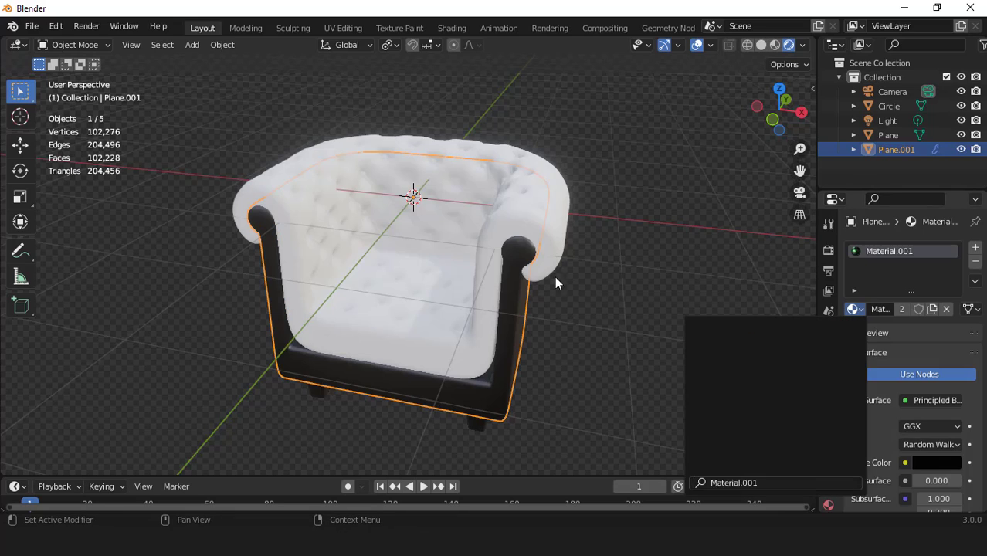
# Assign the black Material.001 to the tufted upholstery and hide the viewport overlays to inspect the chair
pyautogui.click(522, 225)
pyautogui.click(854, 311)
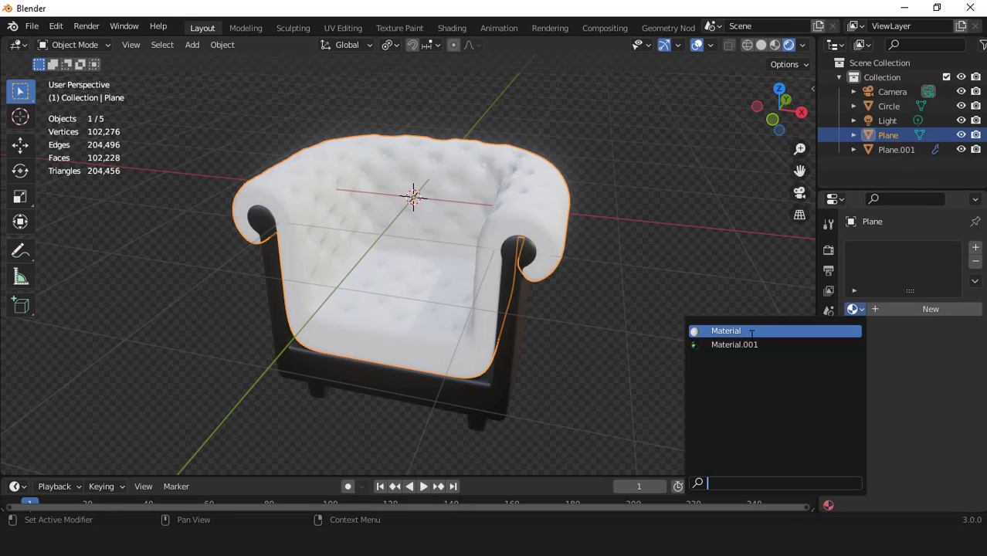
pyautogui.click(751, 332)
pyautogui.click(854, 309)
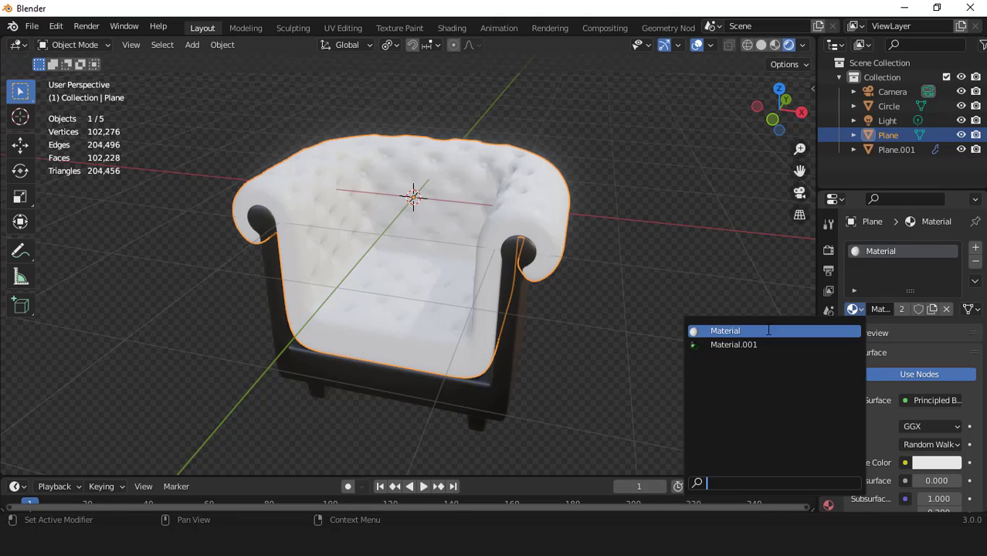
pyautogui.click(755, 344)
pyautogui.click(696, 45)
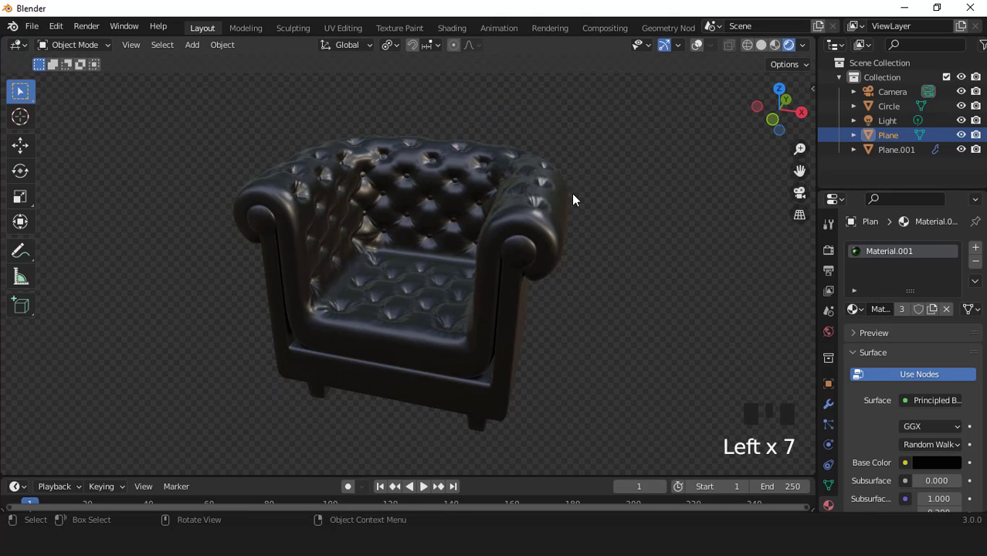
pyautogui.moveTo(571, 193); pyautogui.dragTo(496, 247, button='middle')
pyautogui.scroll(4, 518, 214)
pyautogui.scroll(-4, 518, 214)
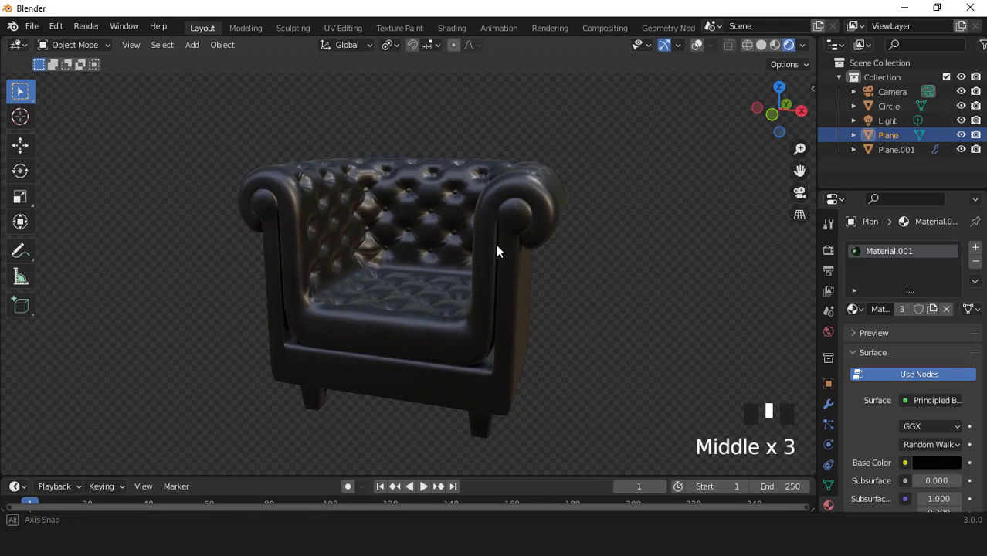
# Try the road, grassy field, bright interior and warm-lit courtyard HDRI environments as viewport lighting on the black chair
pyautogui.click(802, 45)
pyautogui.click(794, 172)
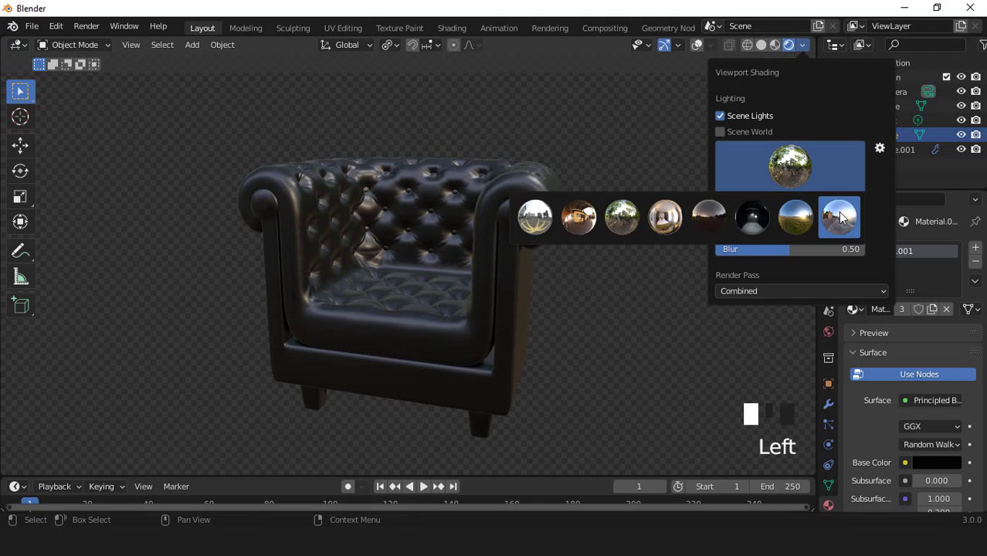
pyautogui.click(840, 215)
pyautogui.click(798, 174)
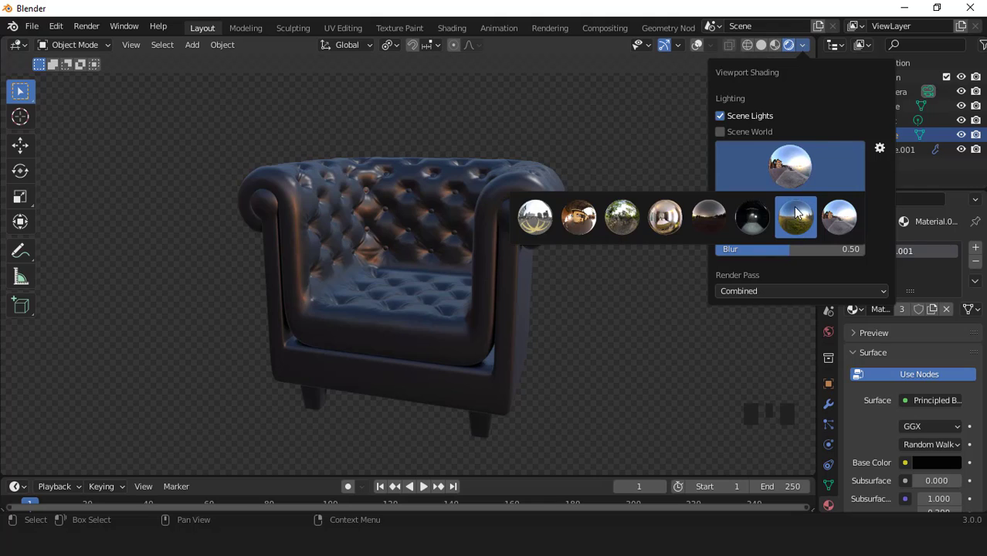
pyautogui.click(796, 214)
pyautogui.click(778, 170)
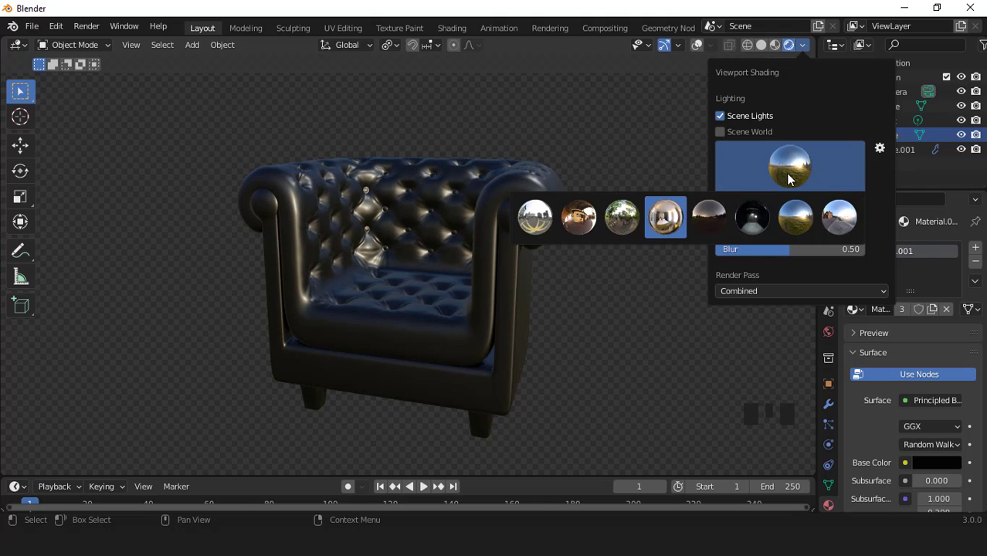
pyautogui.click(664, 216)
pyautogui.click(789, 168)
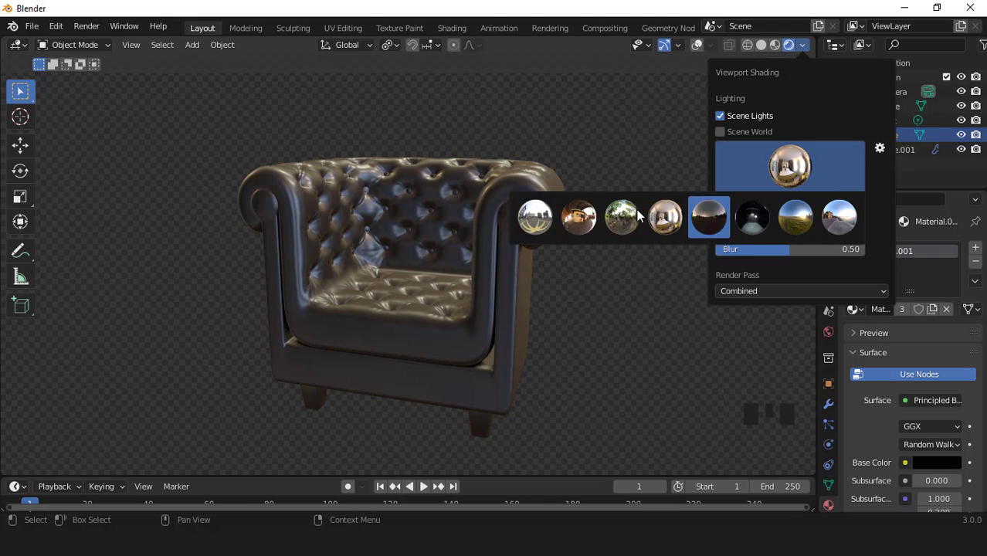
pyautogui.click(589, 218)
pyautogui.moveTo(478, 172)
pyautogui.mouseDown(button='middle')
pyautogui.moveTo(467, 229)
pyautogui.moveTo(681, 126)
pyautogui.mouseUp(button='middle')
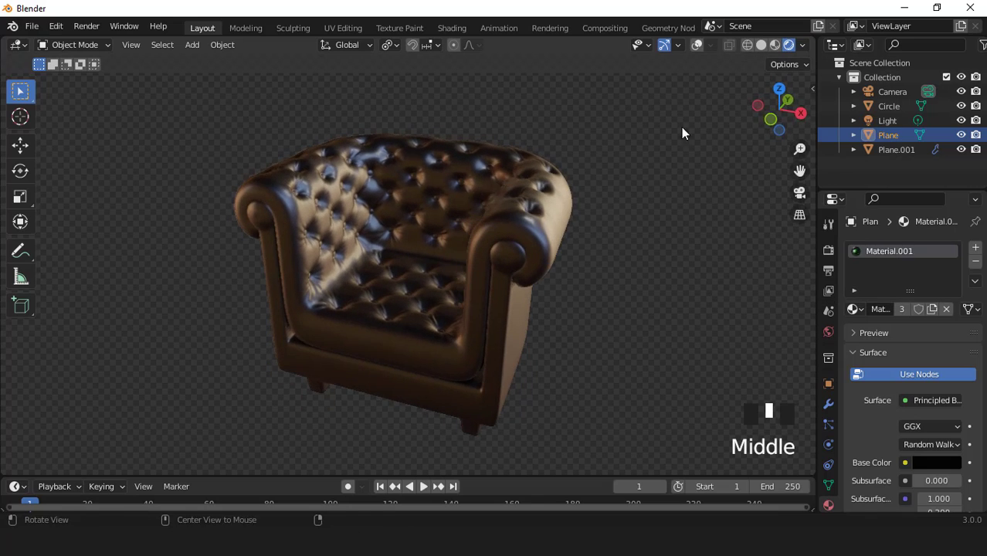
# Light the rendered viewport with the first HDRI environment in the set, the pale outdoor sphere
pyautogui.click(803, 45)
pyautogui.click(779, 168)
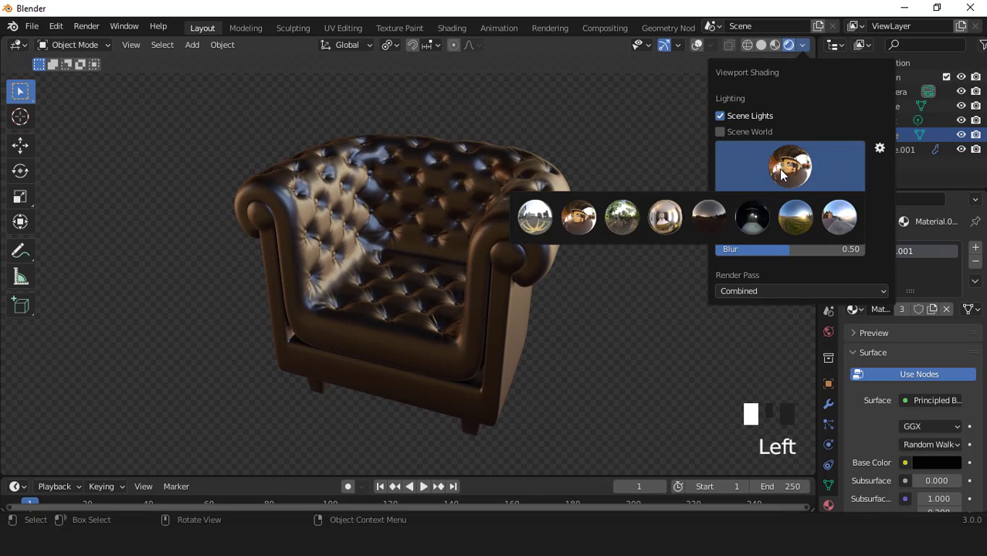
pyautogui.click(543, 223)
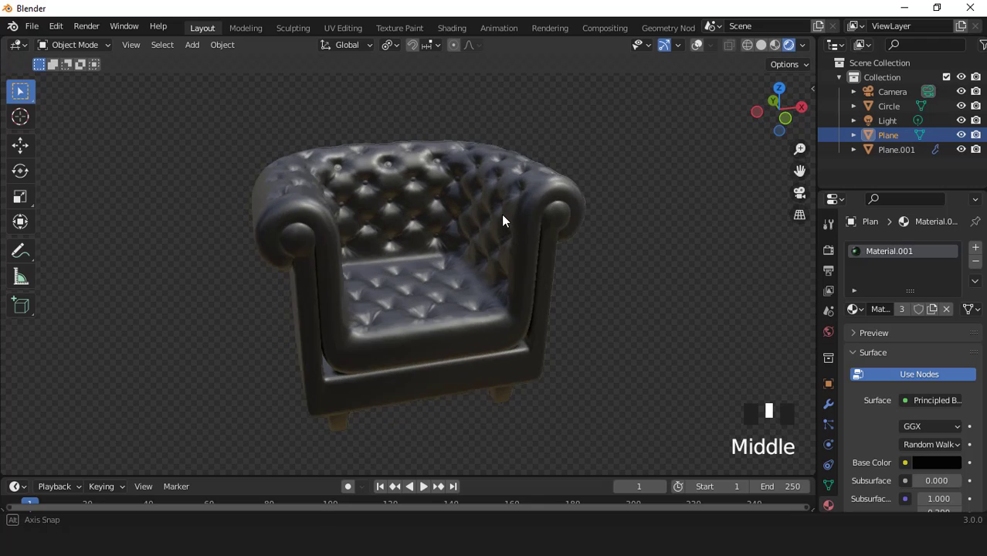